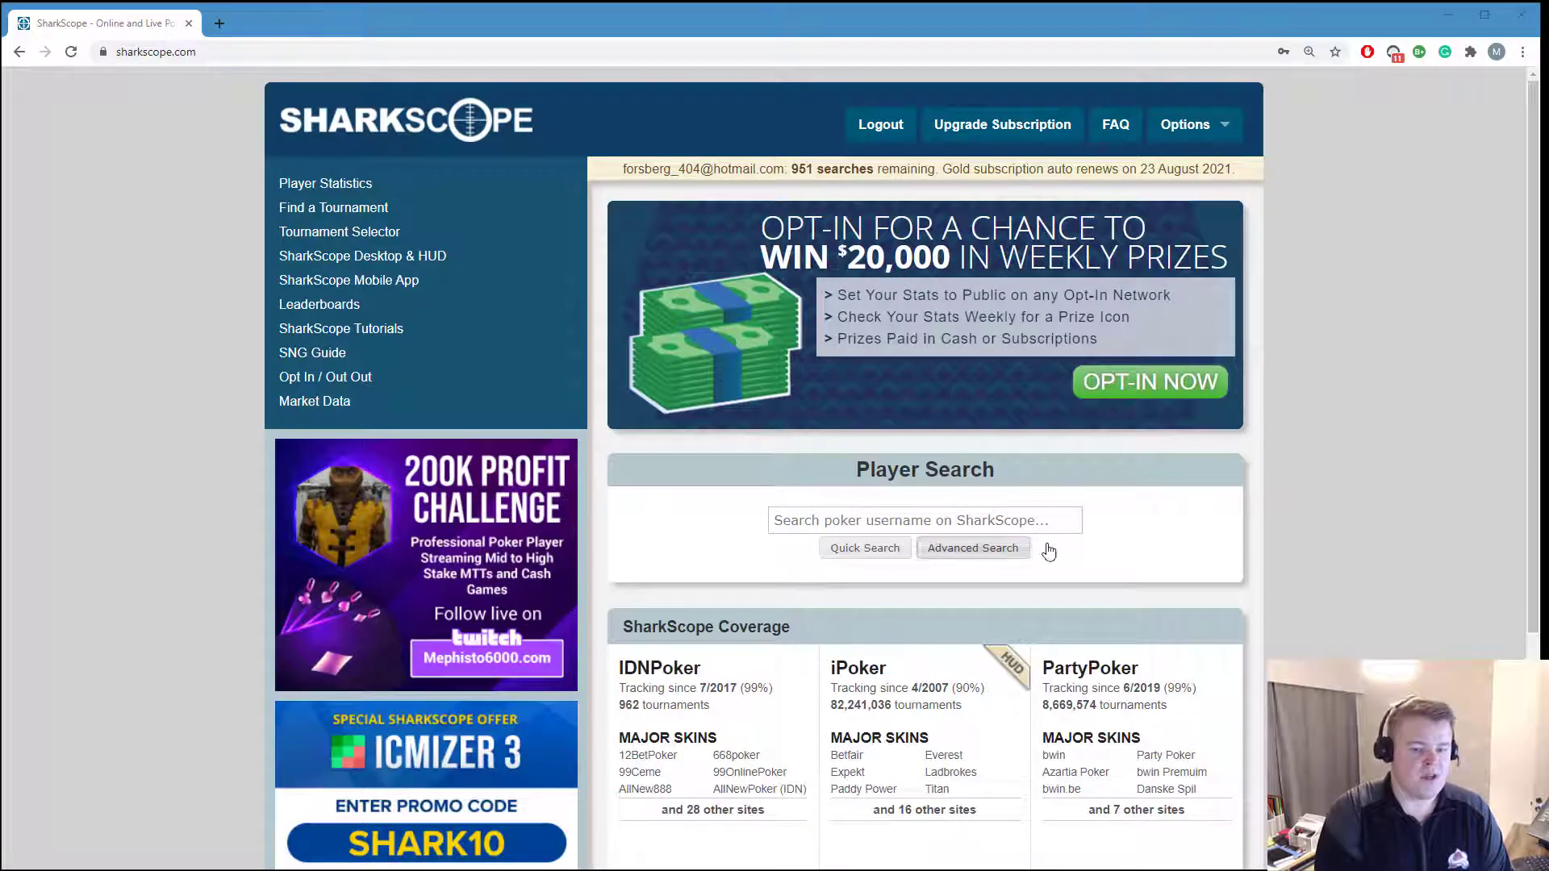
Open the leaderboards and filter them to year 2020, Any SNG, with stakes of $5.01-$15.
left_click(391, 311)
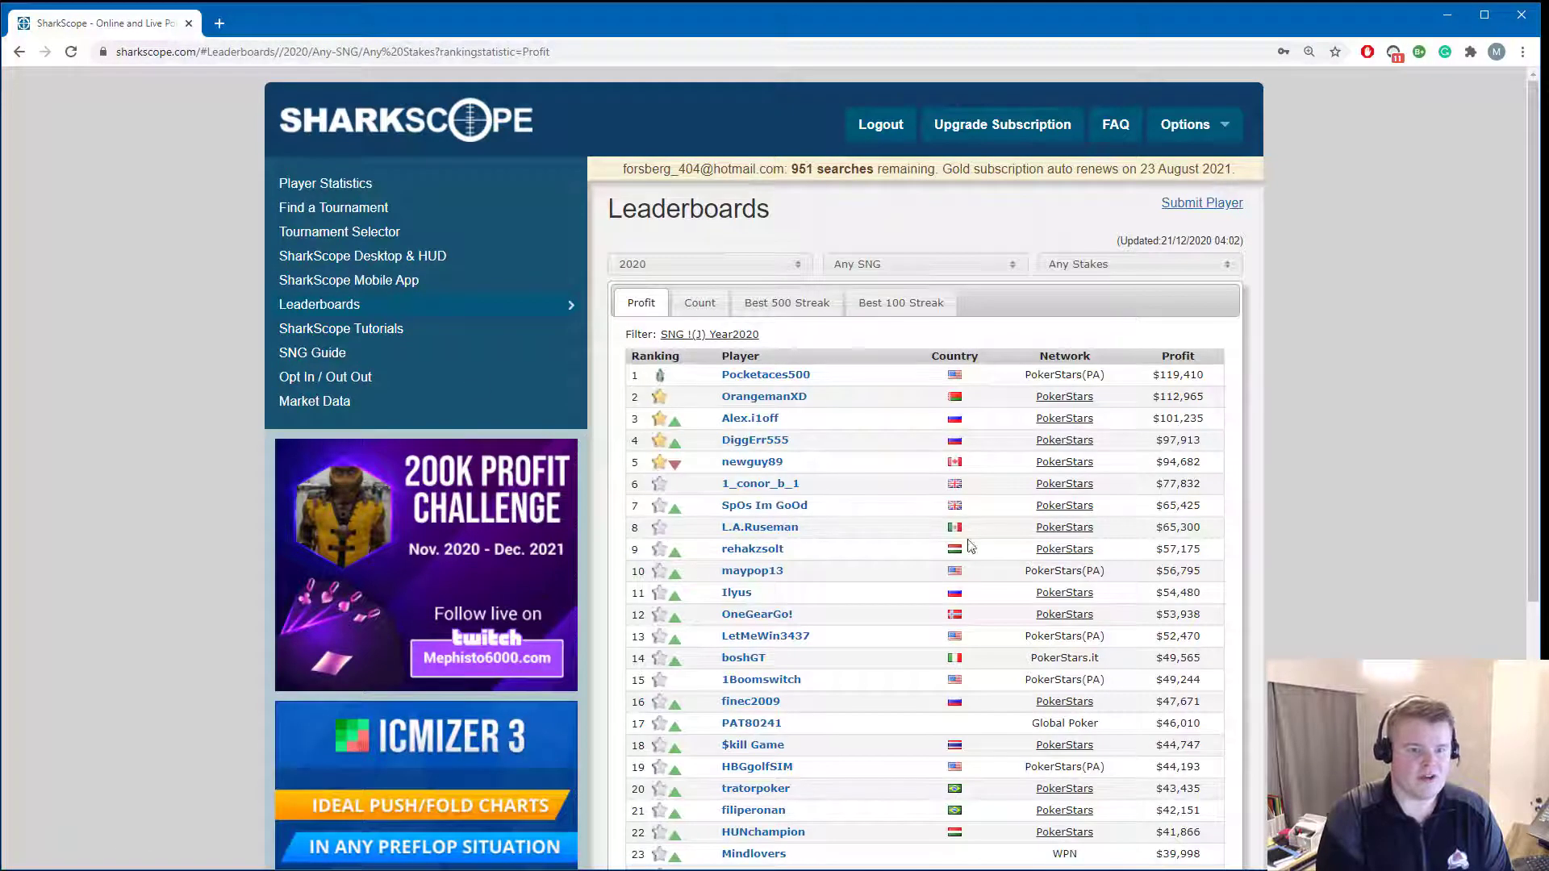
left_click(717, 267)
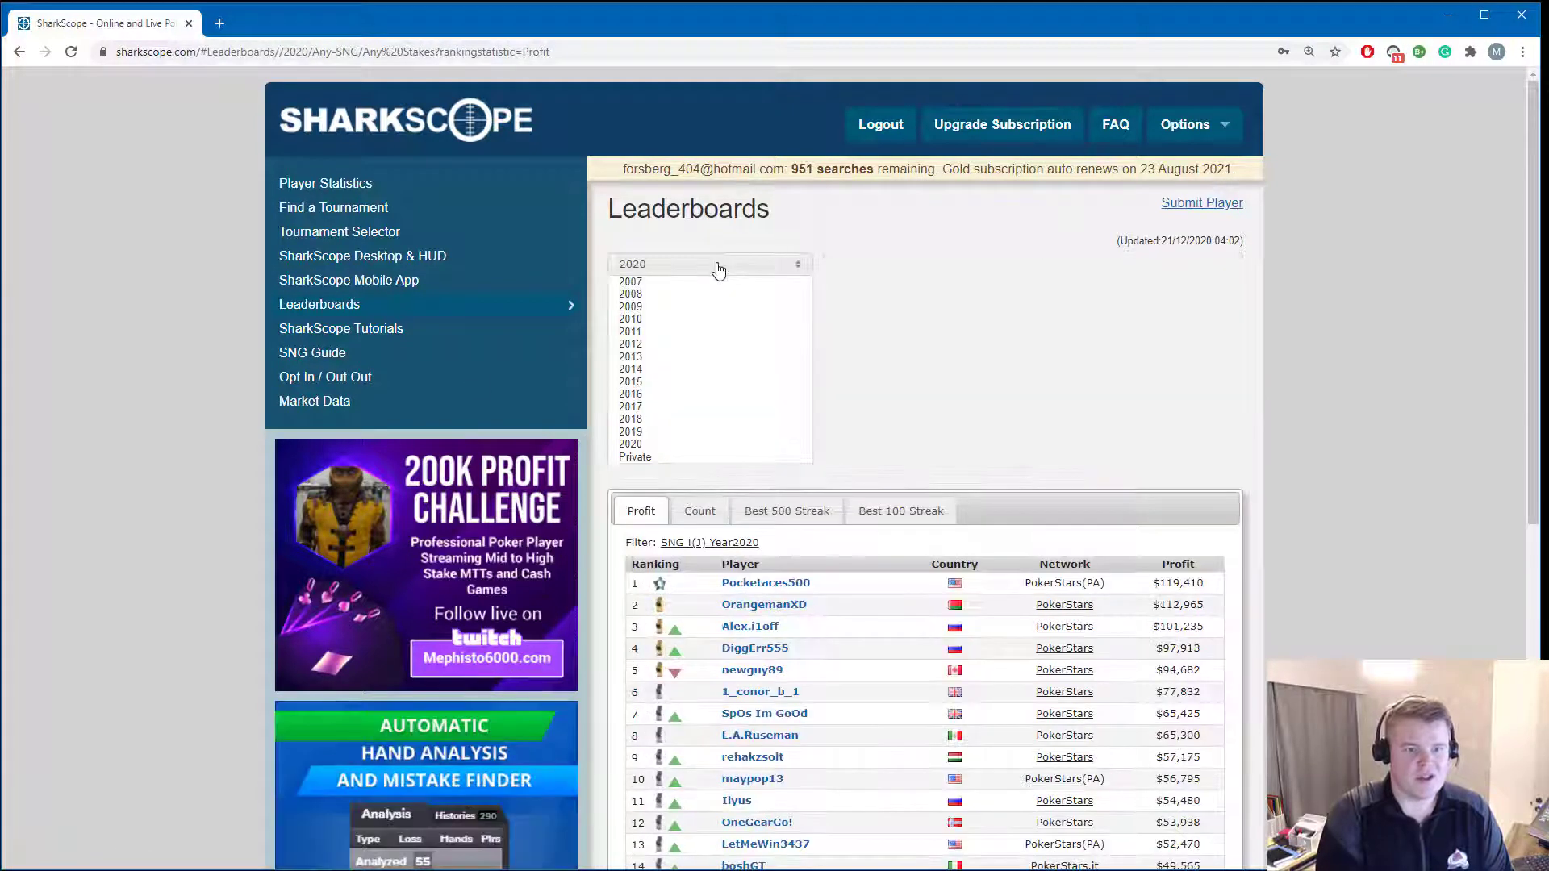
left_click(631, 445)
left_click(896, 265)
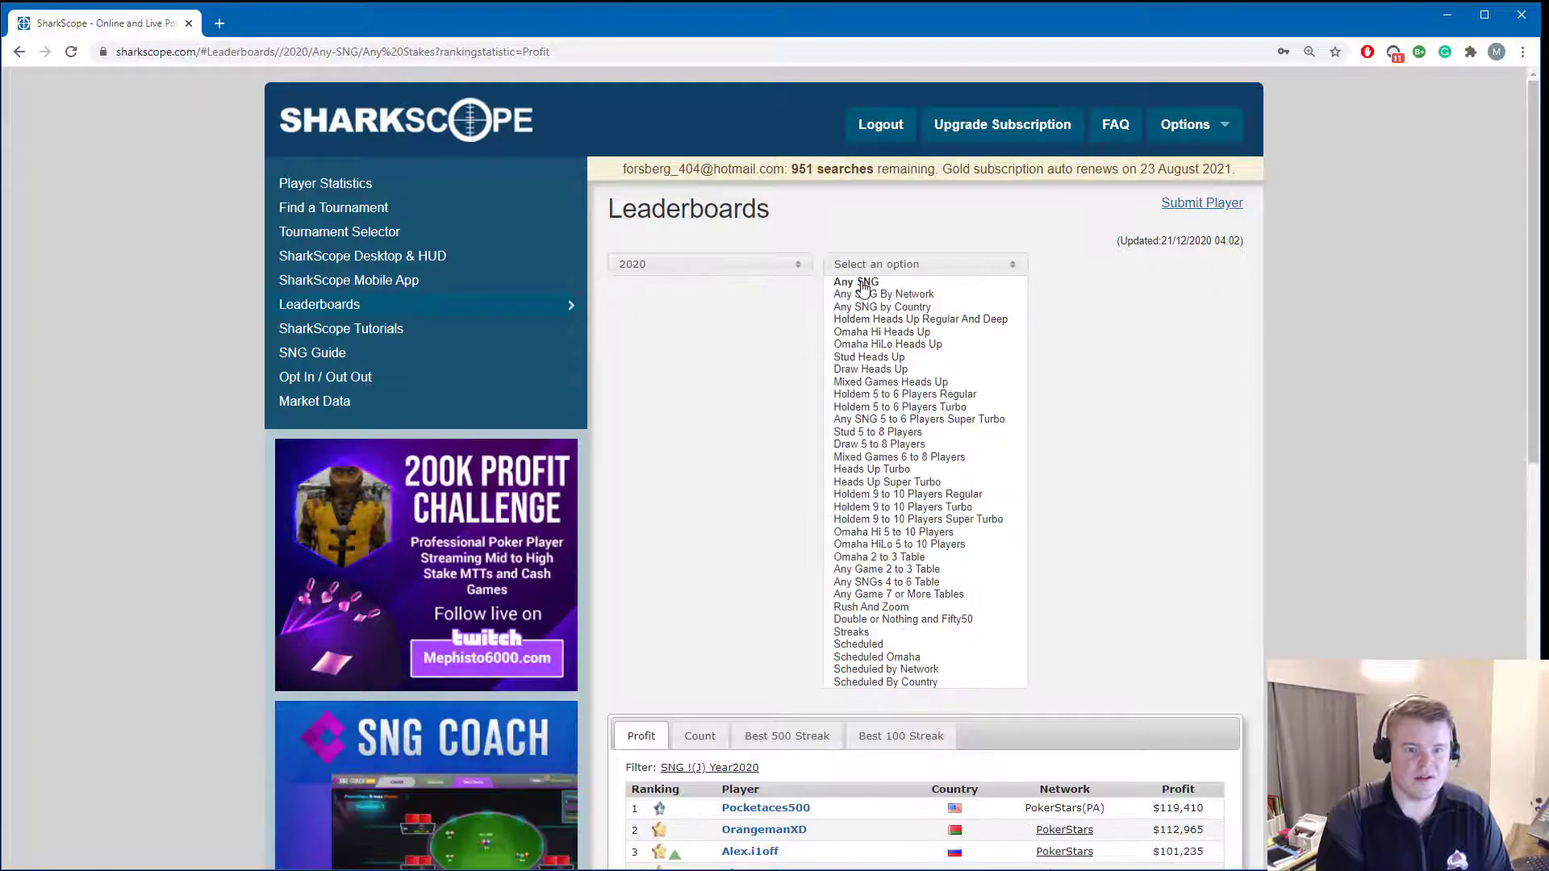
left_click(868, 282)
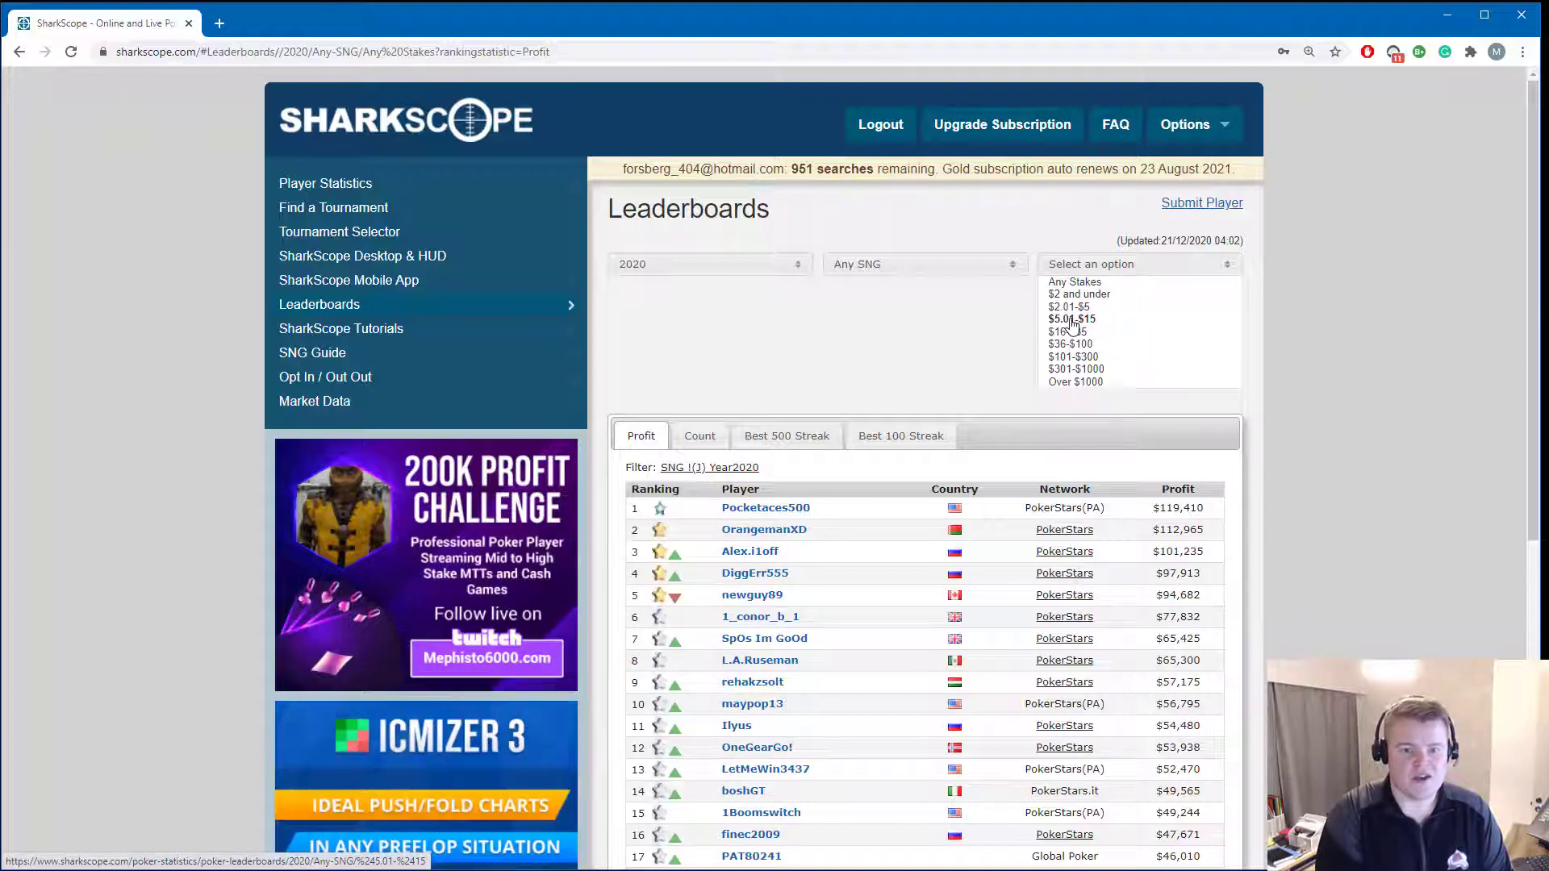
left_click(1071, 319)
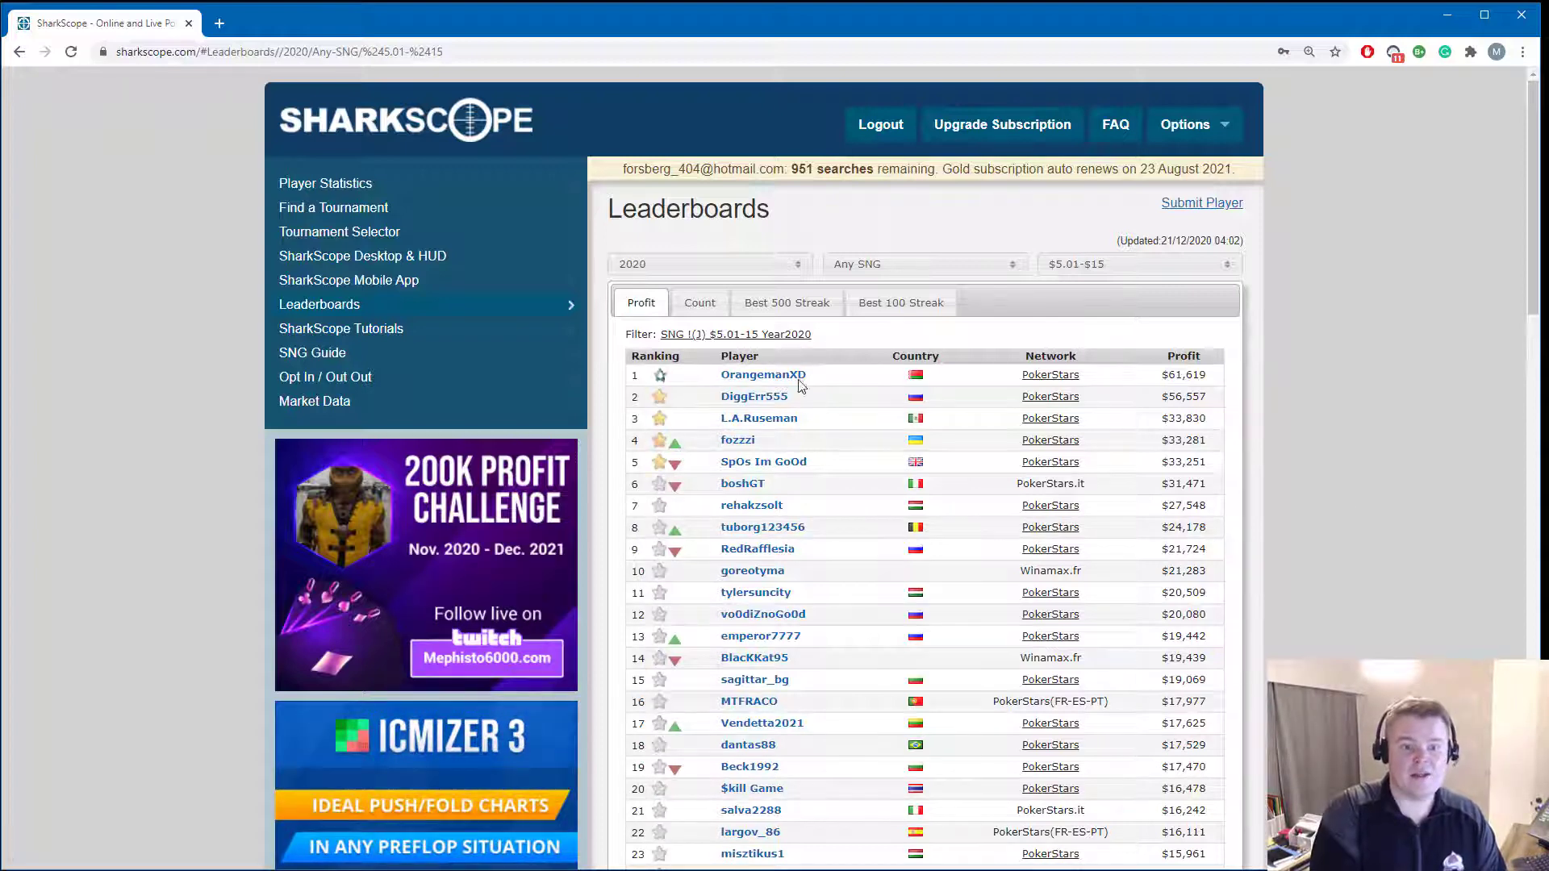
Look up the statistics of the players ranked 1, 2 and 3 on the profit leaderboard, one after another.
middle_click(1316, 362)
scroll(1315, 362, "down", 1)
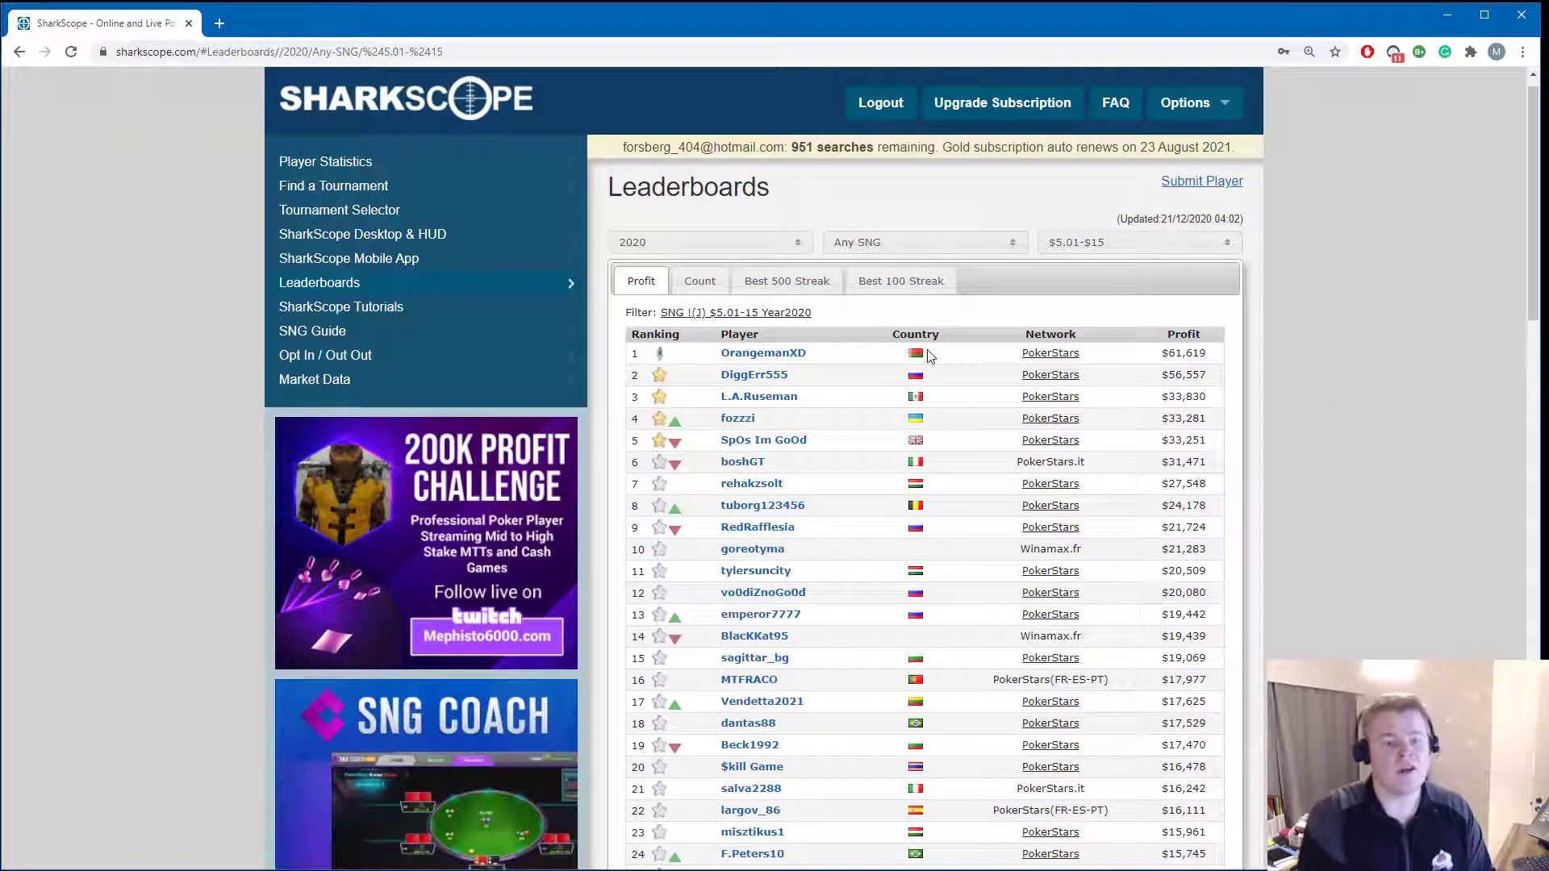
left_click(767, 360)
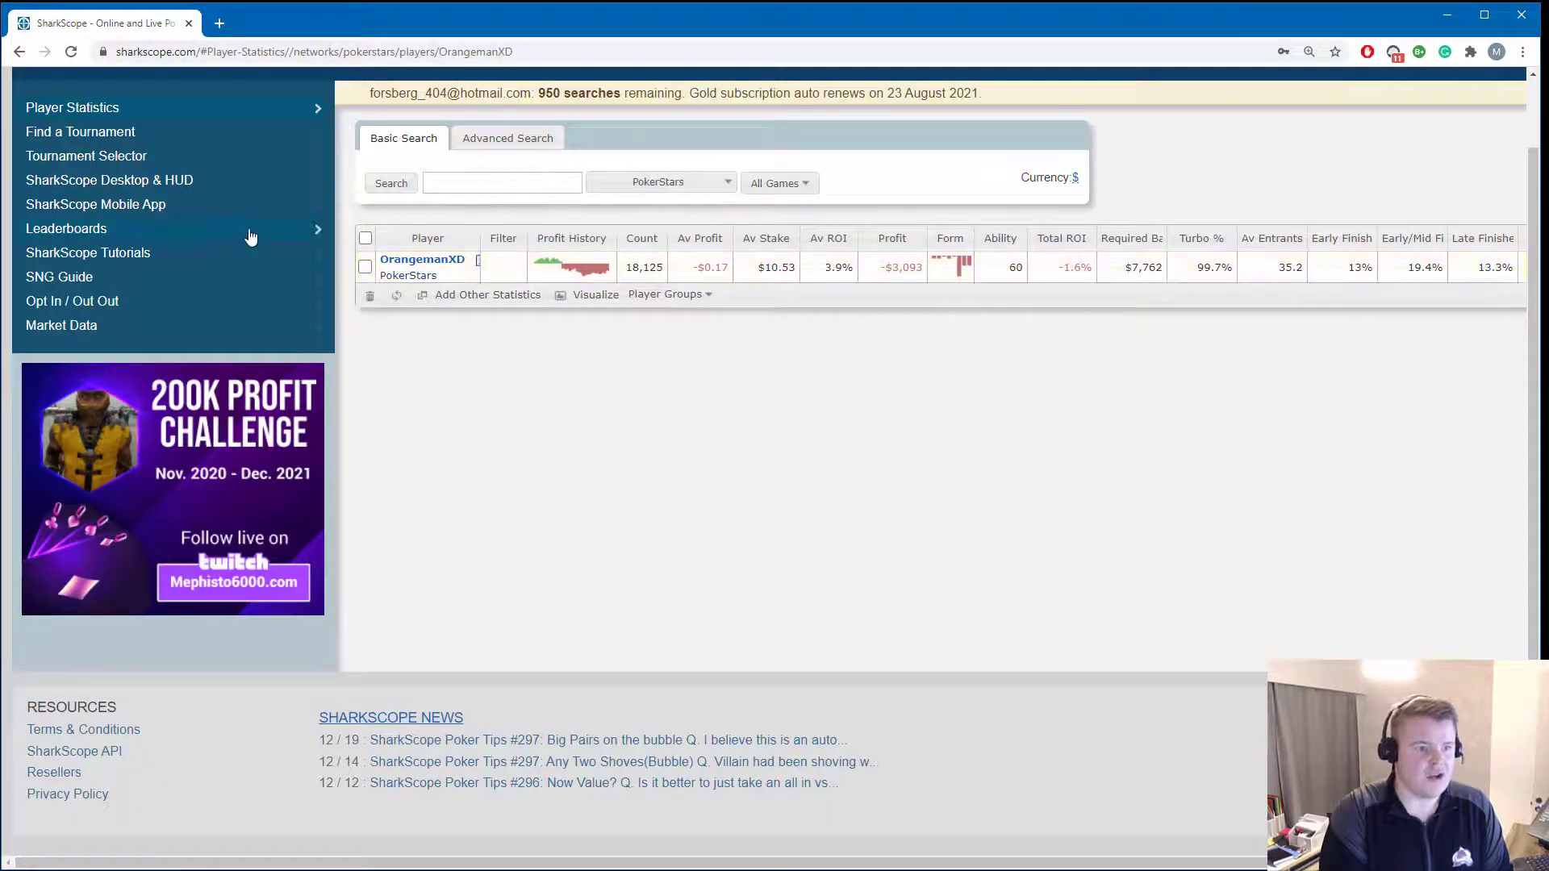
left_click(157, 231)
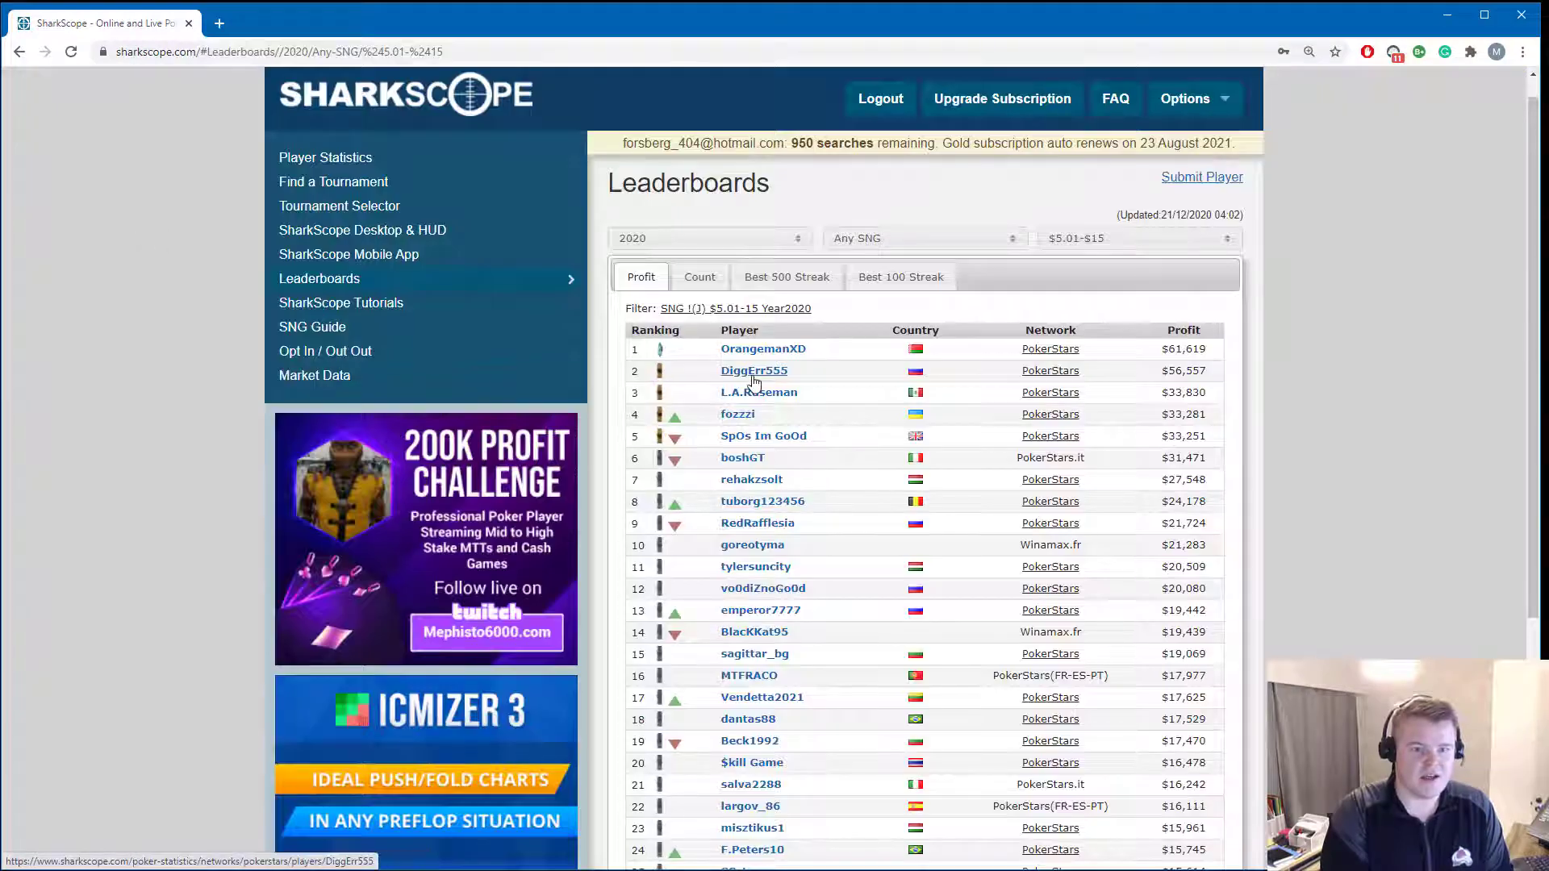
left_click(753, 374)
left_click(125, 239)
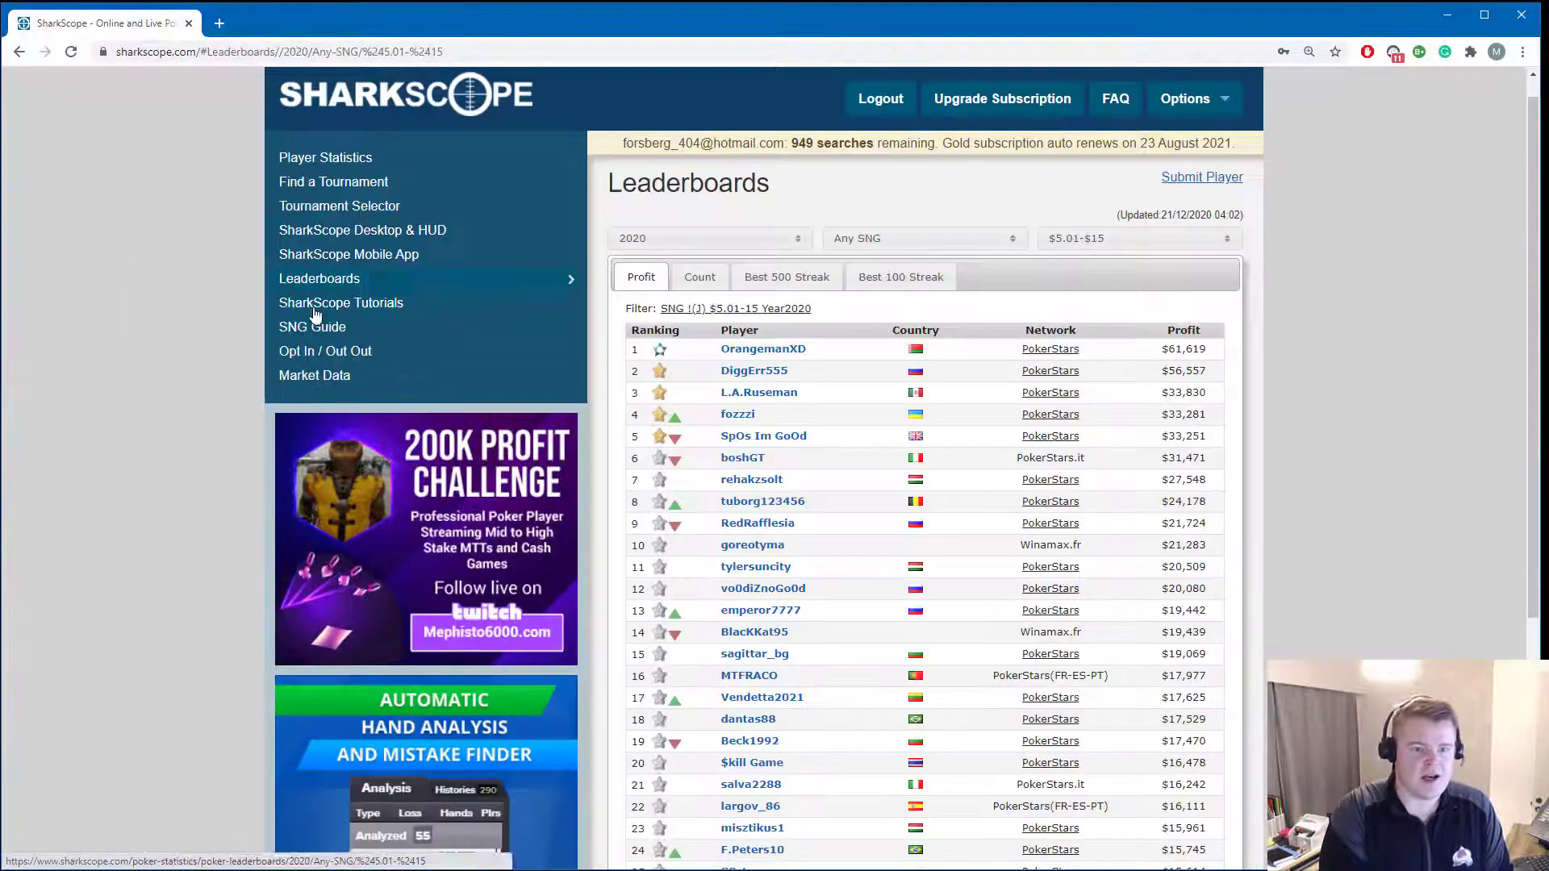
left_click(742, 393)
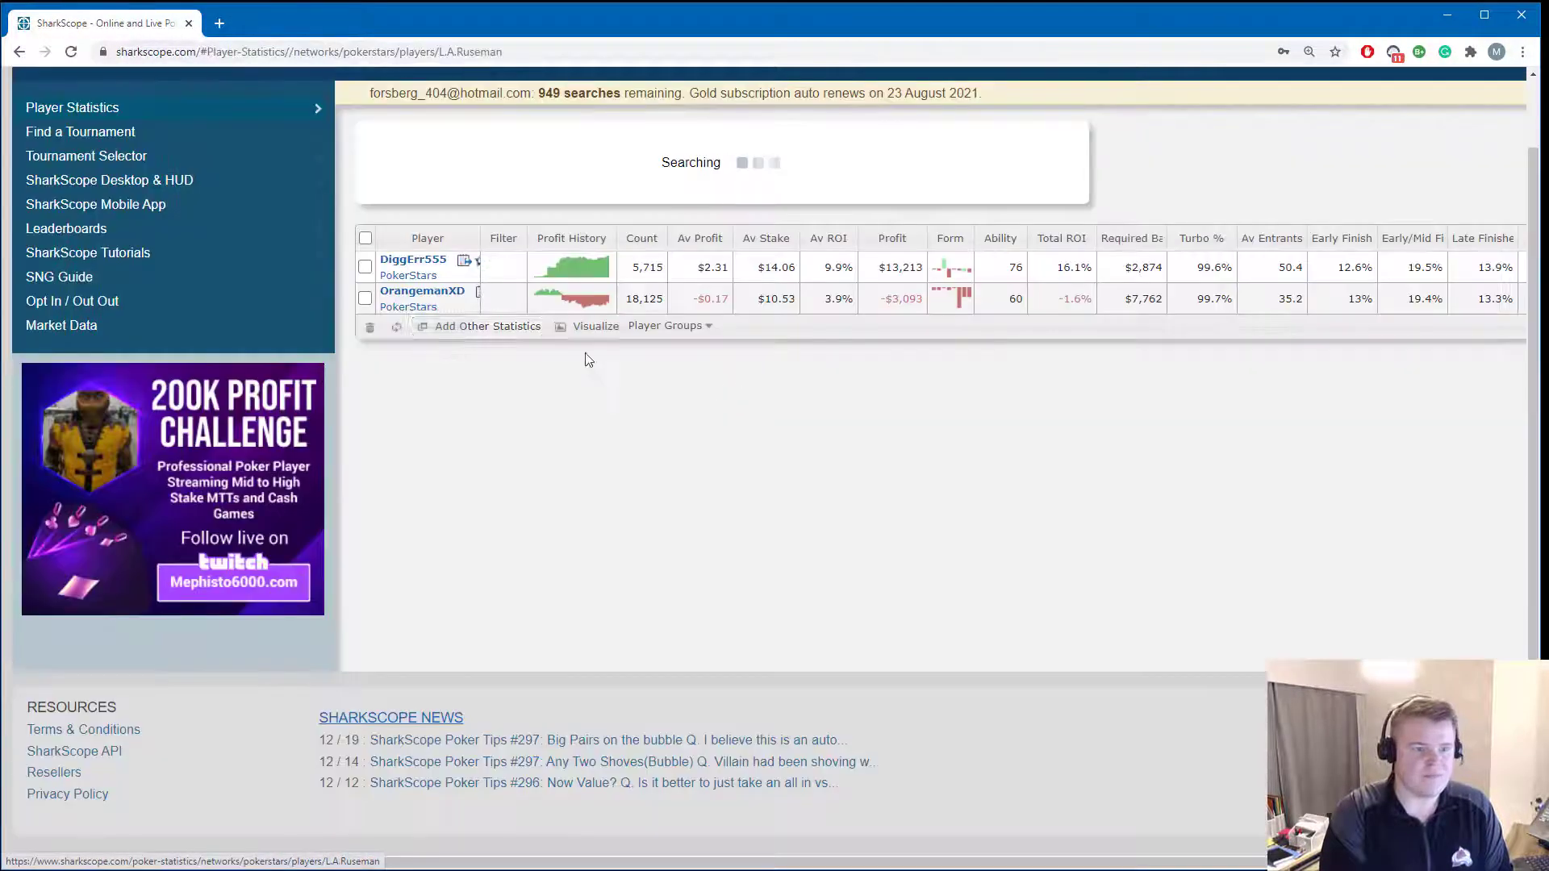
Add the leaderboard players ranked 4, 5, 7 and 8 to the player statistics list, one at a time.
left_click(88, 230)
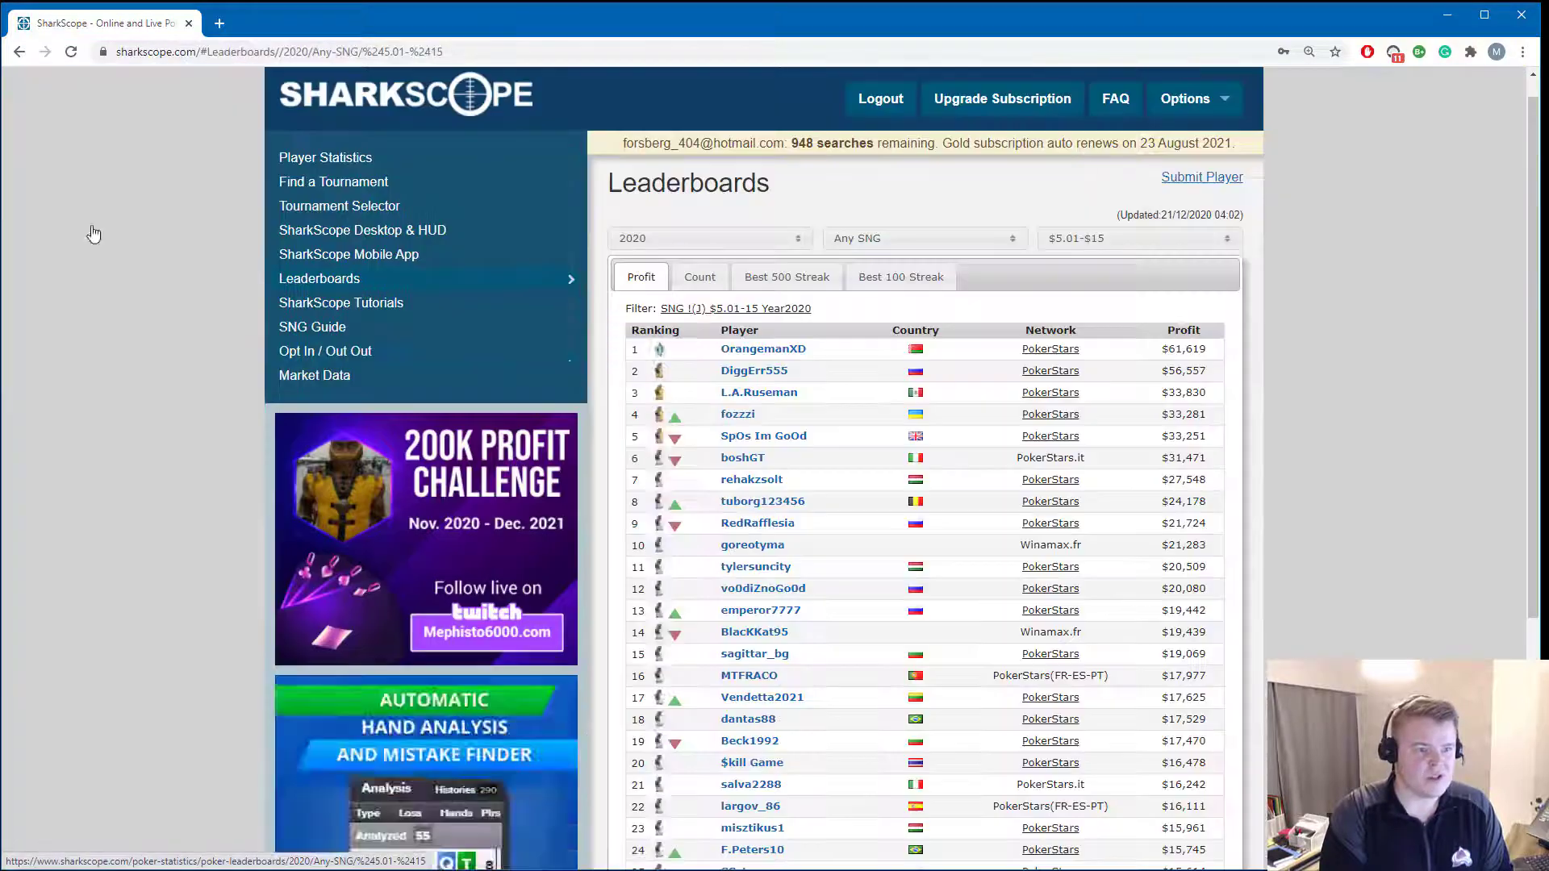
left_click(738, 414)
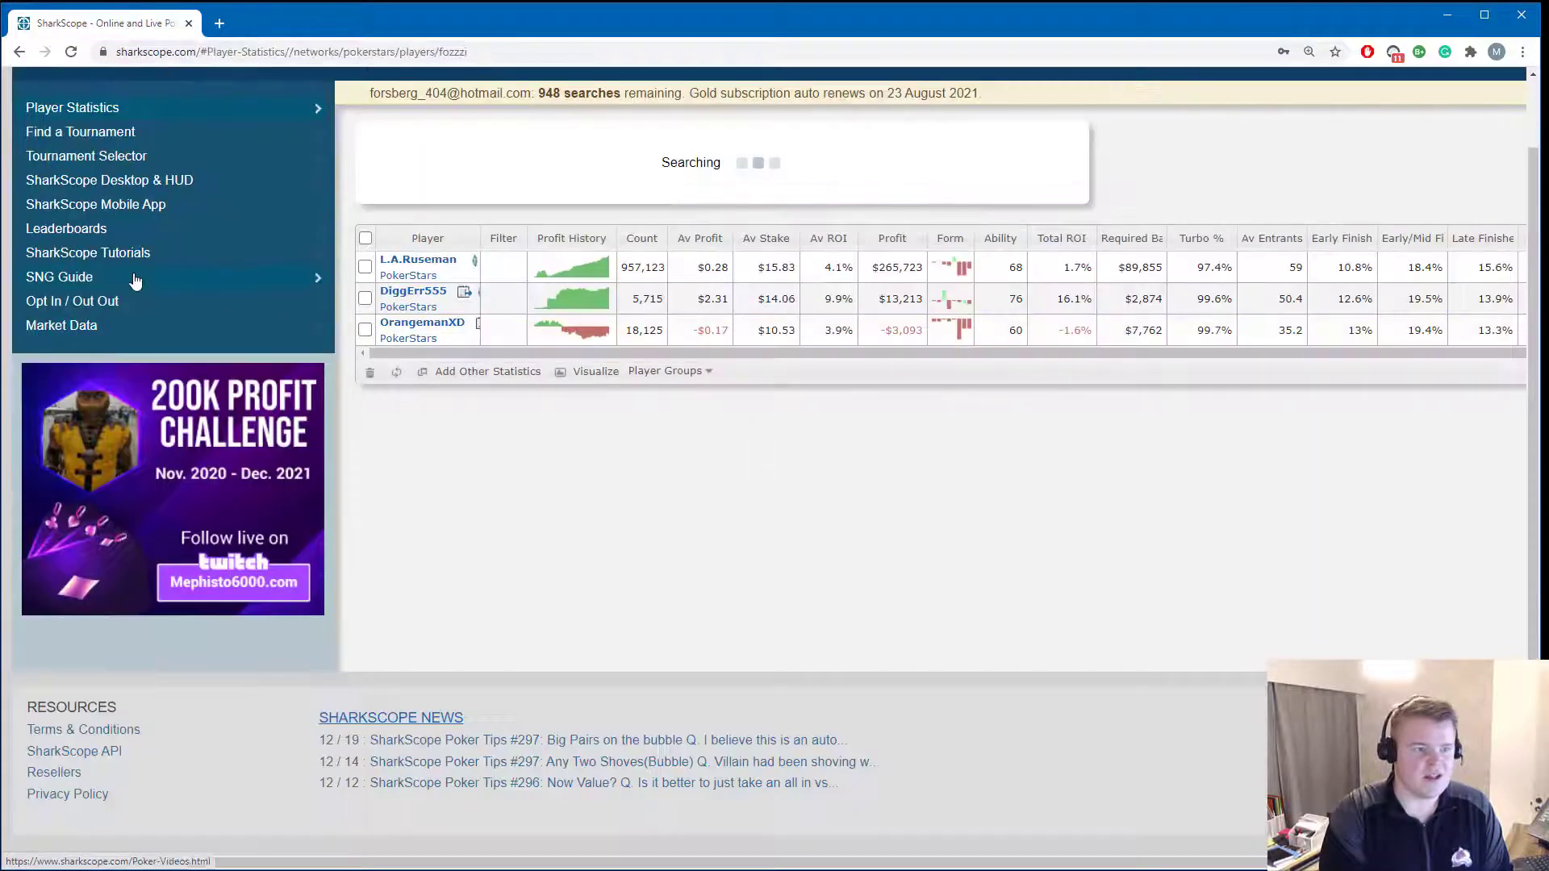
left_click(89, 227)
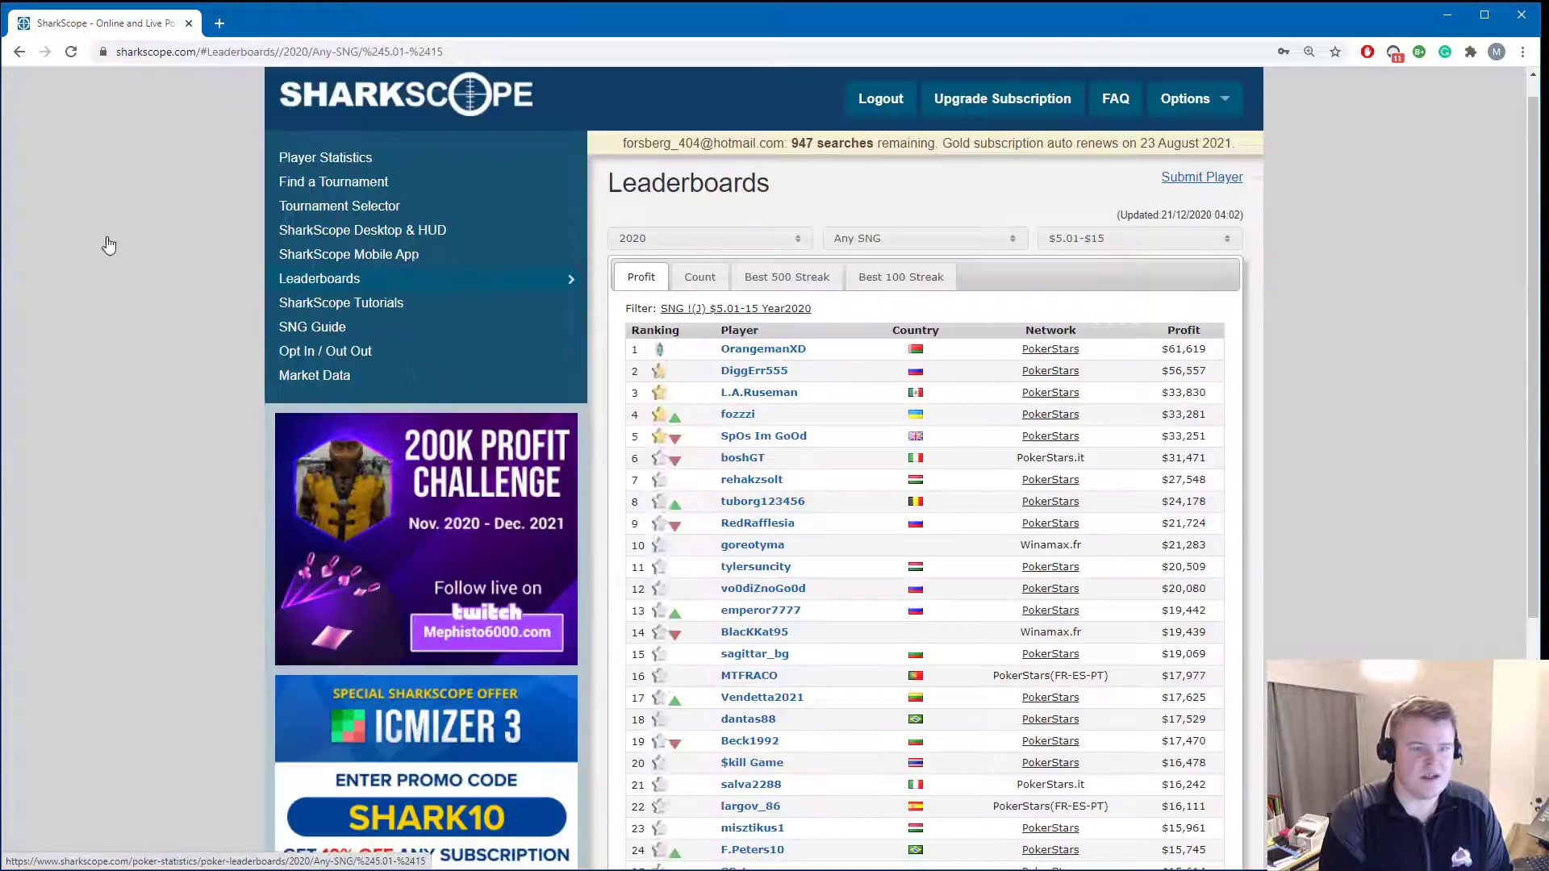
left_click(754, 436)
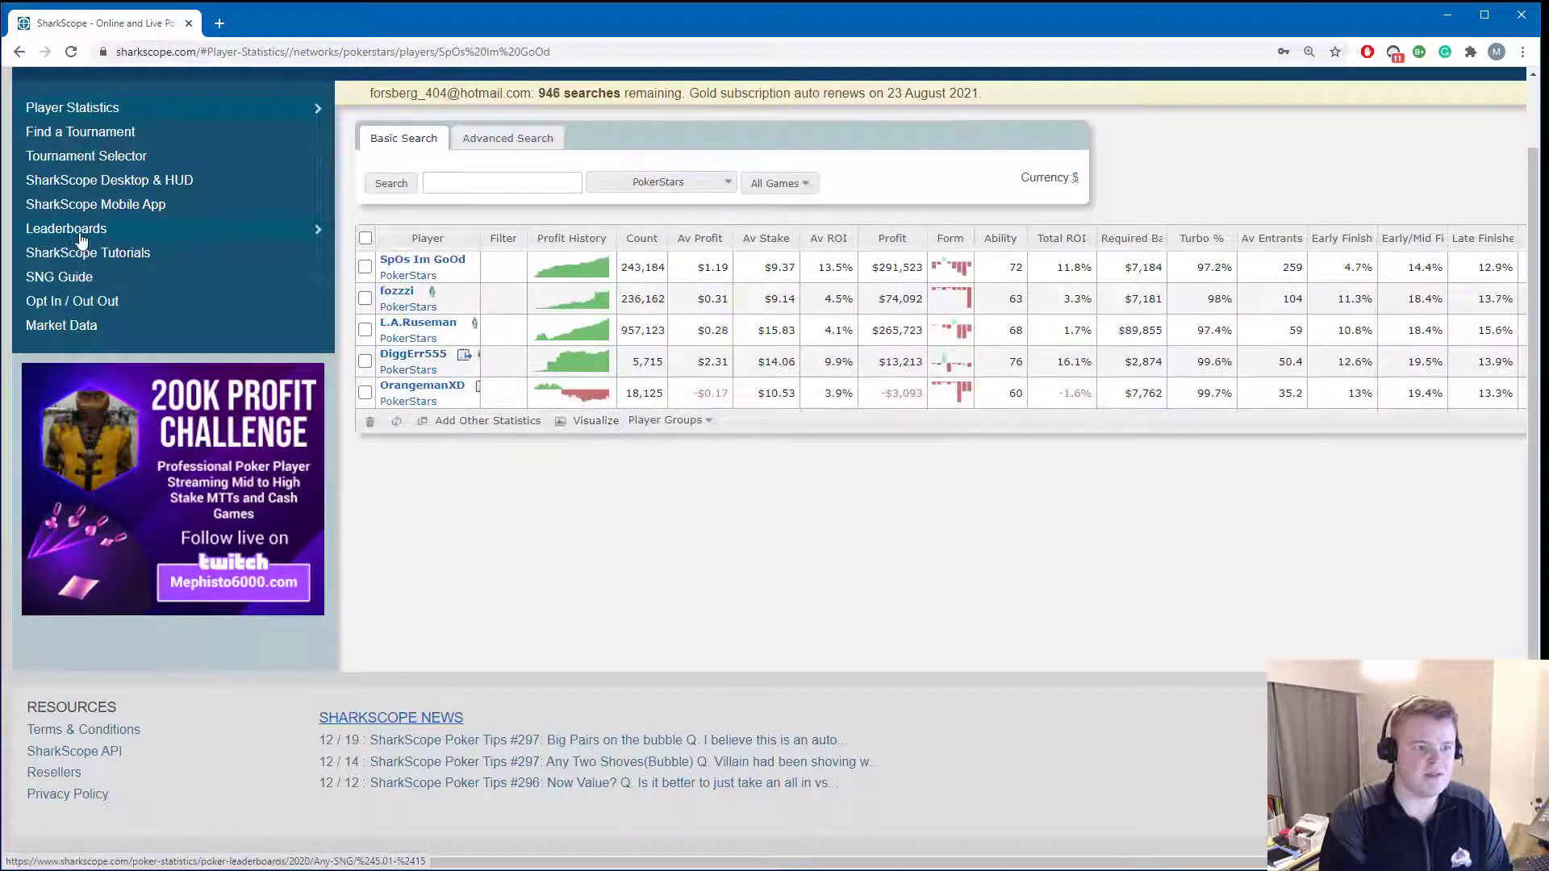
left_click(81, 231)
left_click(768, 484)
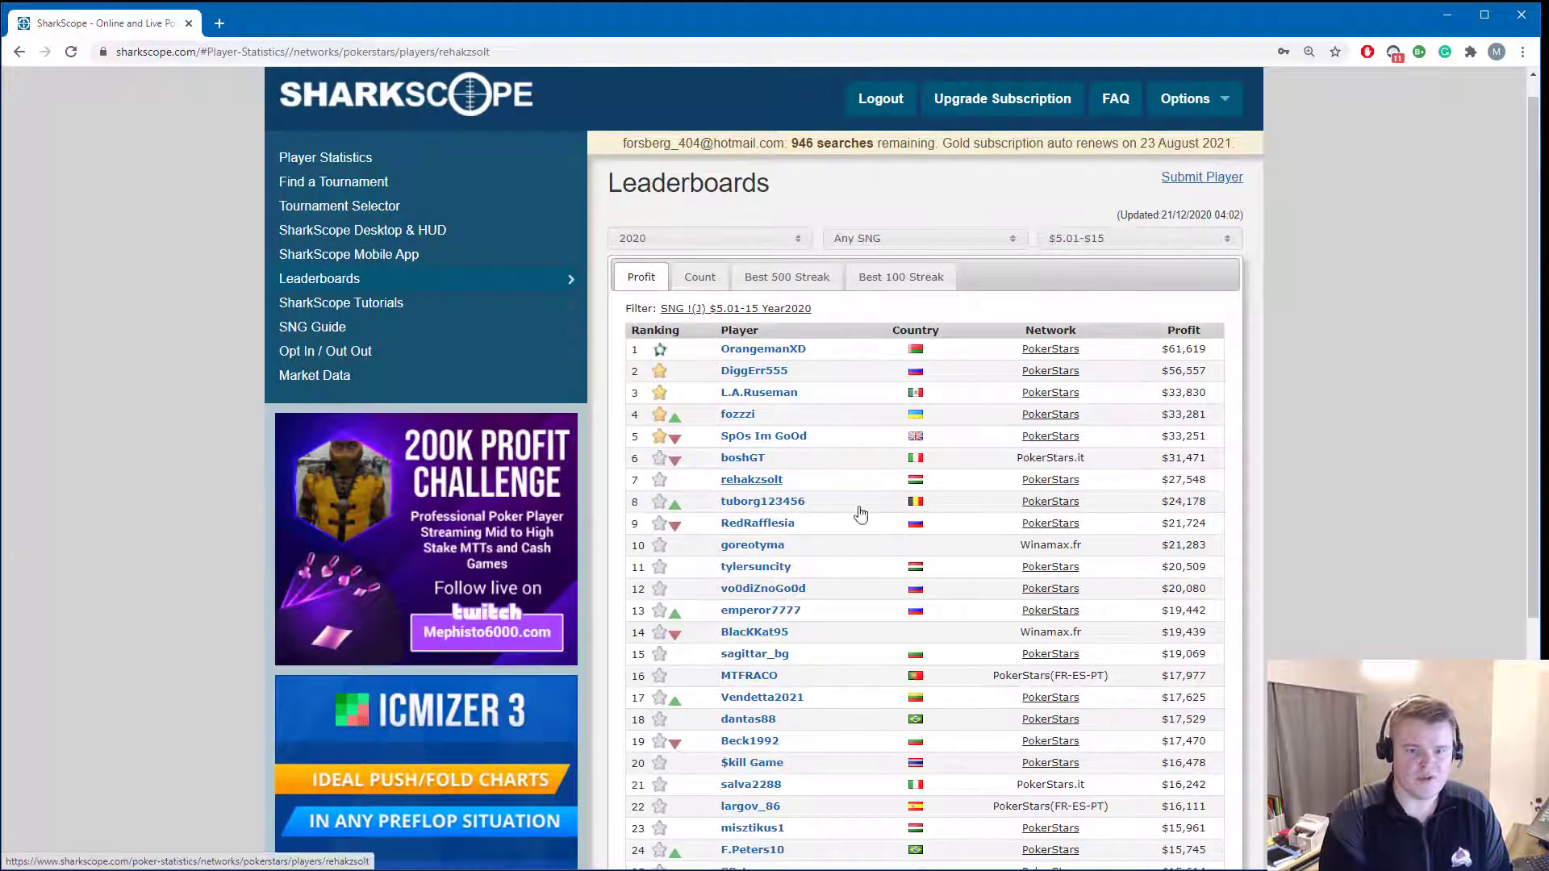
left_click(101, 236)
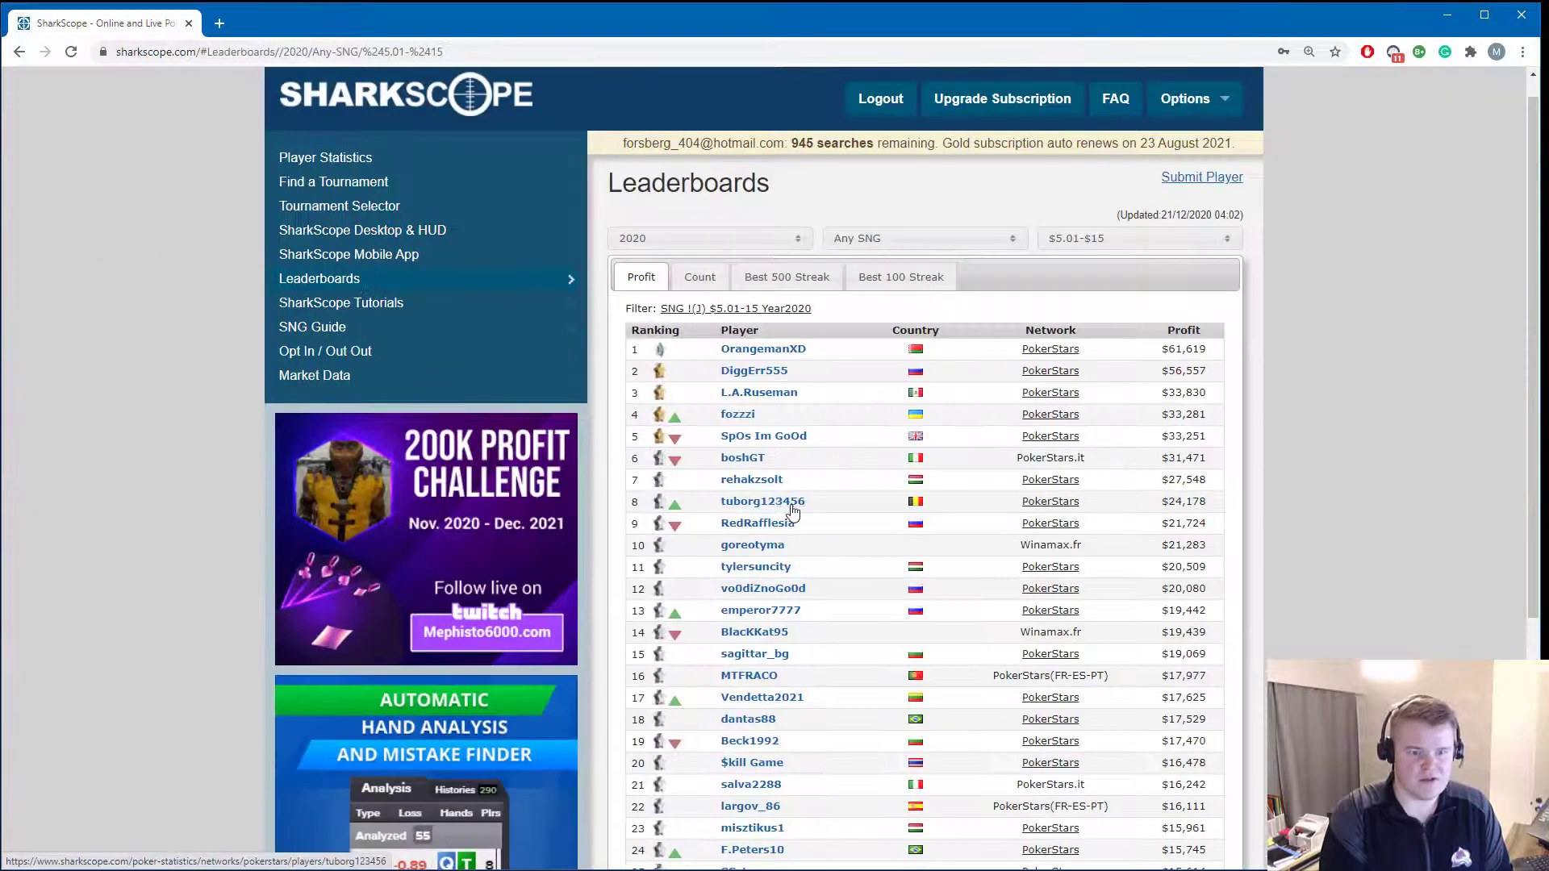
left_click(783, 507)
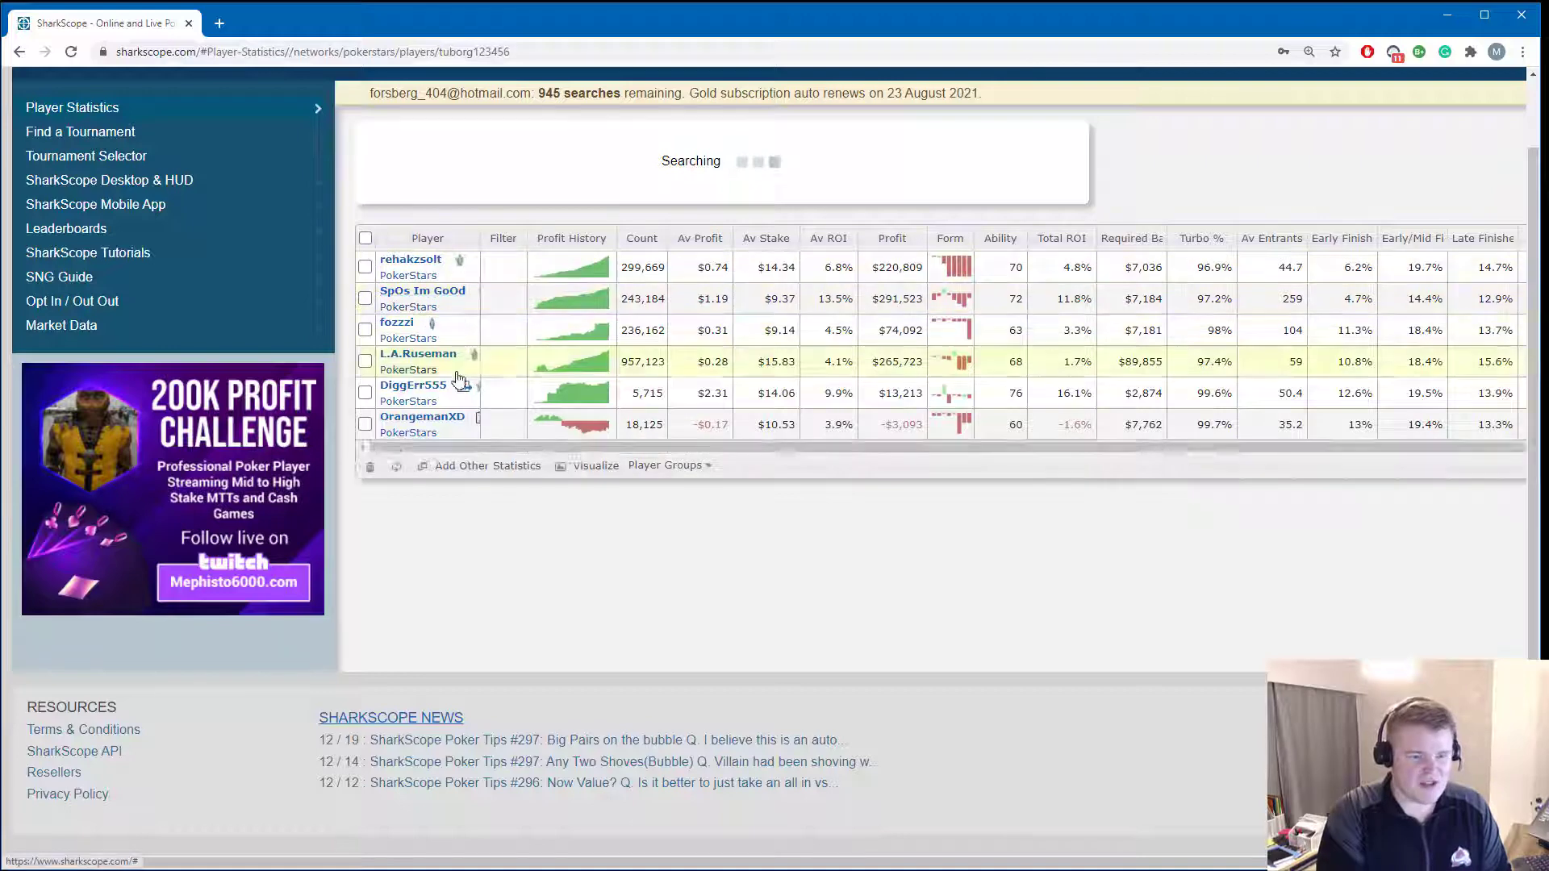
Start a new player group, add all searched players to it and name it "test SNG".
left_click(693, 455)
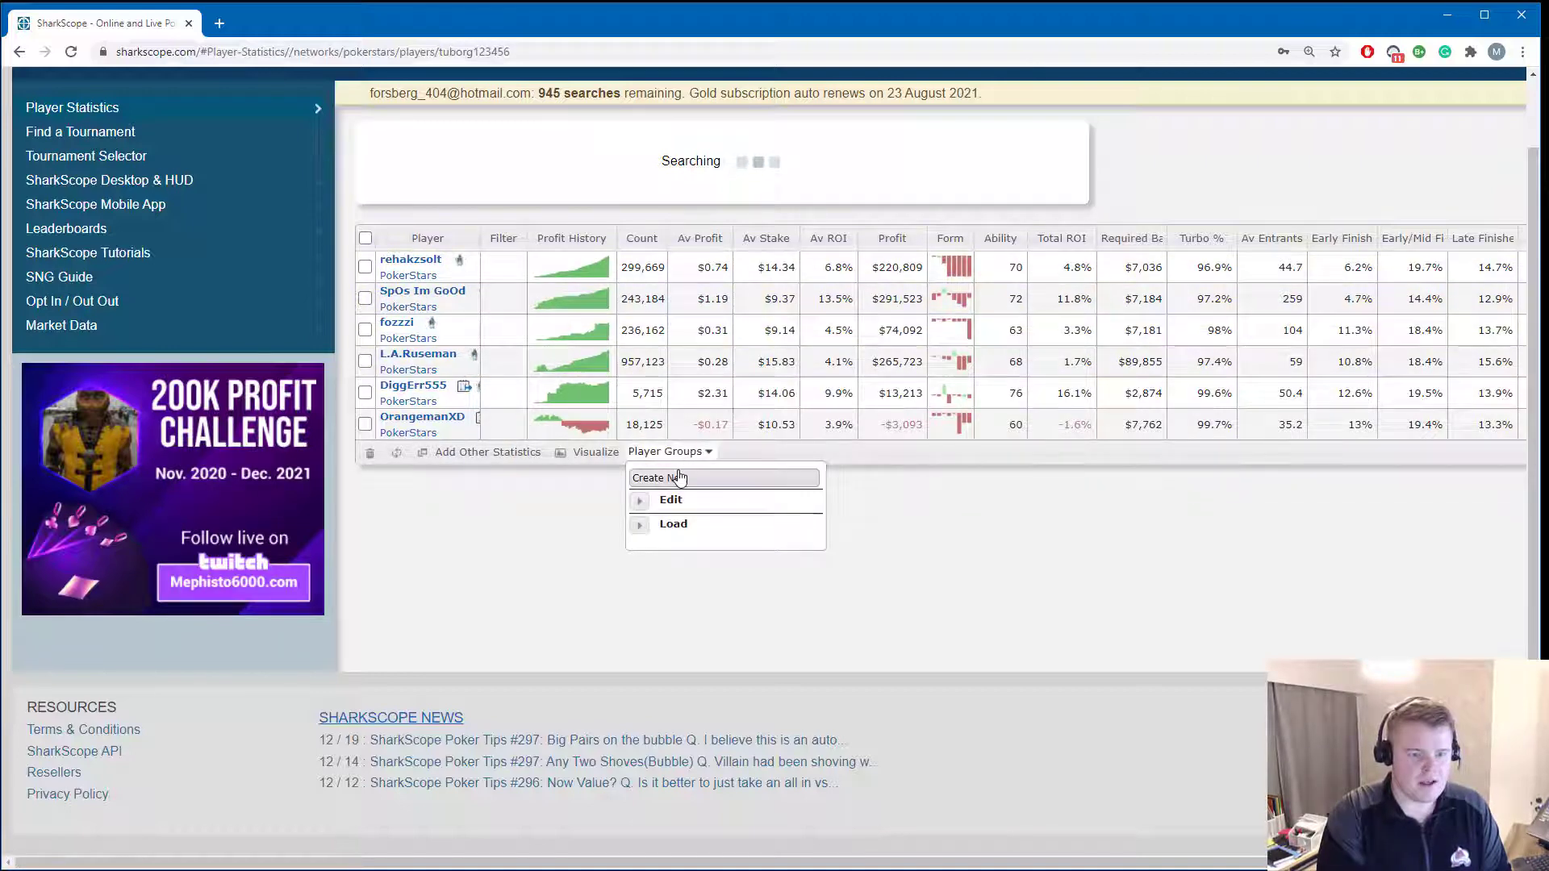
left_click(693, 479)
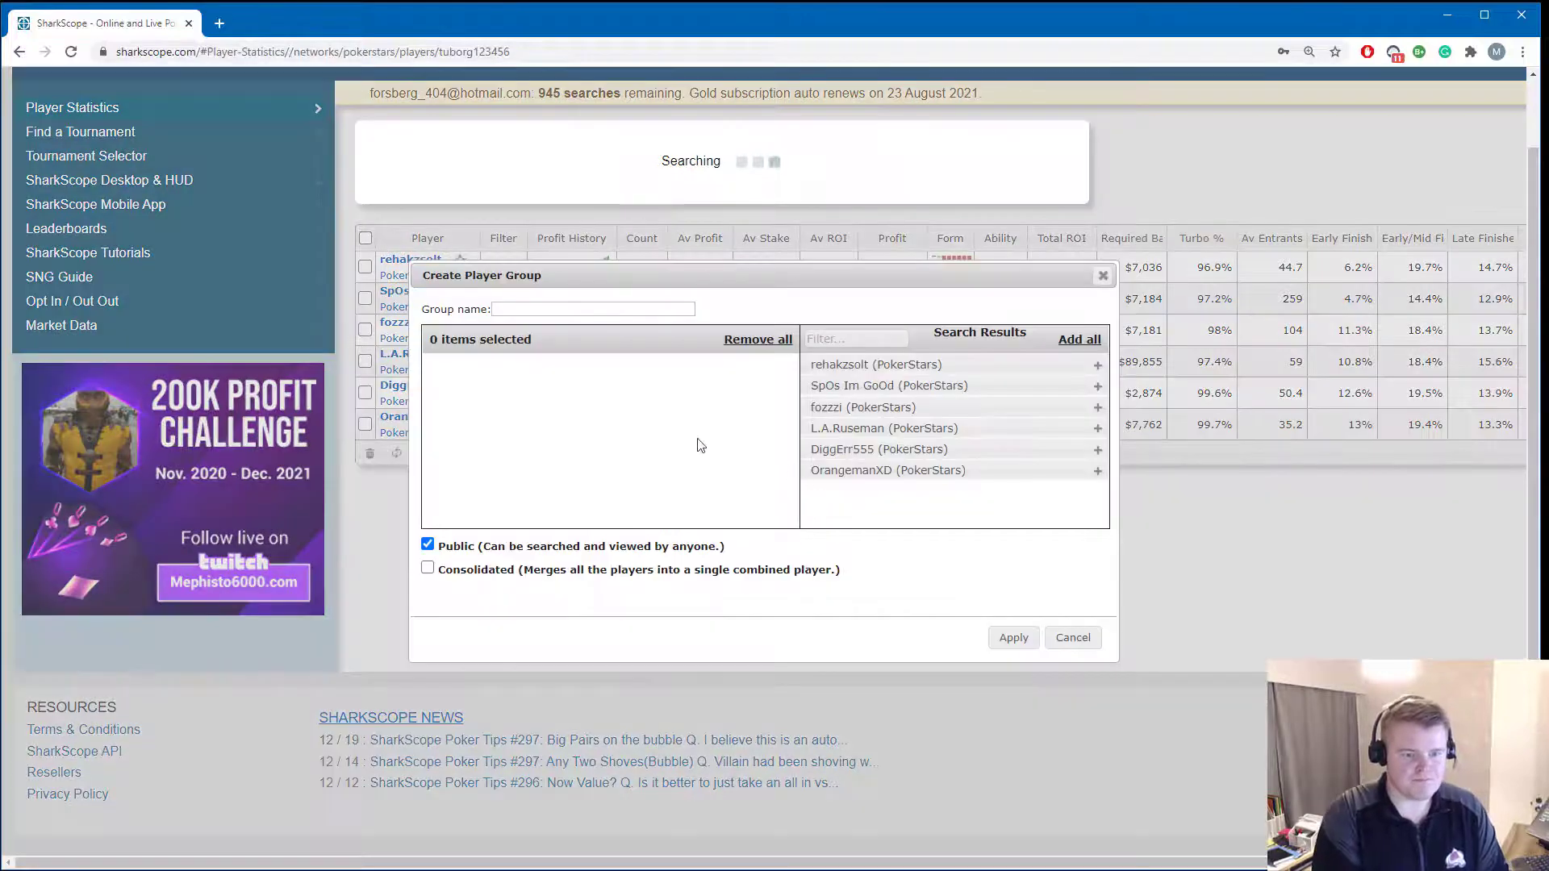
left_click(1078, 340)
left_click(571, 307)
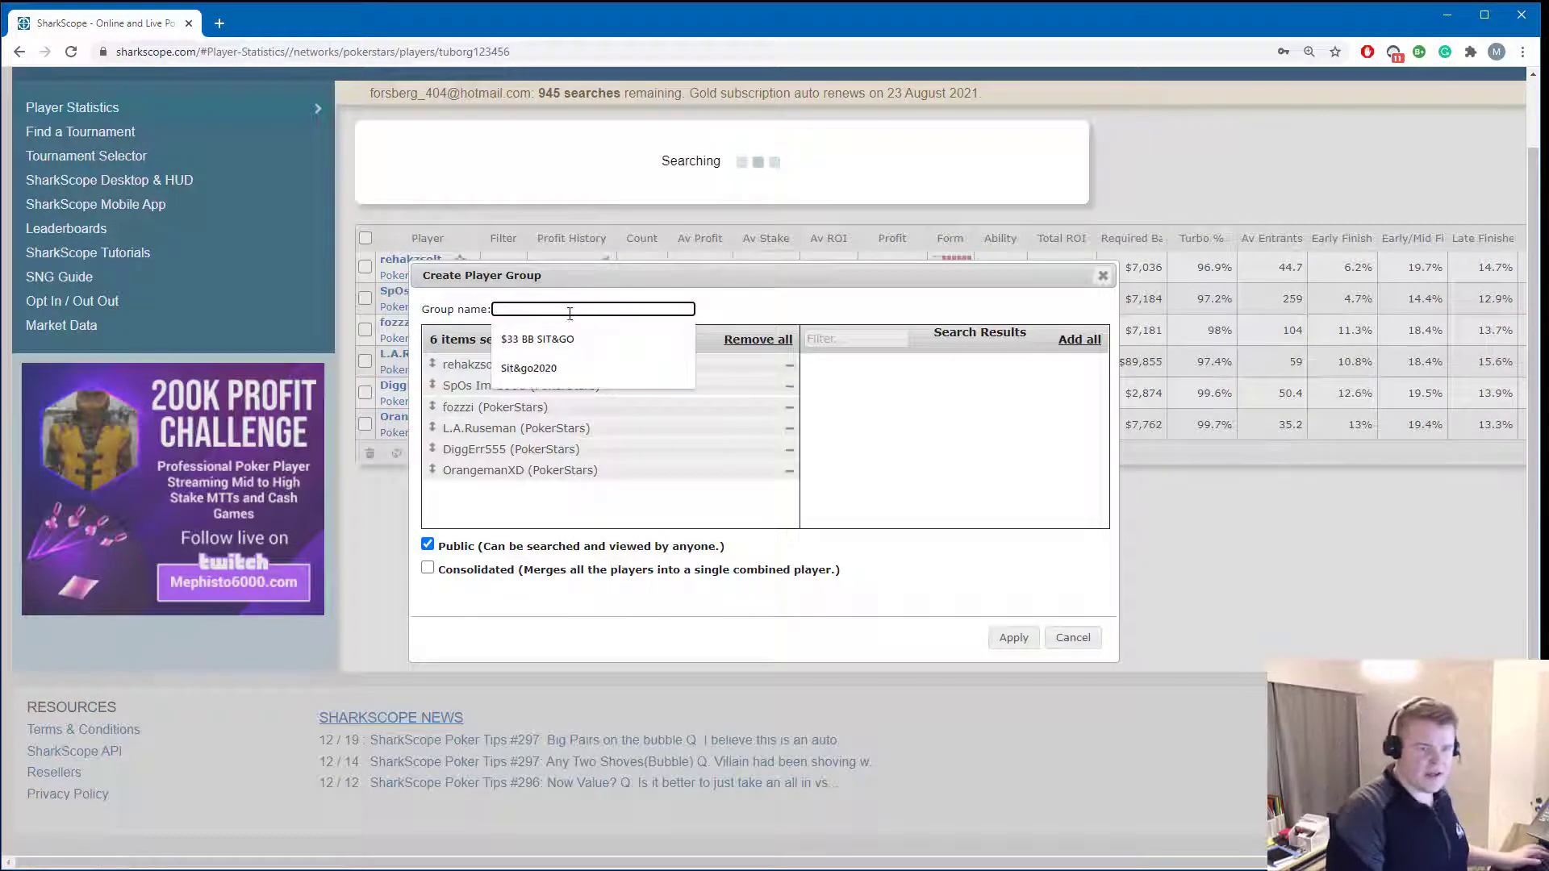
type("test SNG")
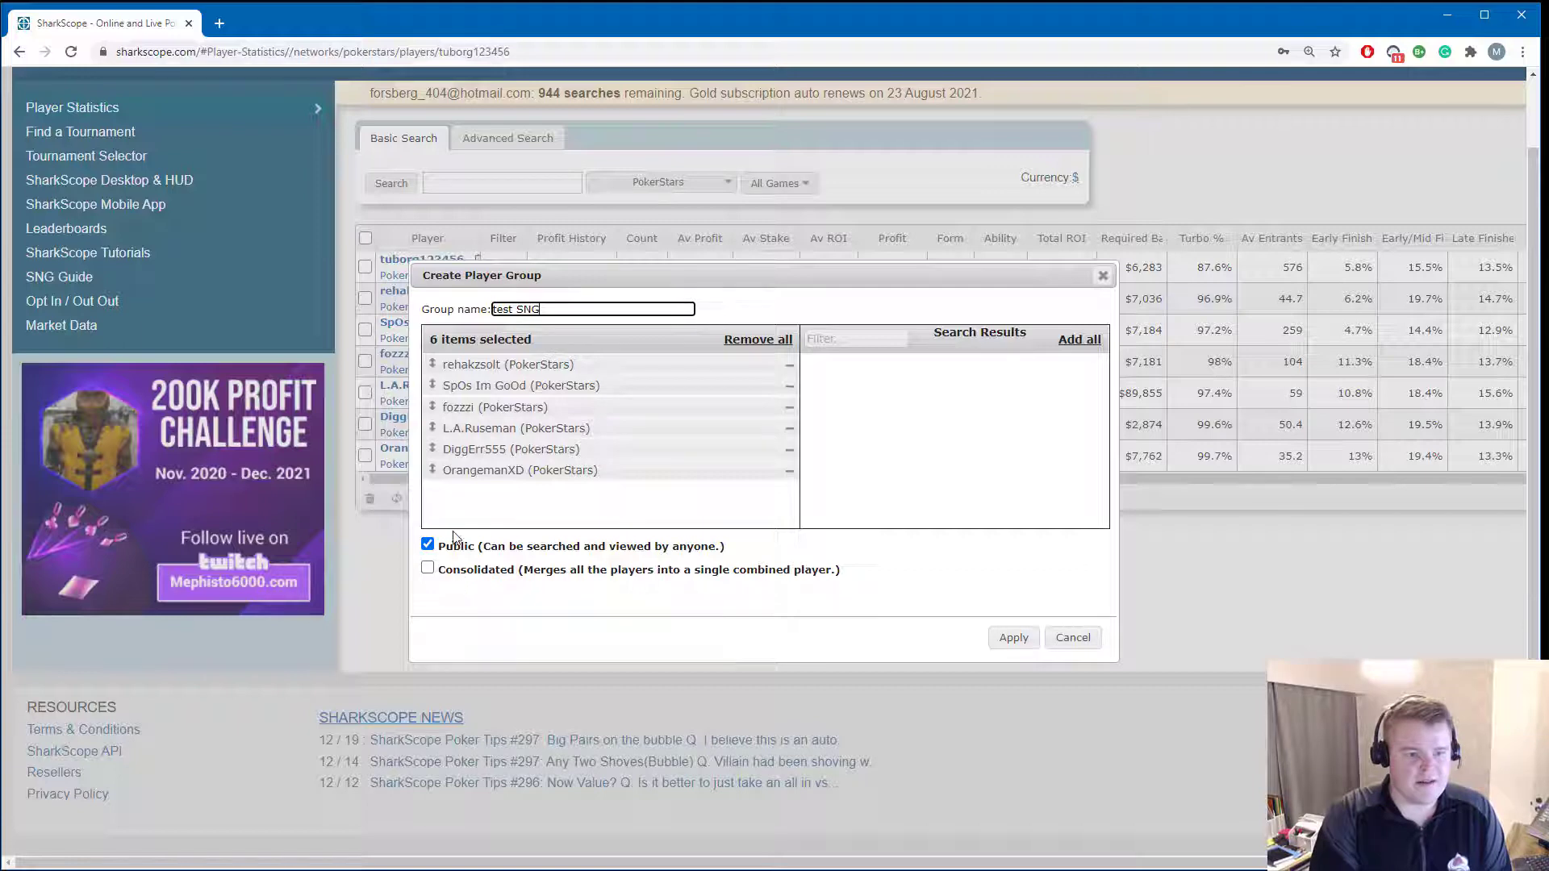
left_click(490, 309)
left_click_drag(563, 310, 462, 309)
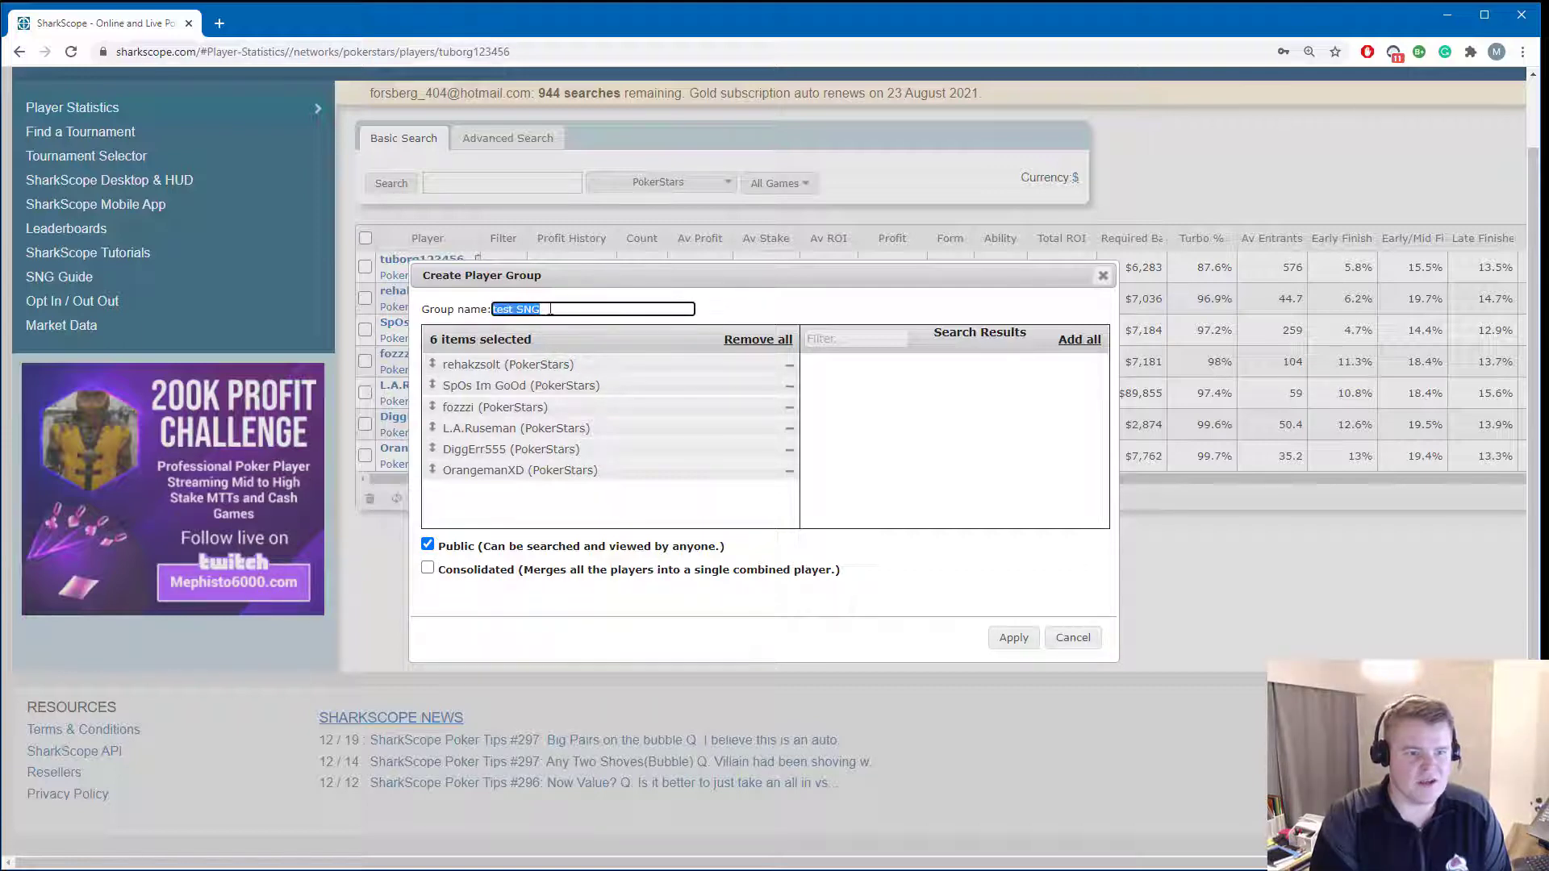
left_click(553, 310)
Set the new player group as public and consolidated into a single combined player, and save it.
left_click(427, 546)
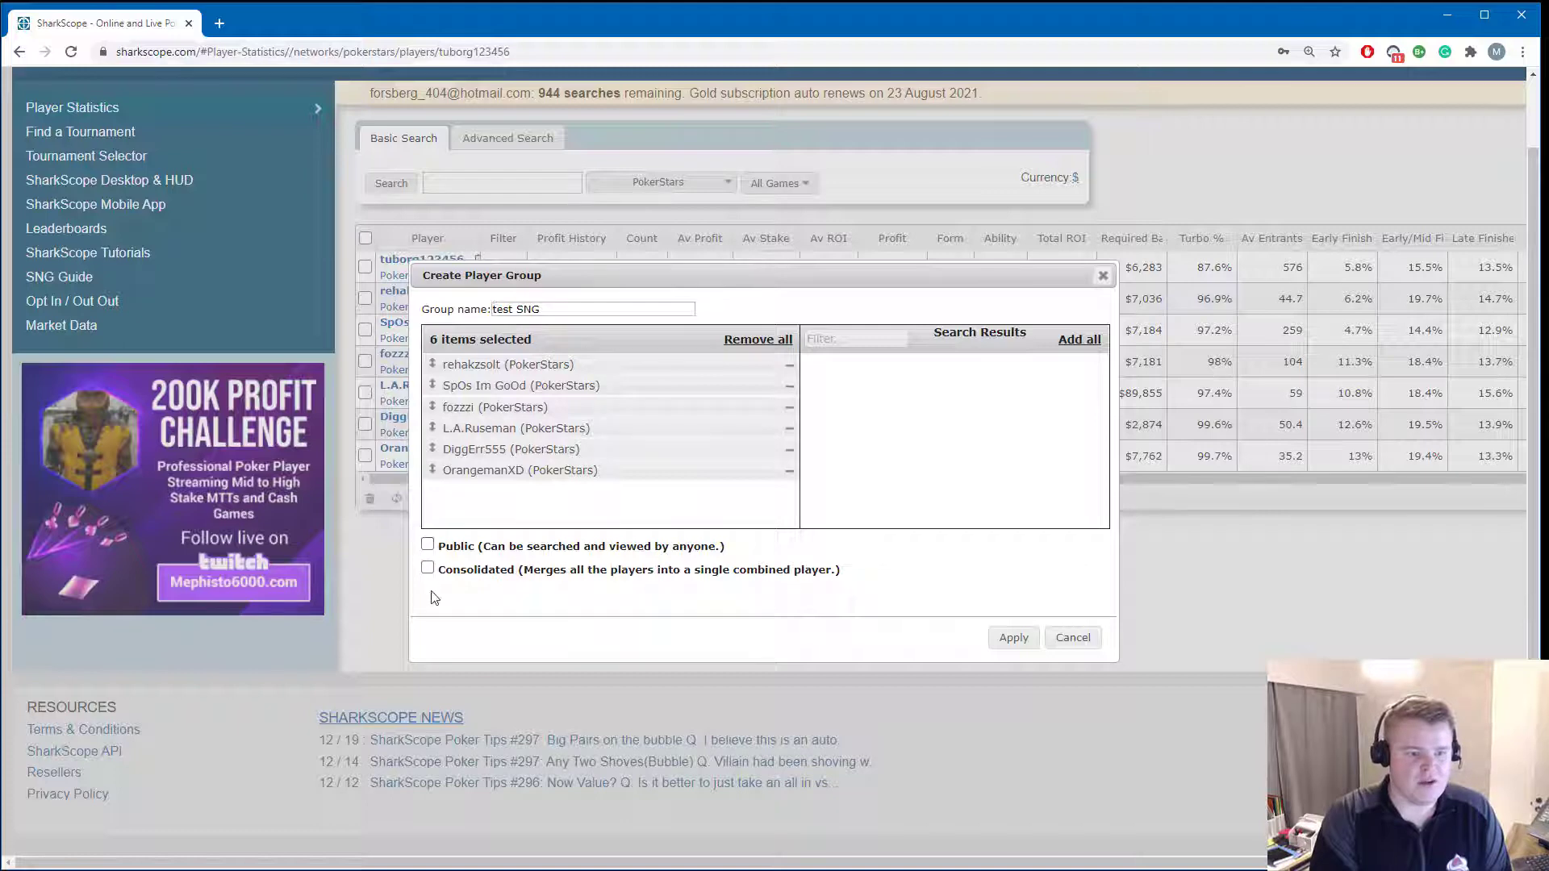
left_click(428, 545)
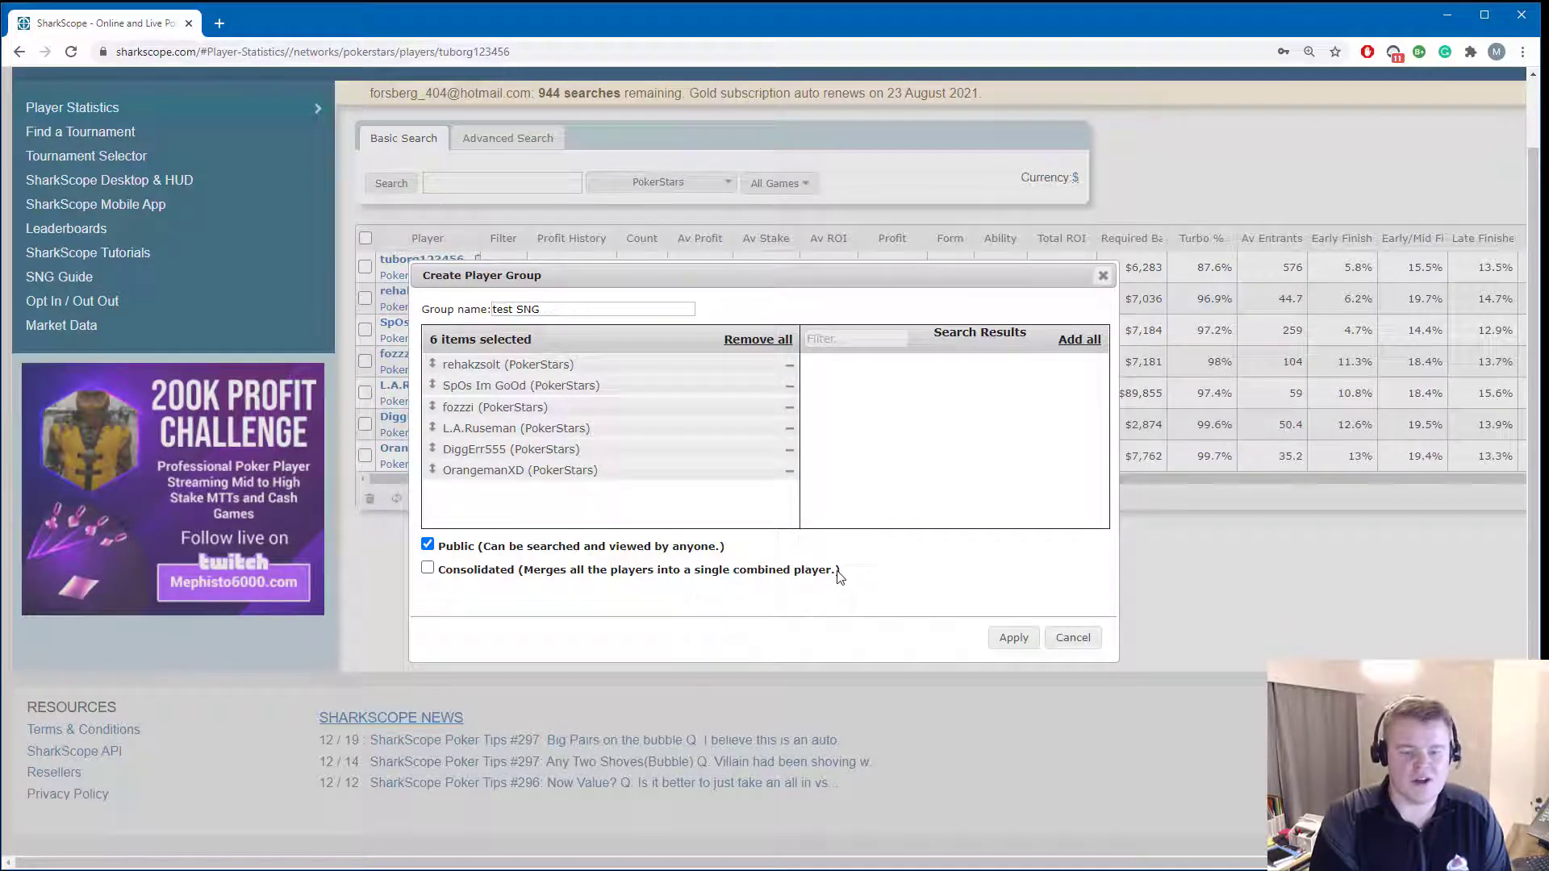
left_click_drag(659, 279, 998, 367)
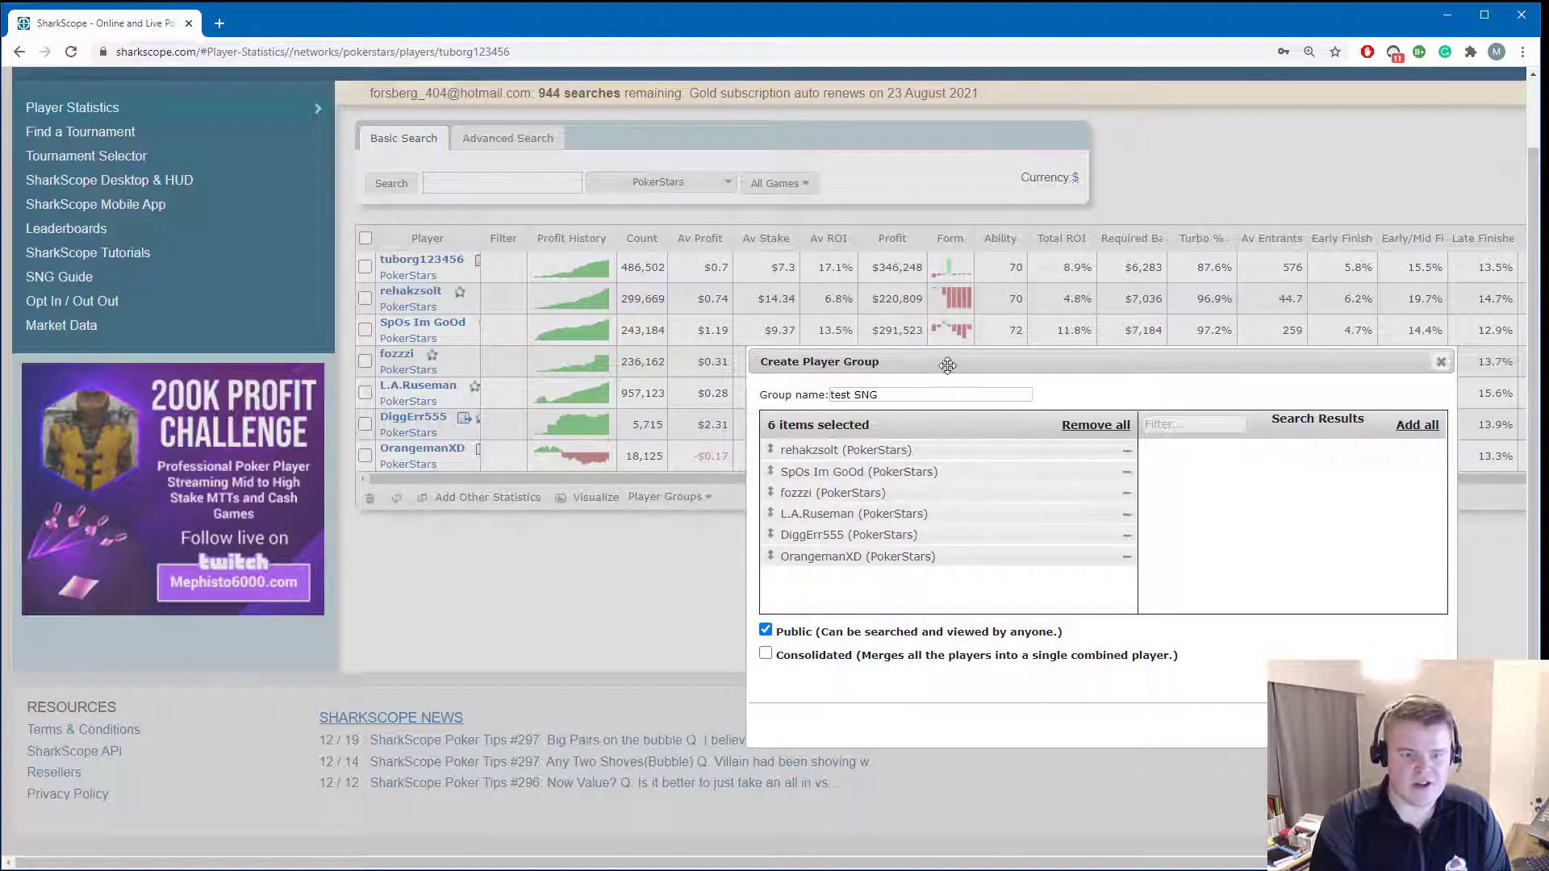
left_click_drag(945, 365, 833, 295)
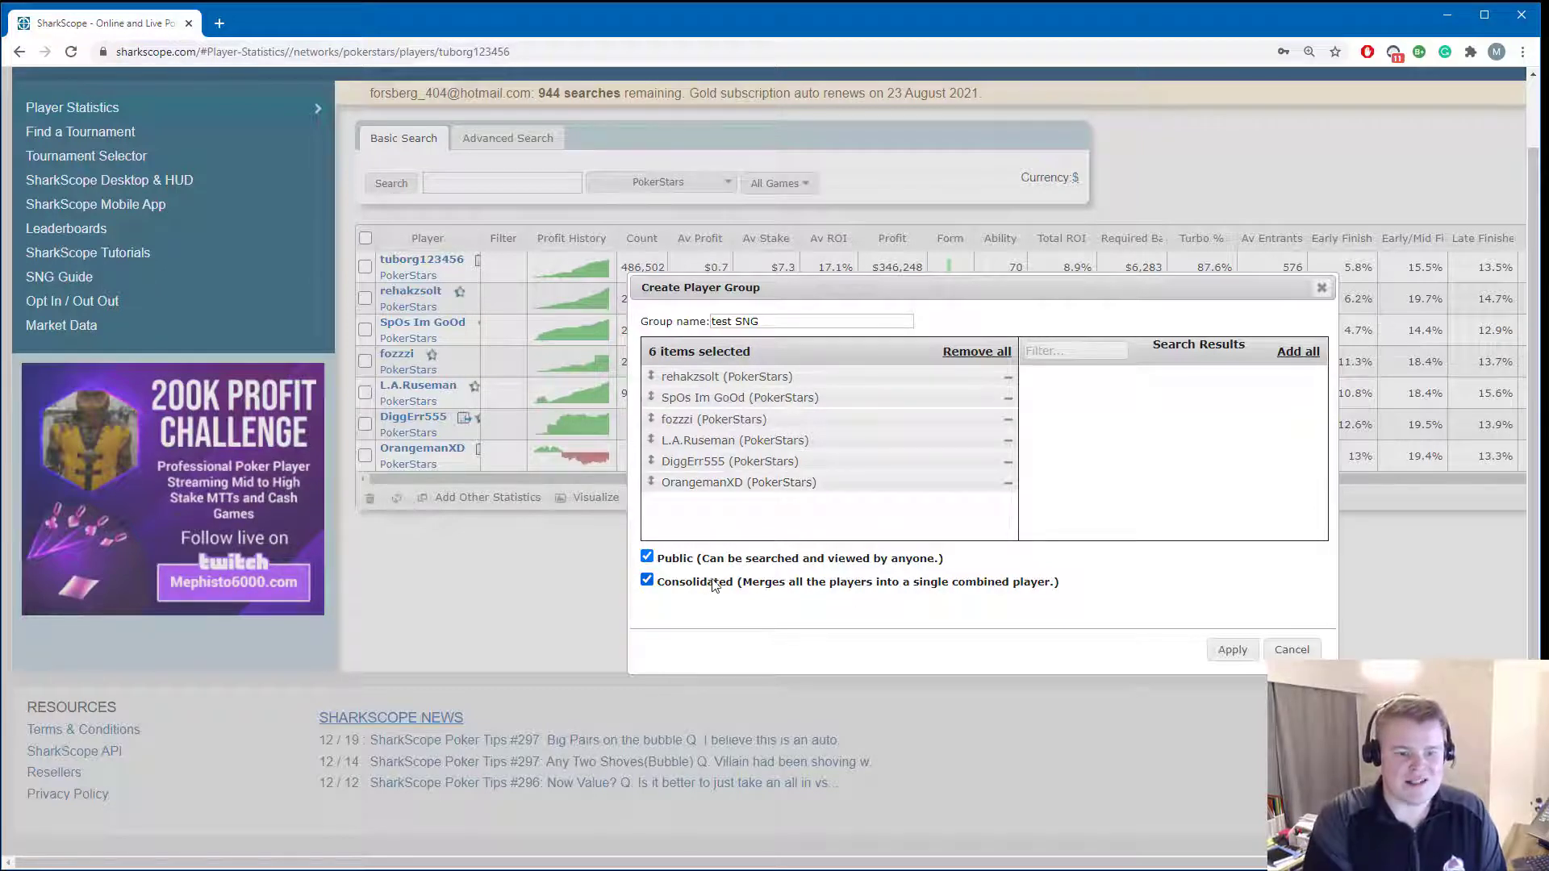
left_click(1220, 658)
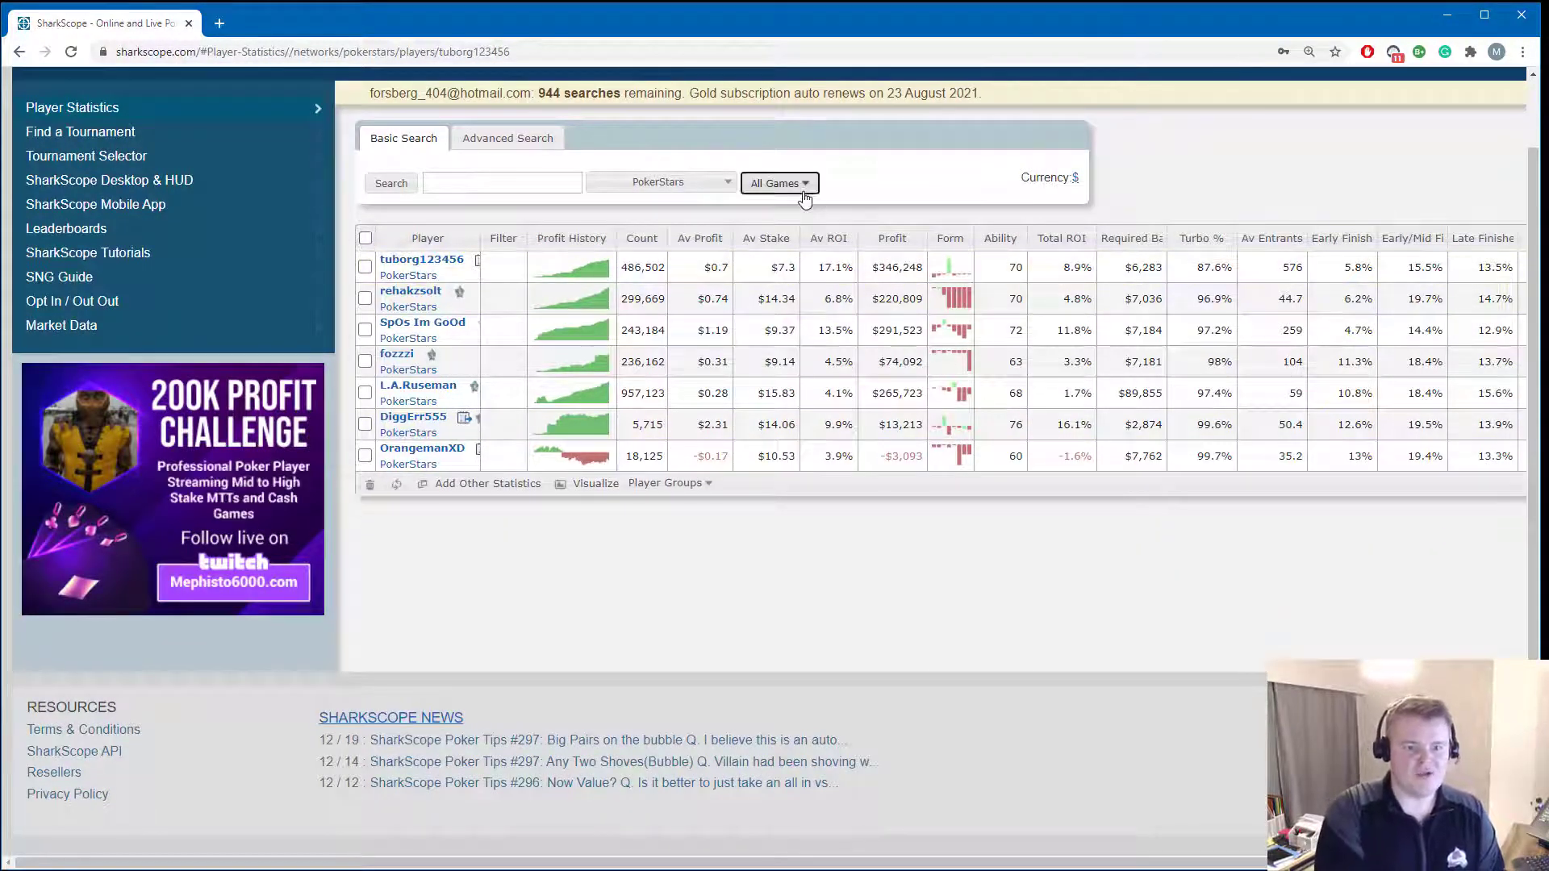
Set the search's game type to Sit & Go and remove all players from the statistics list.
left_click(777, 183)
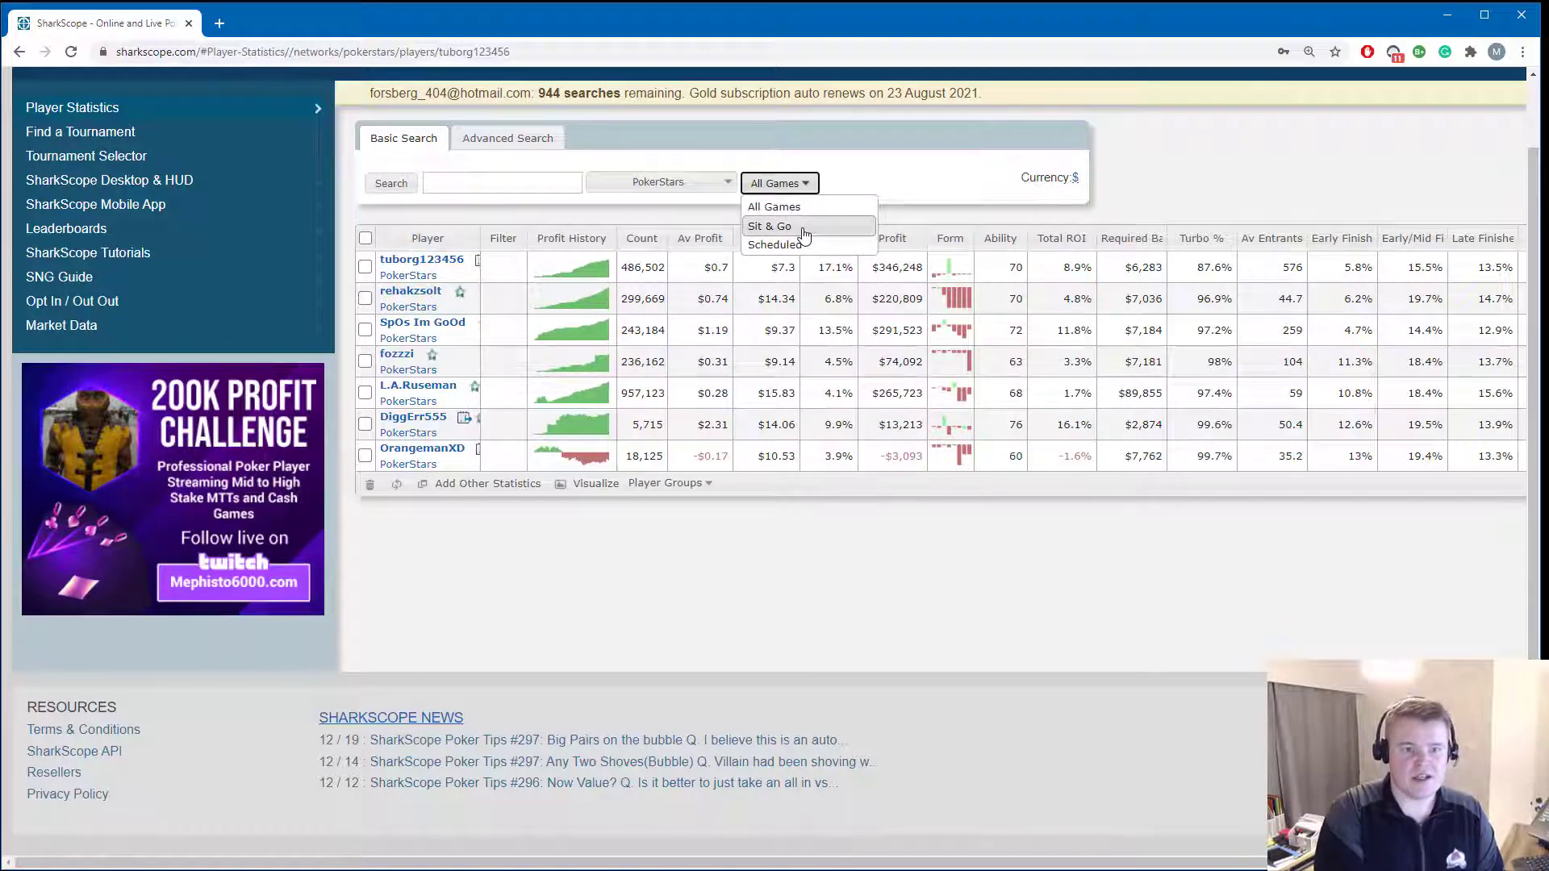
left_click(804, 229)
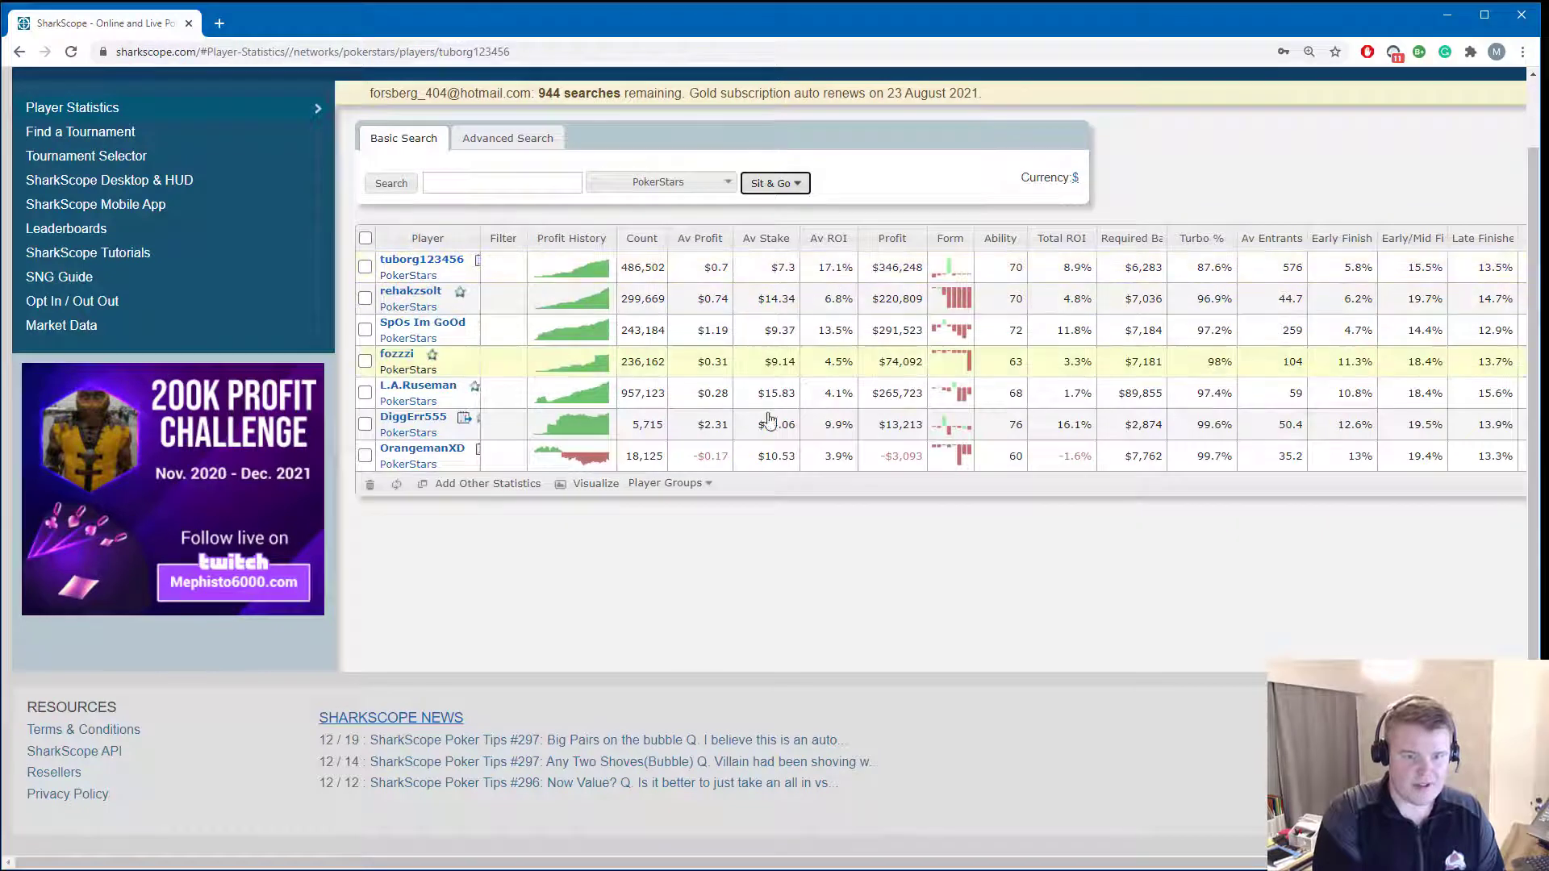
left_click(366, 238)
left_click(369, 497)
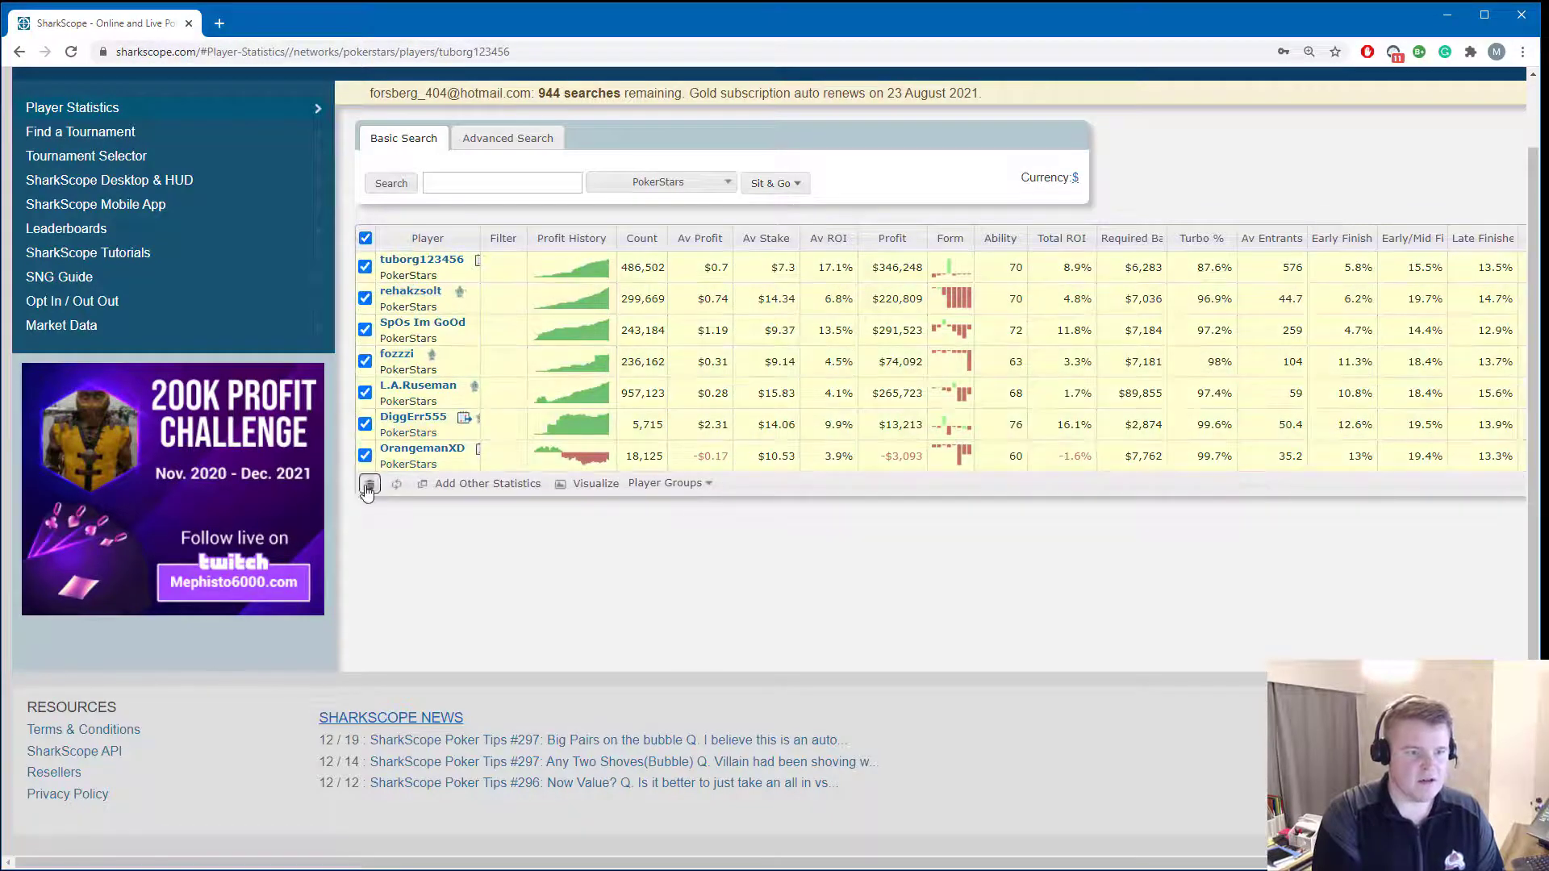
Load the saved "test SNG" player group into the statistics list and open its profit history graph.
left_click(565, 266)
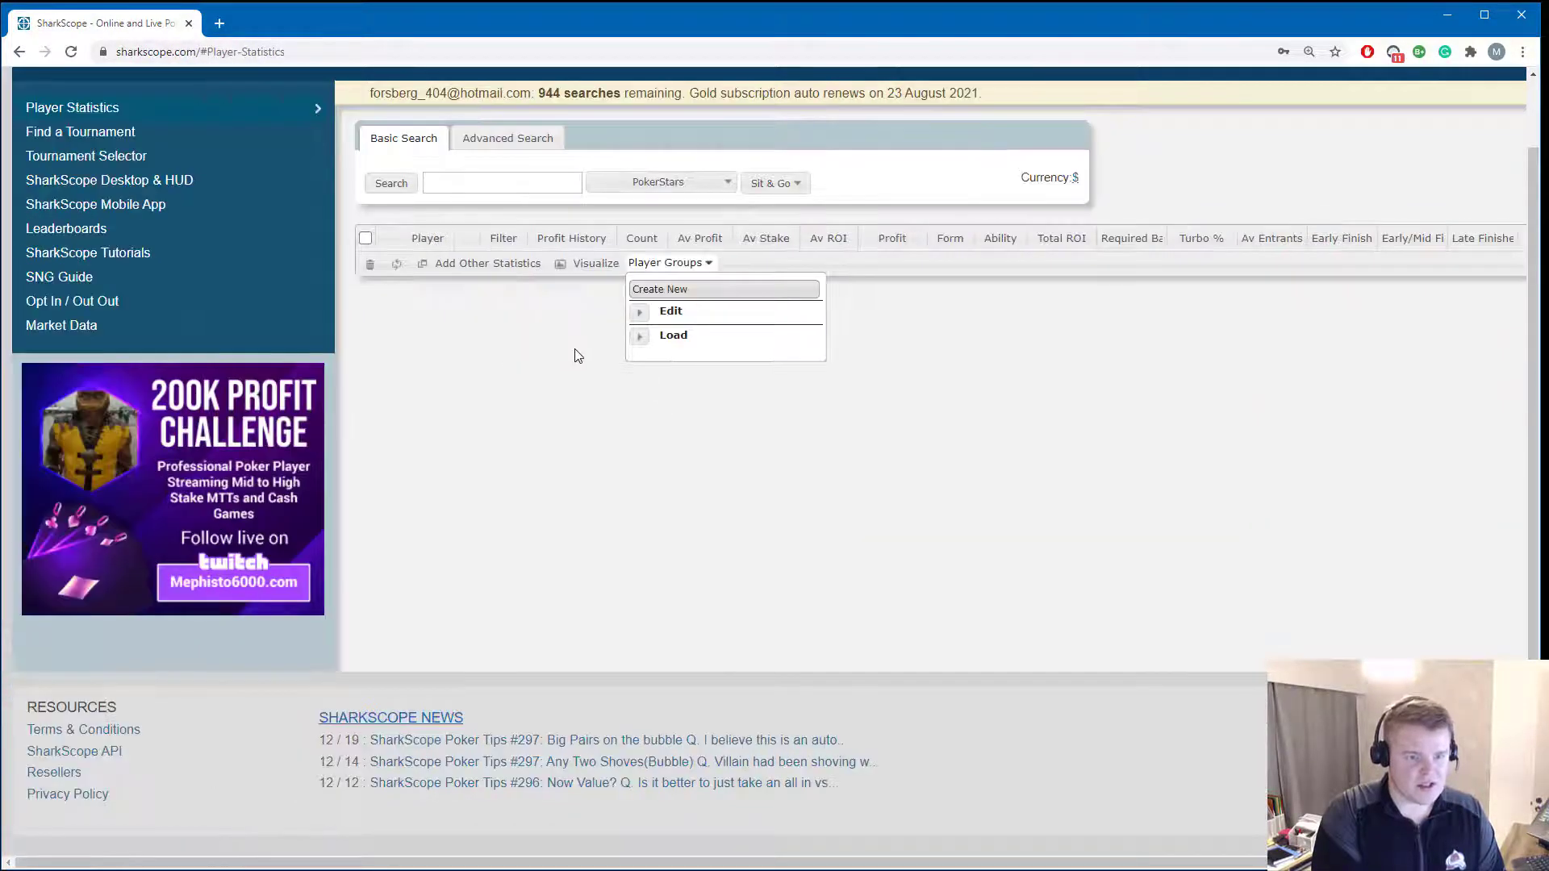
left_click(640, 335)
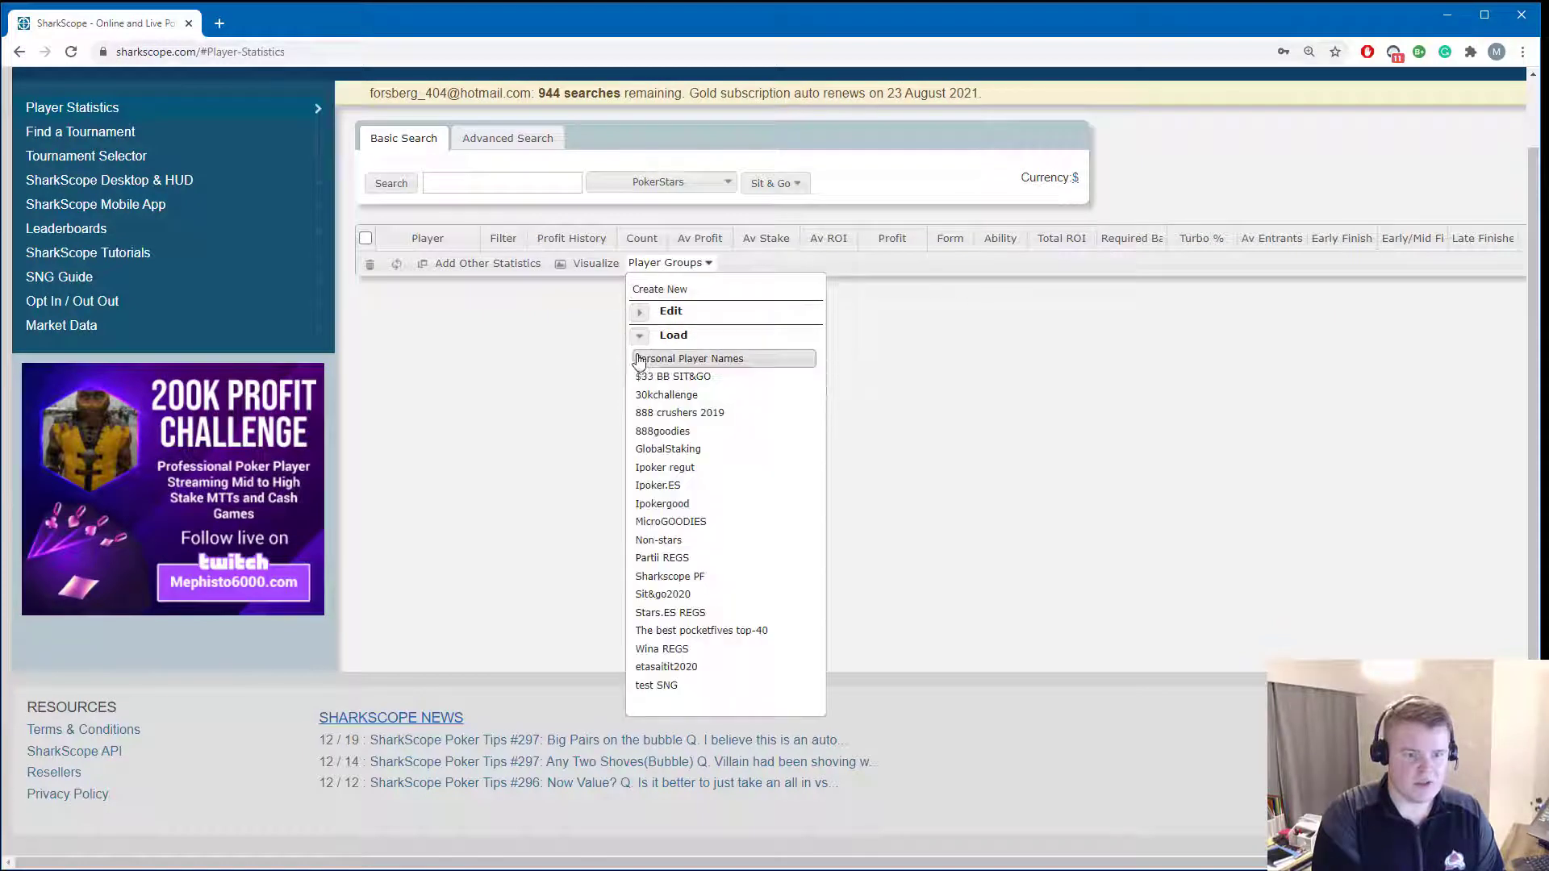
left_click(674, 687)
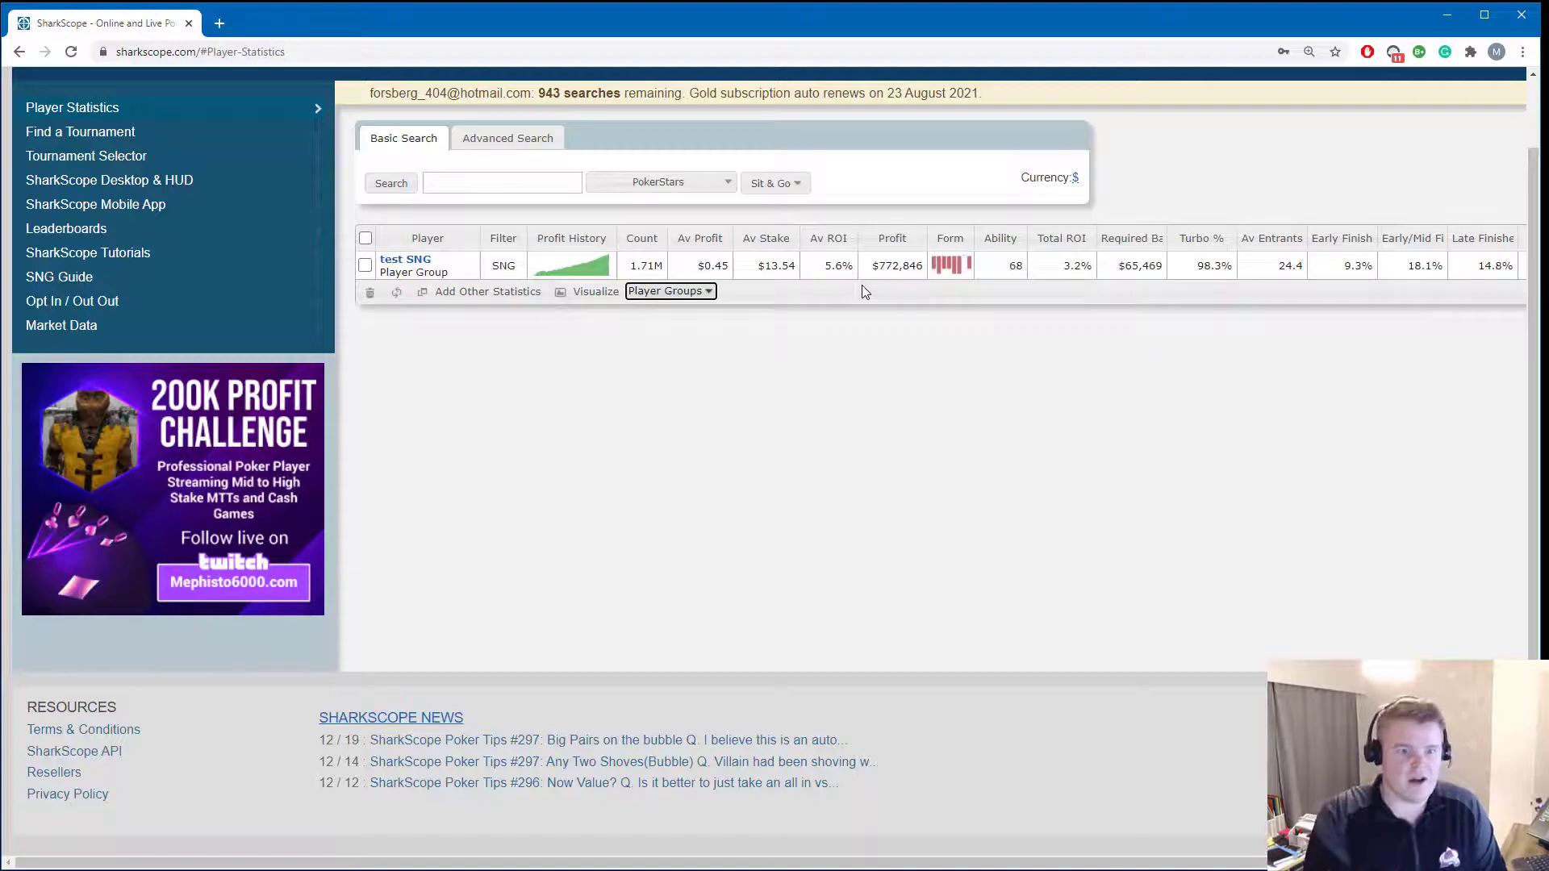
left_click(405, 259)
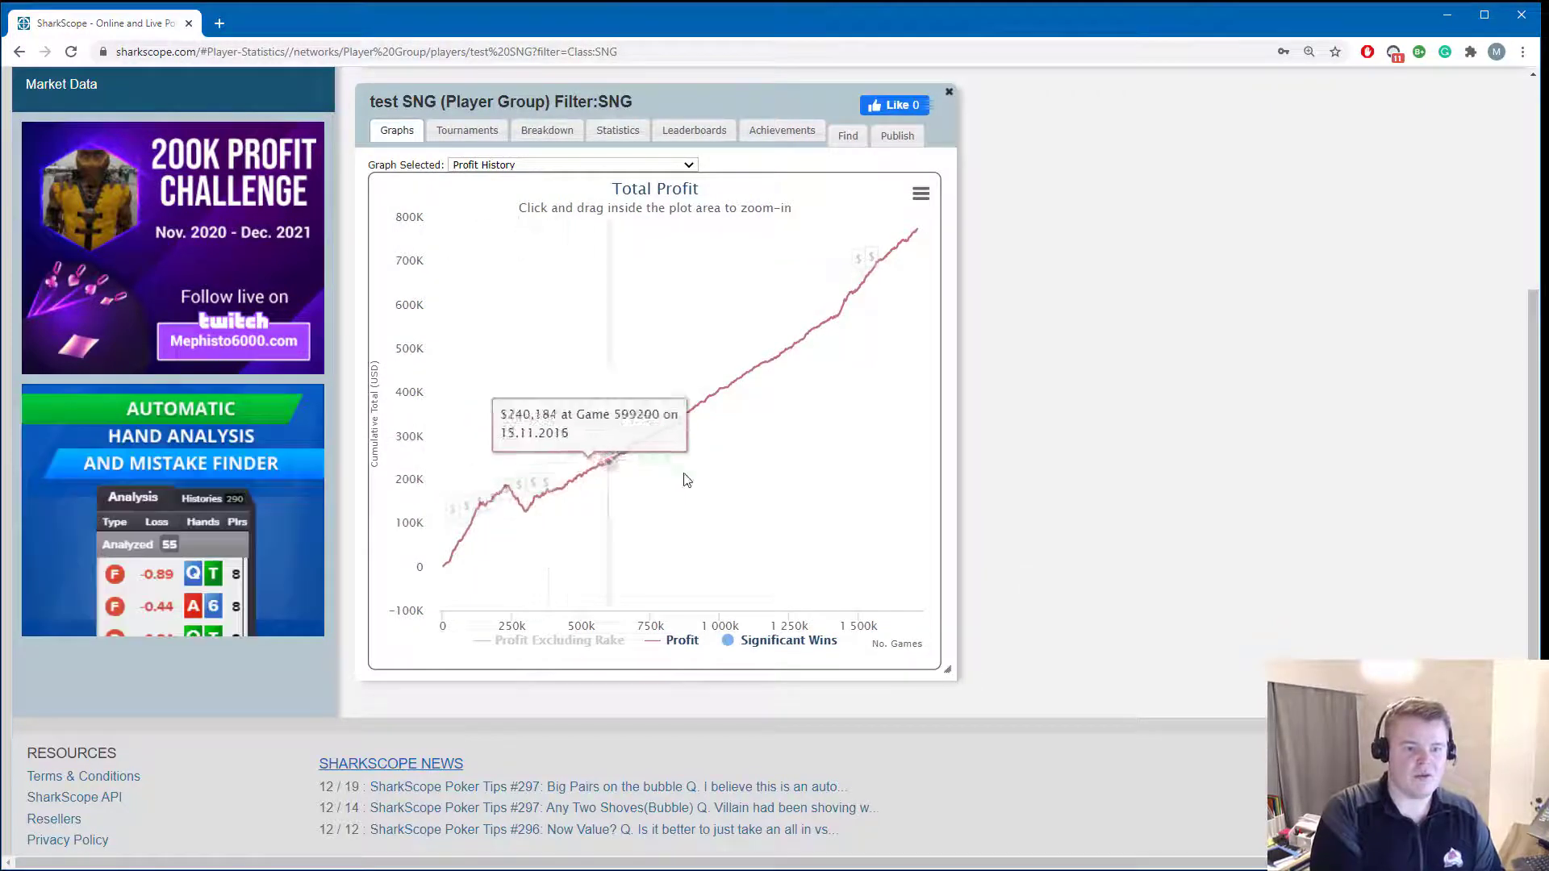
scroll(957, 328, "up", 3)
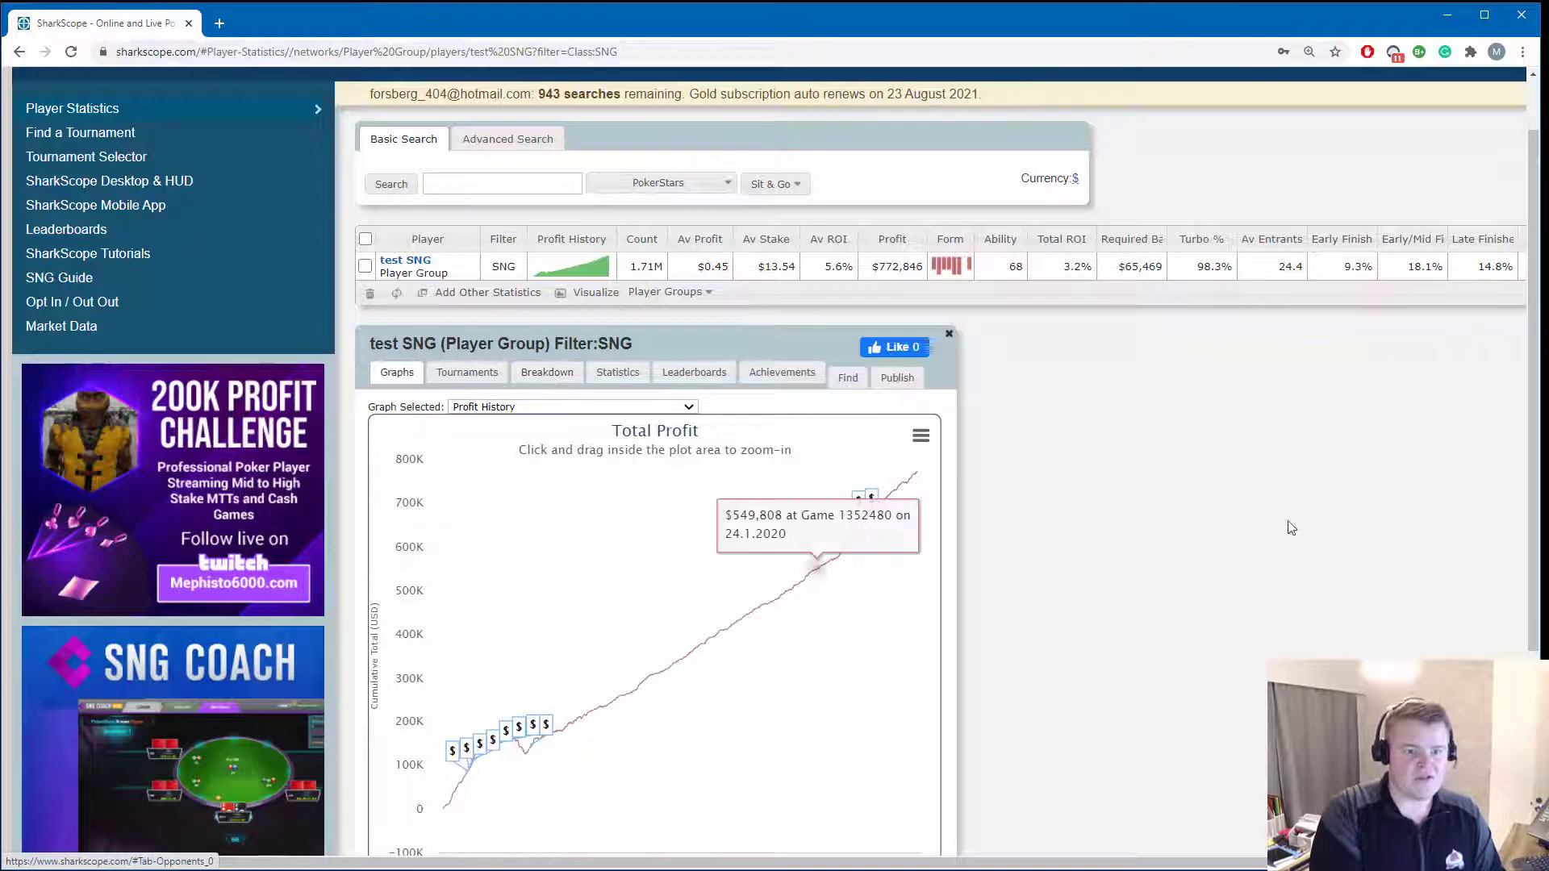
Switch the group's graph to Winning/Losing Days and inspect the winning, break-even and losing segments.
scroll(1162, 505, "down", 1)
left_click(599, 326)
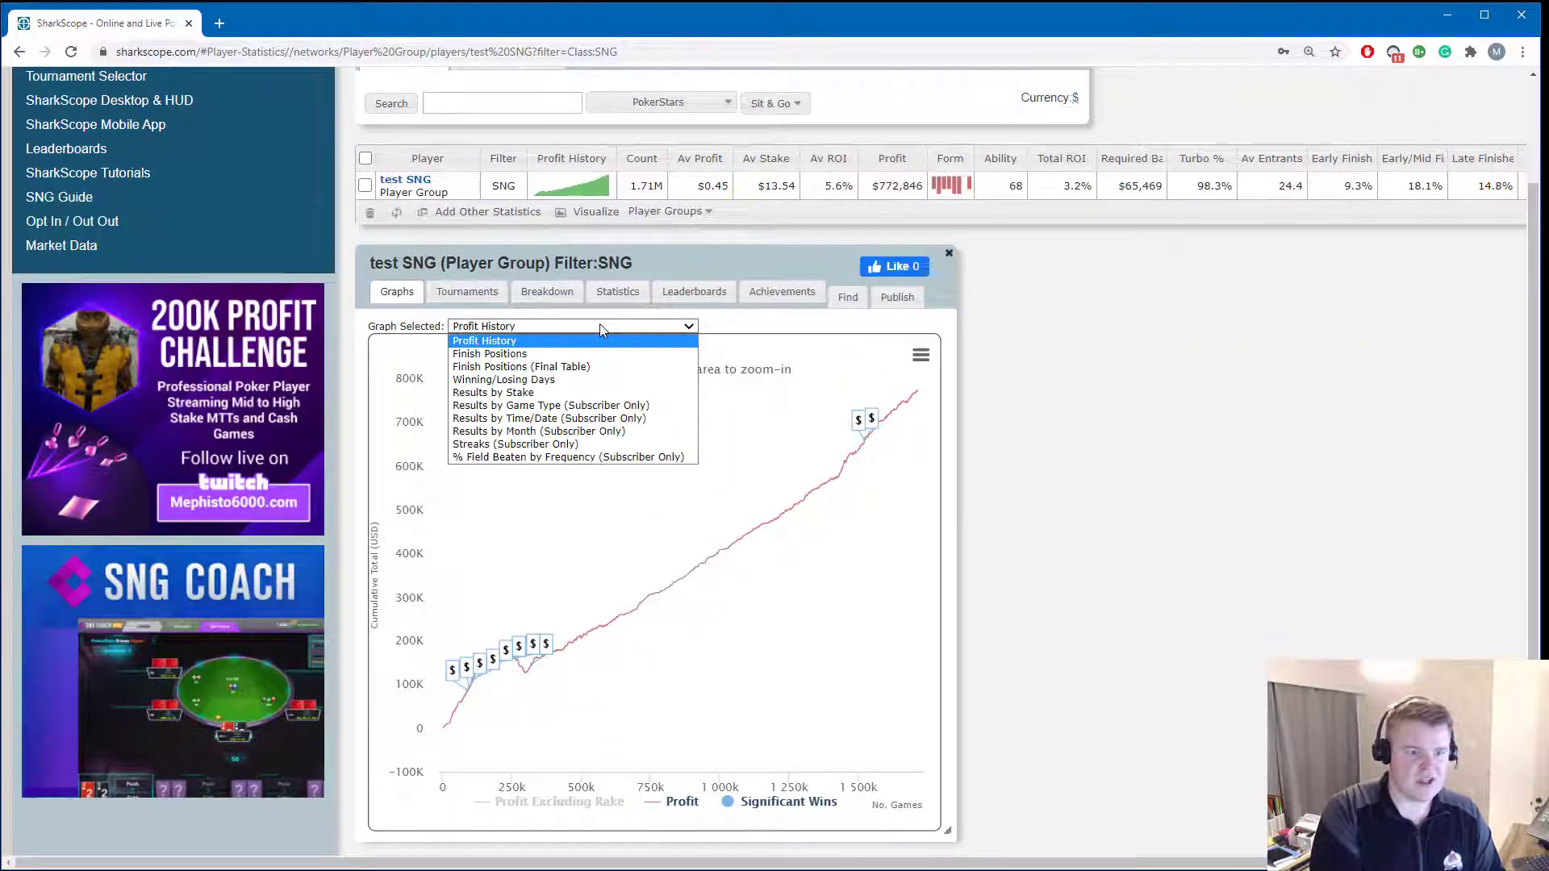
left_click(593, 381)
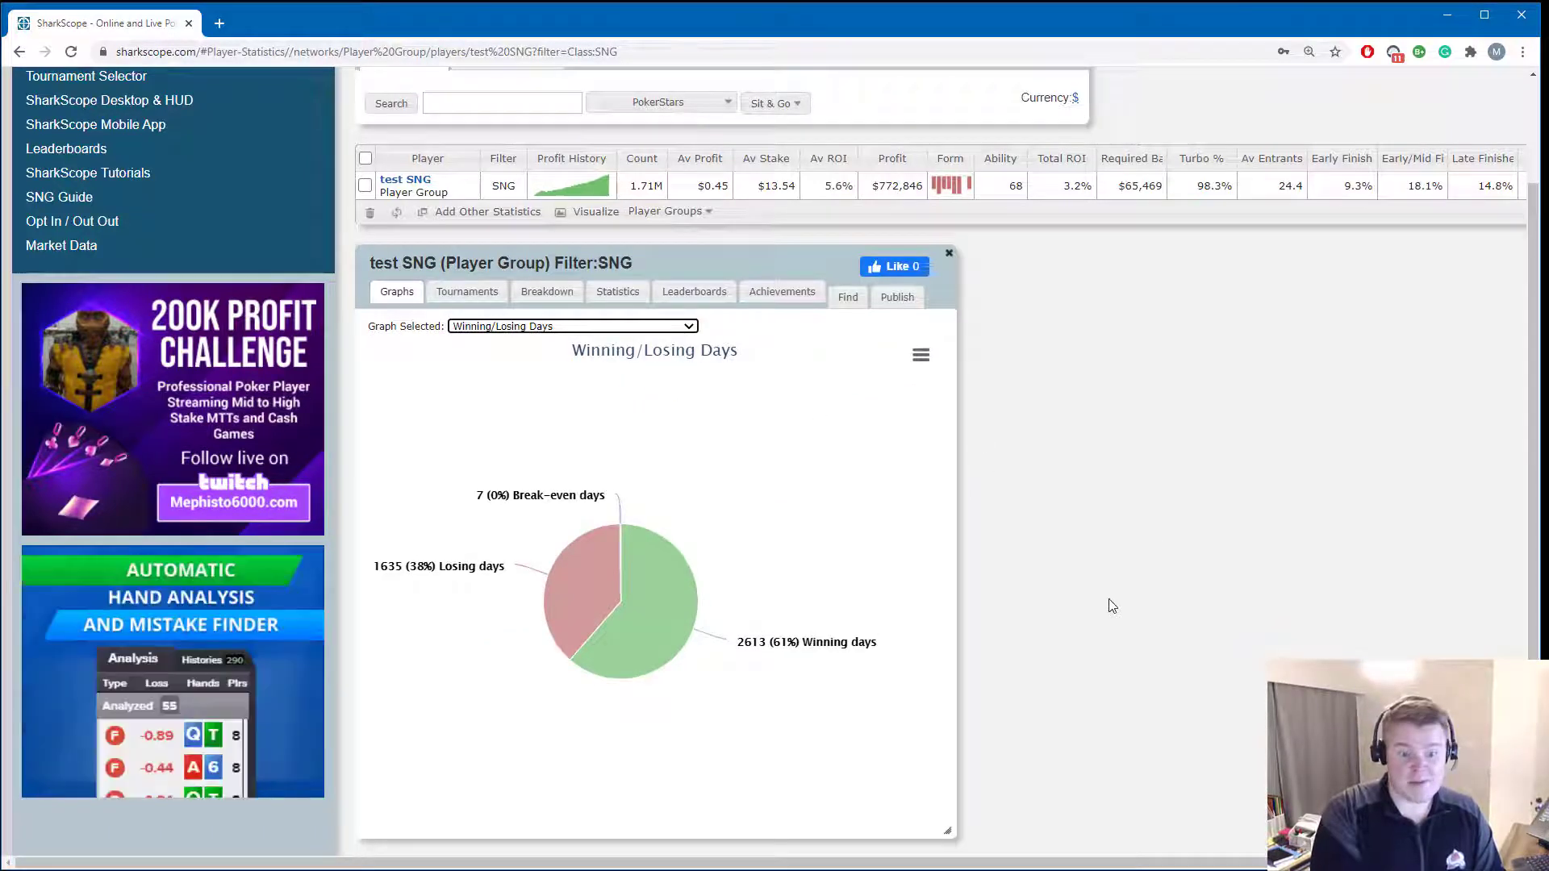
mouse_move(682, 646)
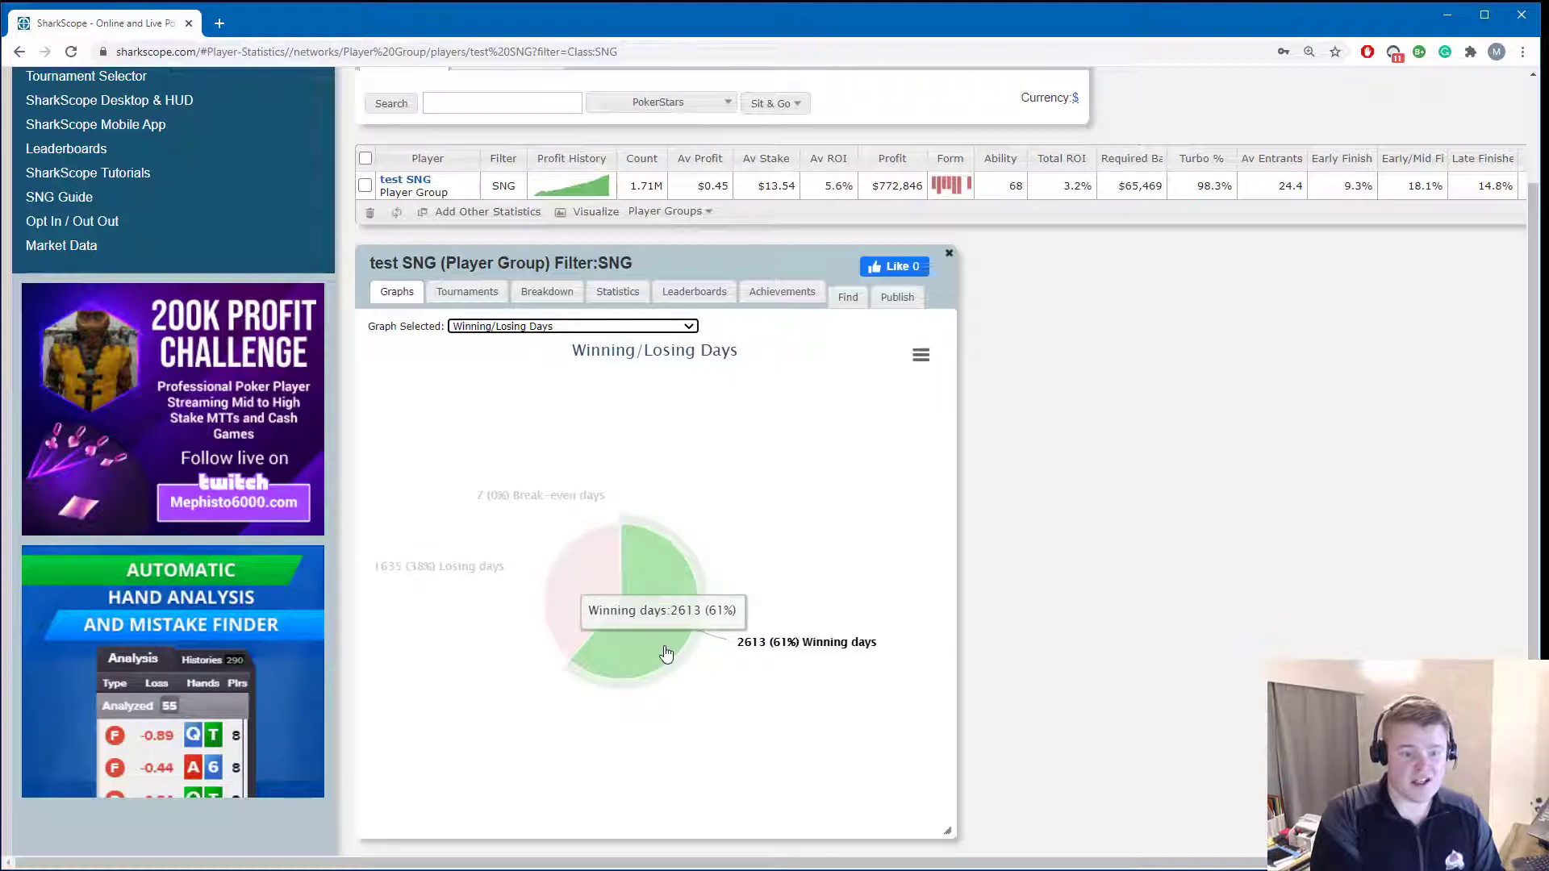
mouse_move(501, 498)
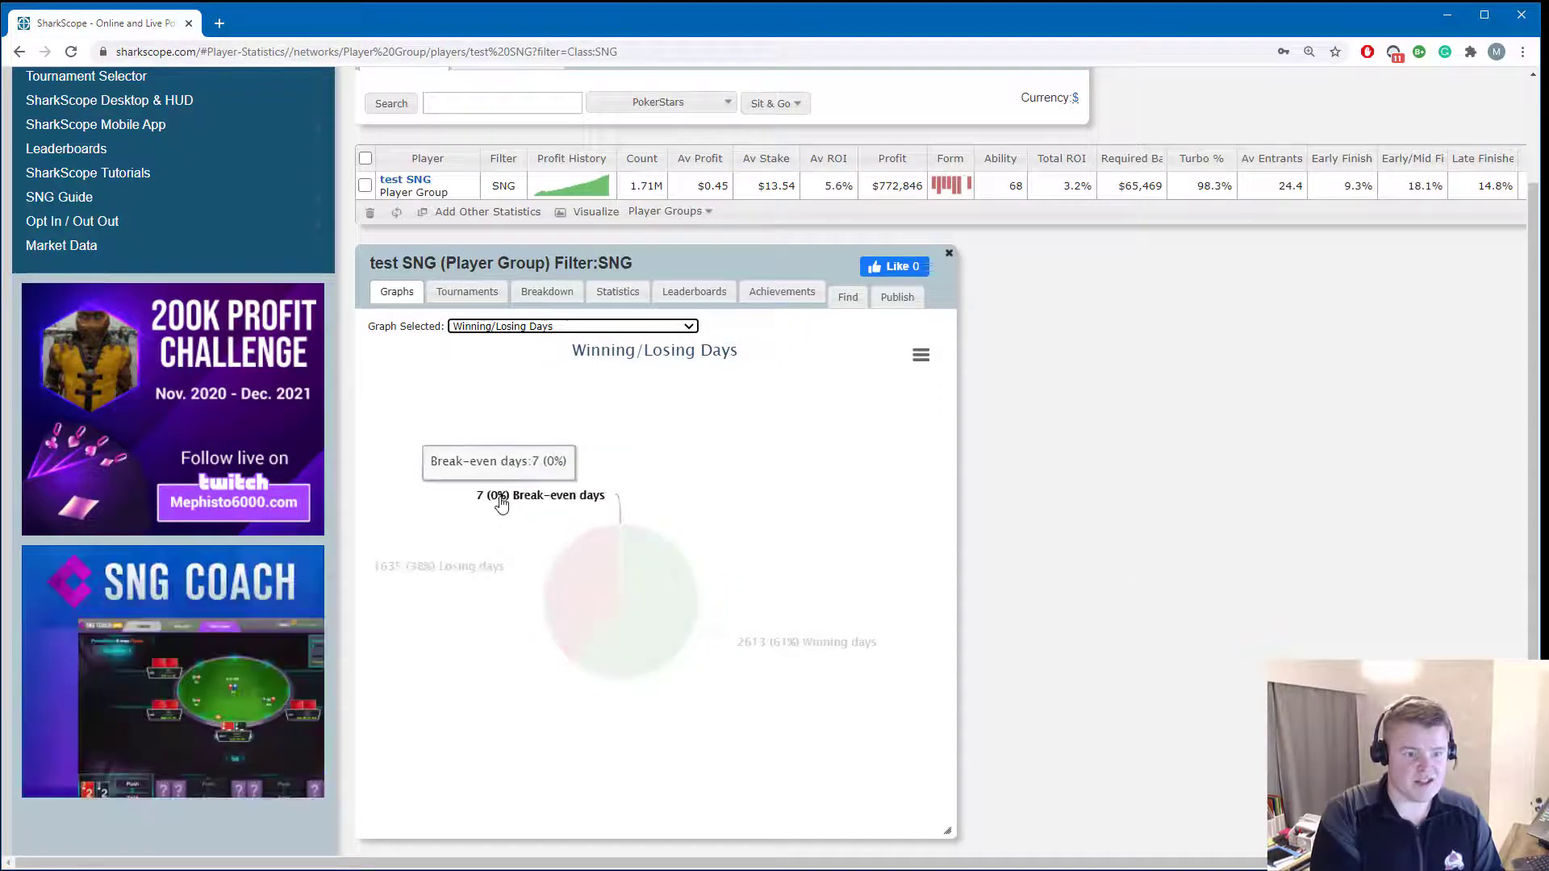
mouse_move(418, 579)
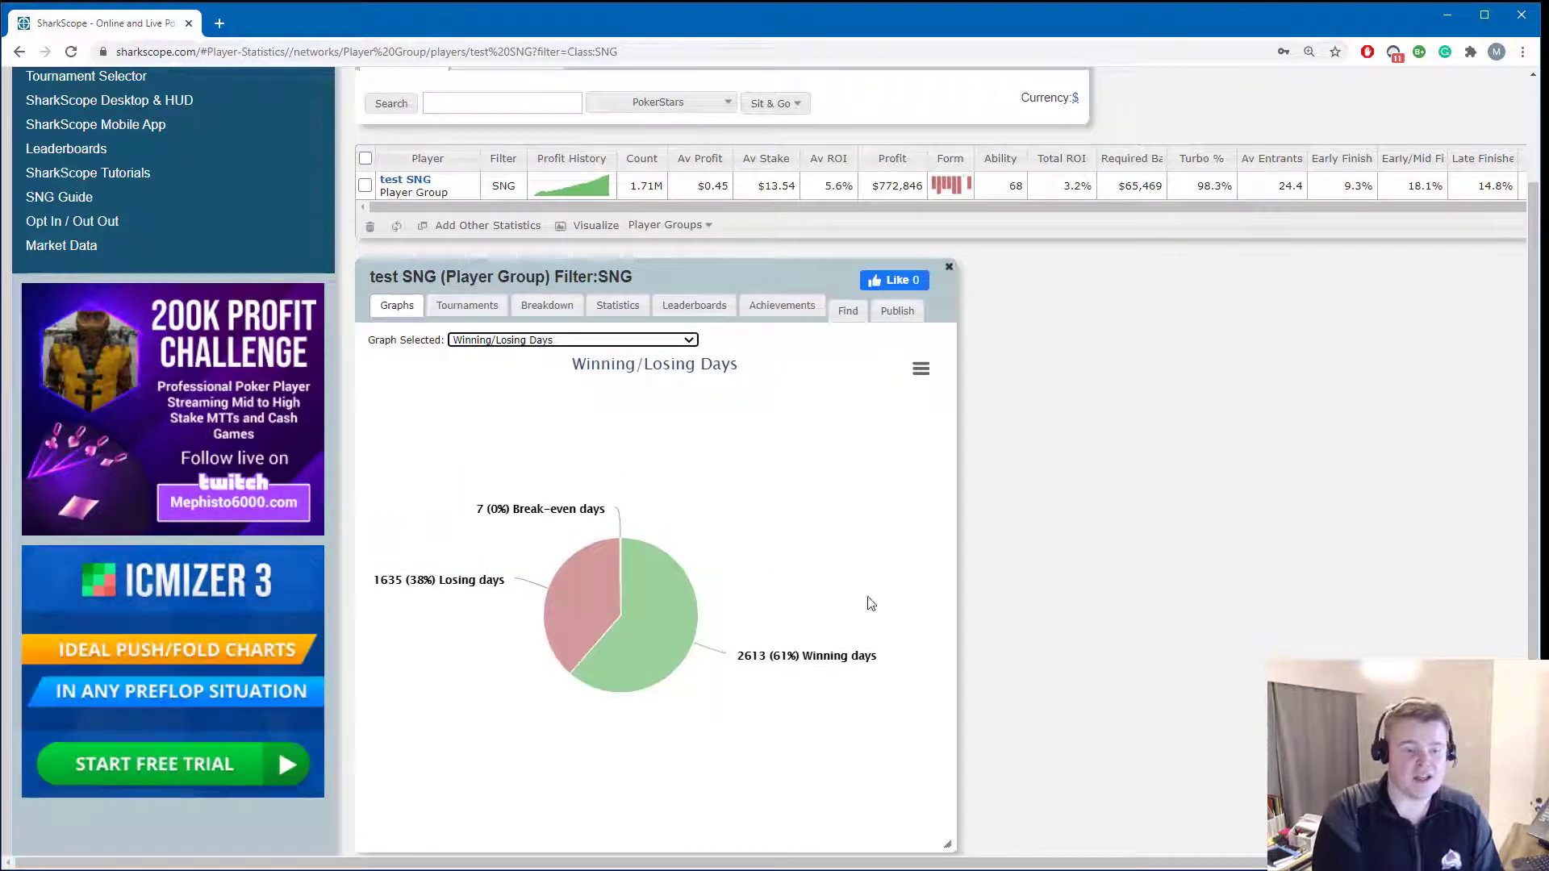
mouse_move(564, 613)
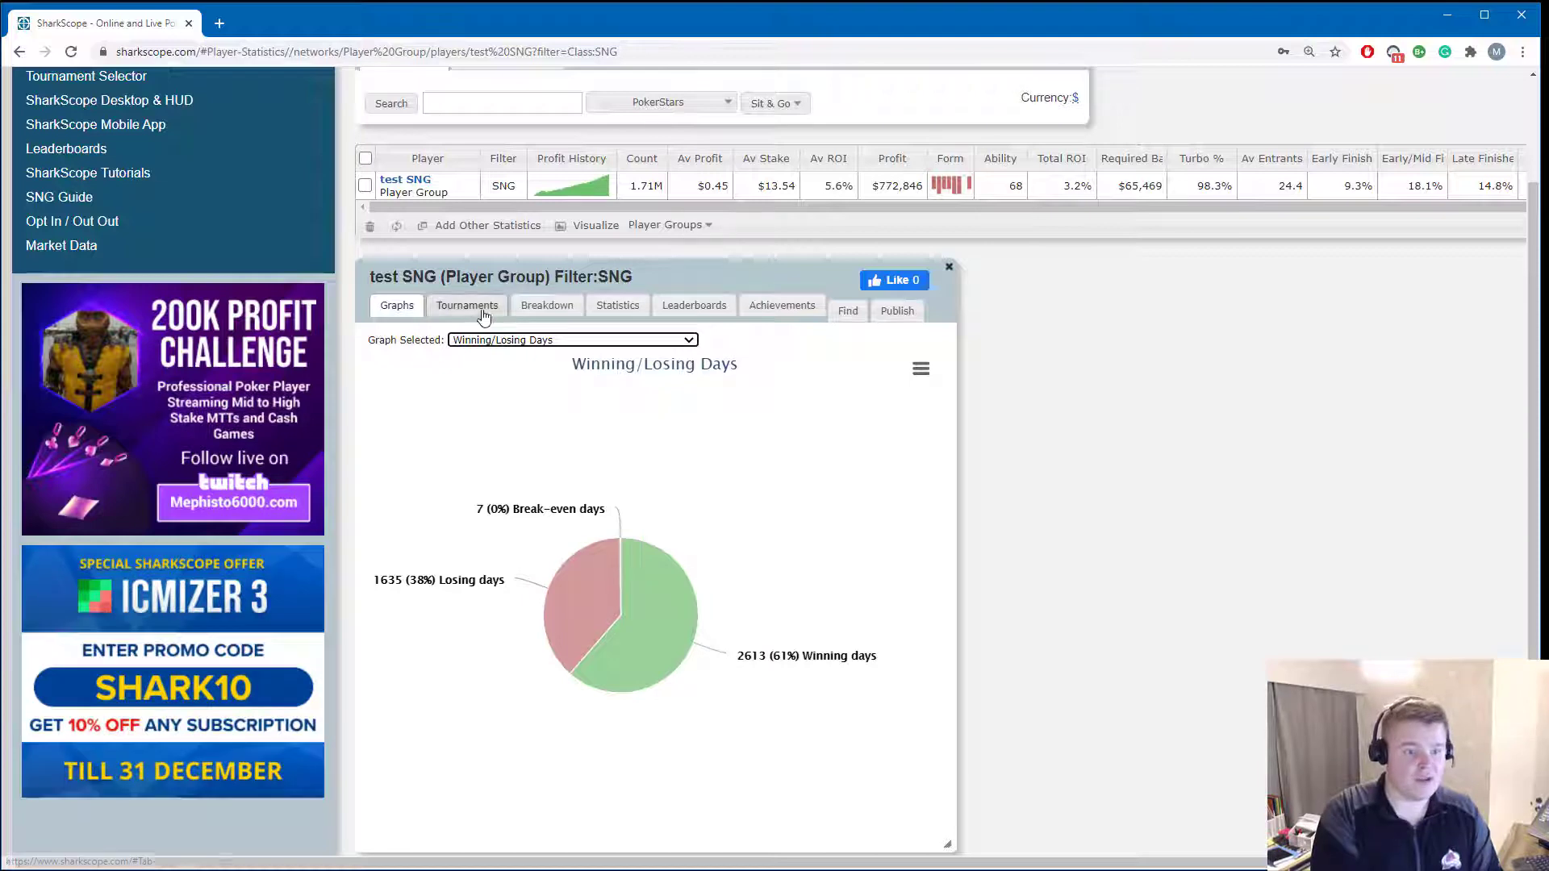
Open the group's breakdown of favourite games and review the count, profit and average profit by game type.
left_click(521, 313)
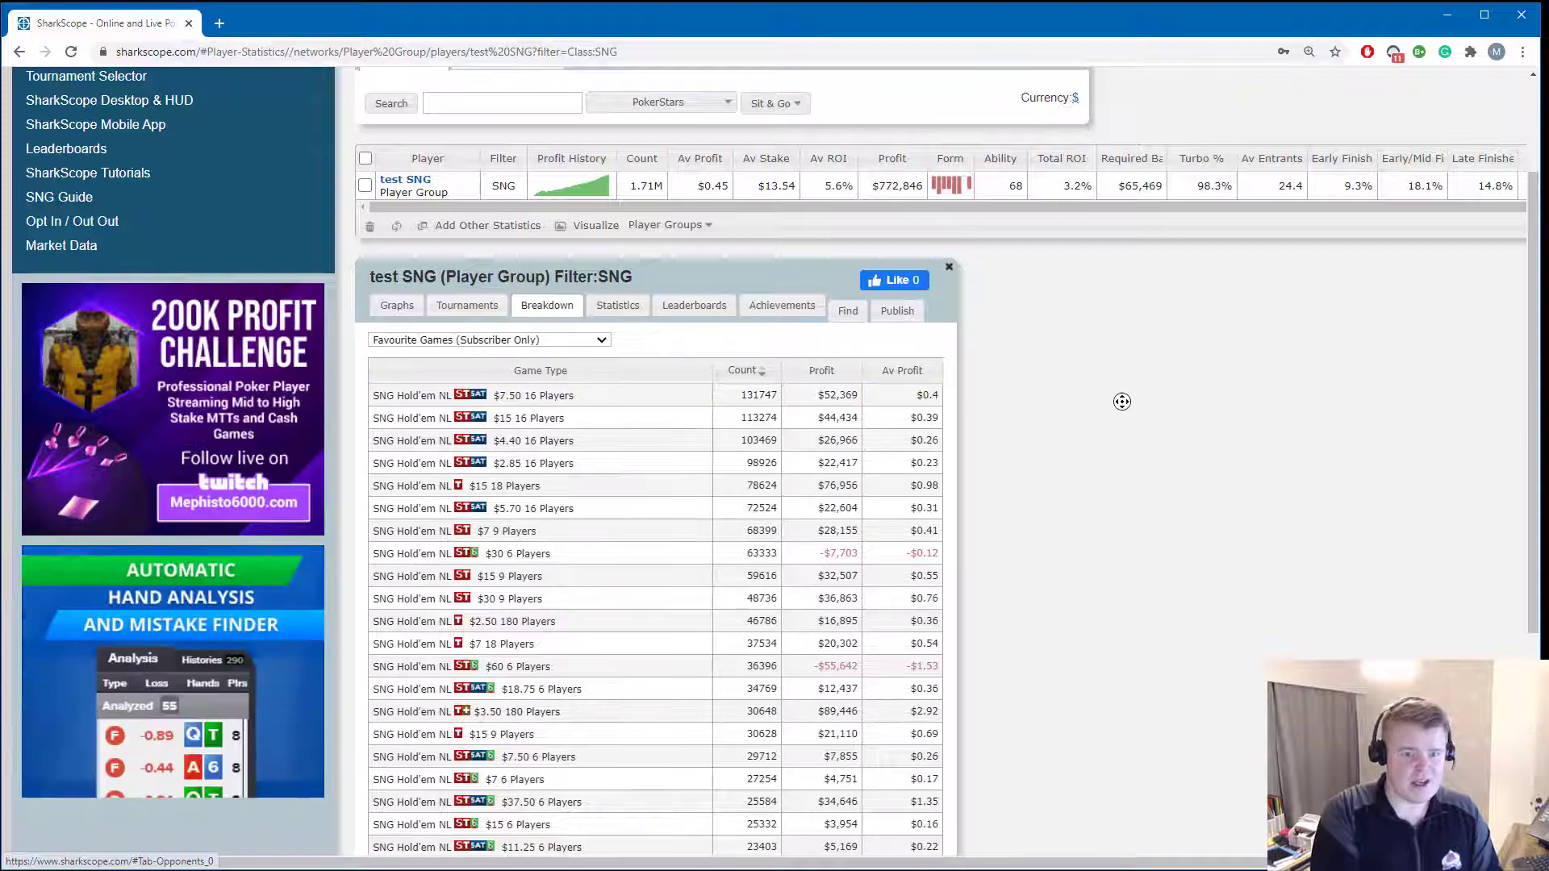
scroll(1109, 411, "down", 2)
scroll(968, 435, "up", 1)
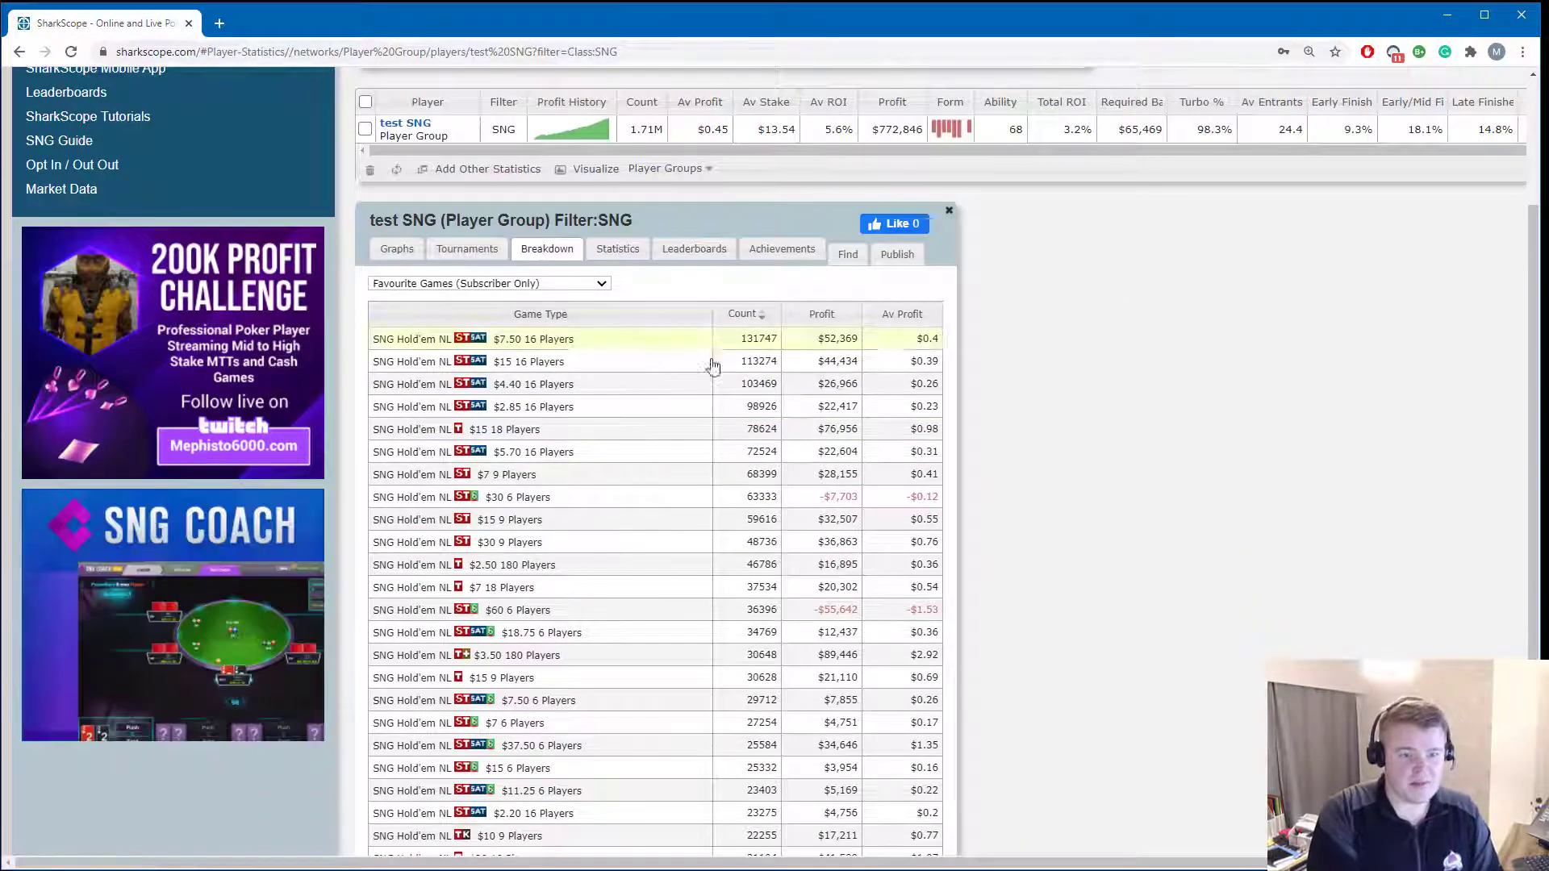
scroll(758, 435, "down", 2)
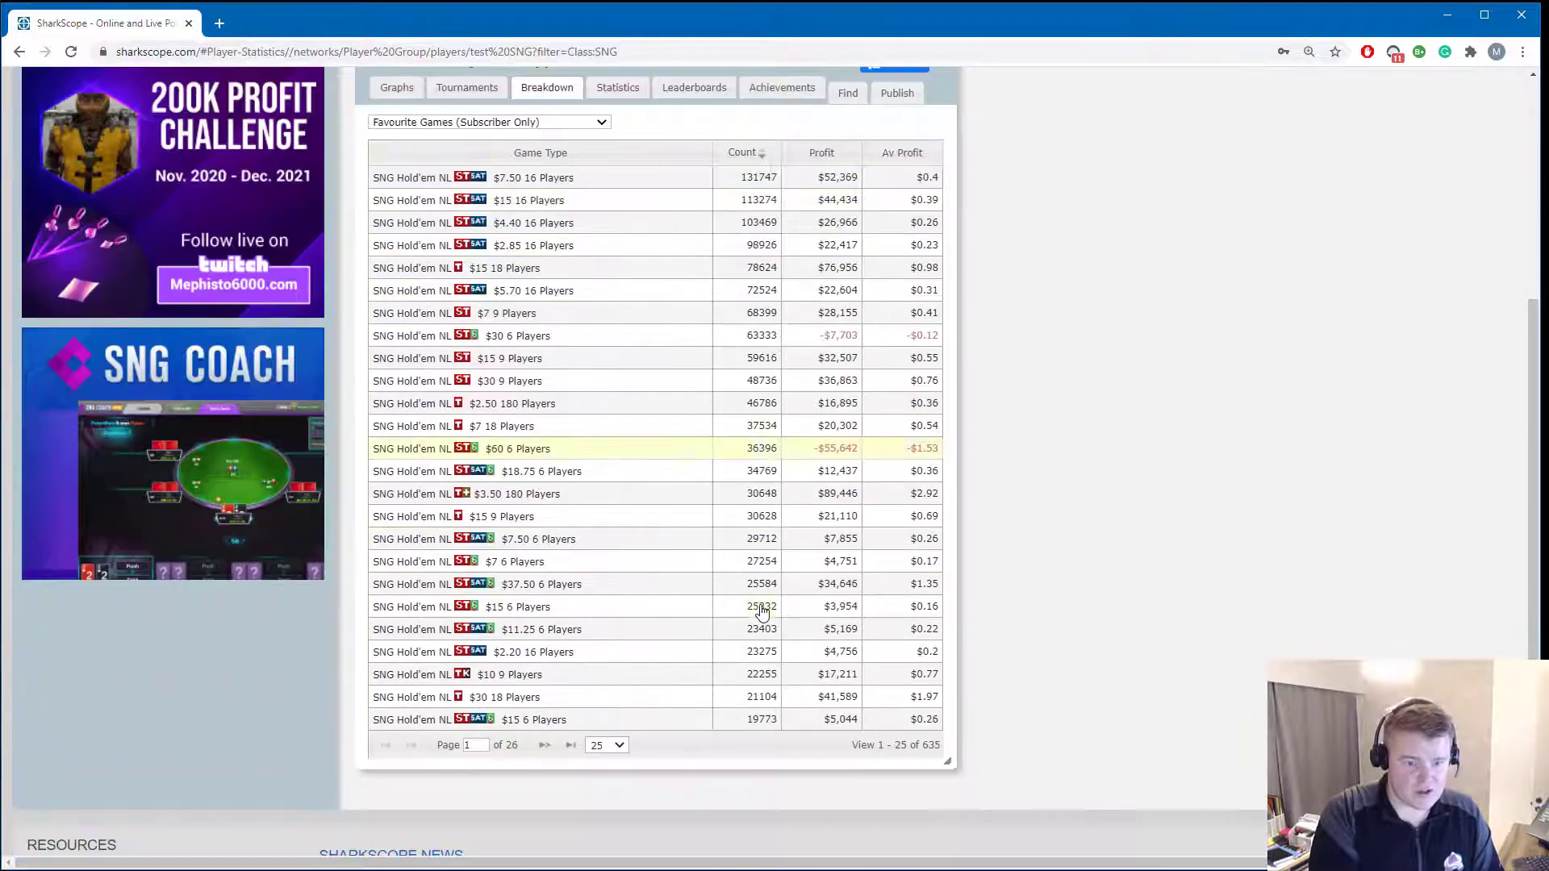
scroll(758, 613, "up", 5)
scroll(1021, 452, "down", 1)
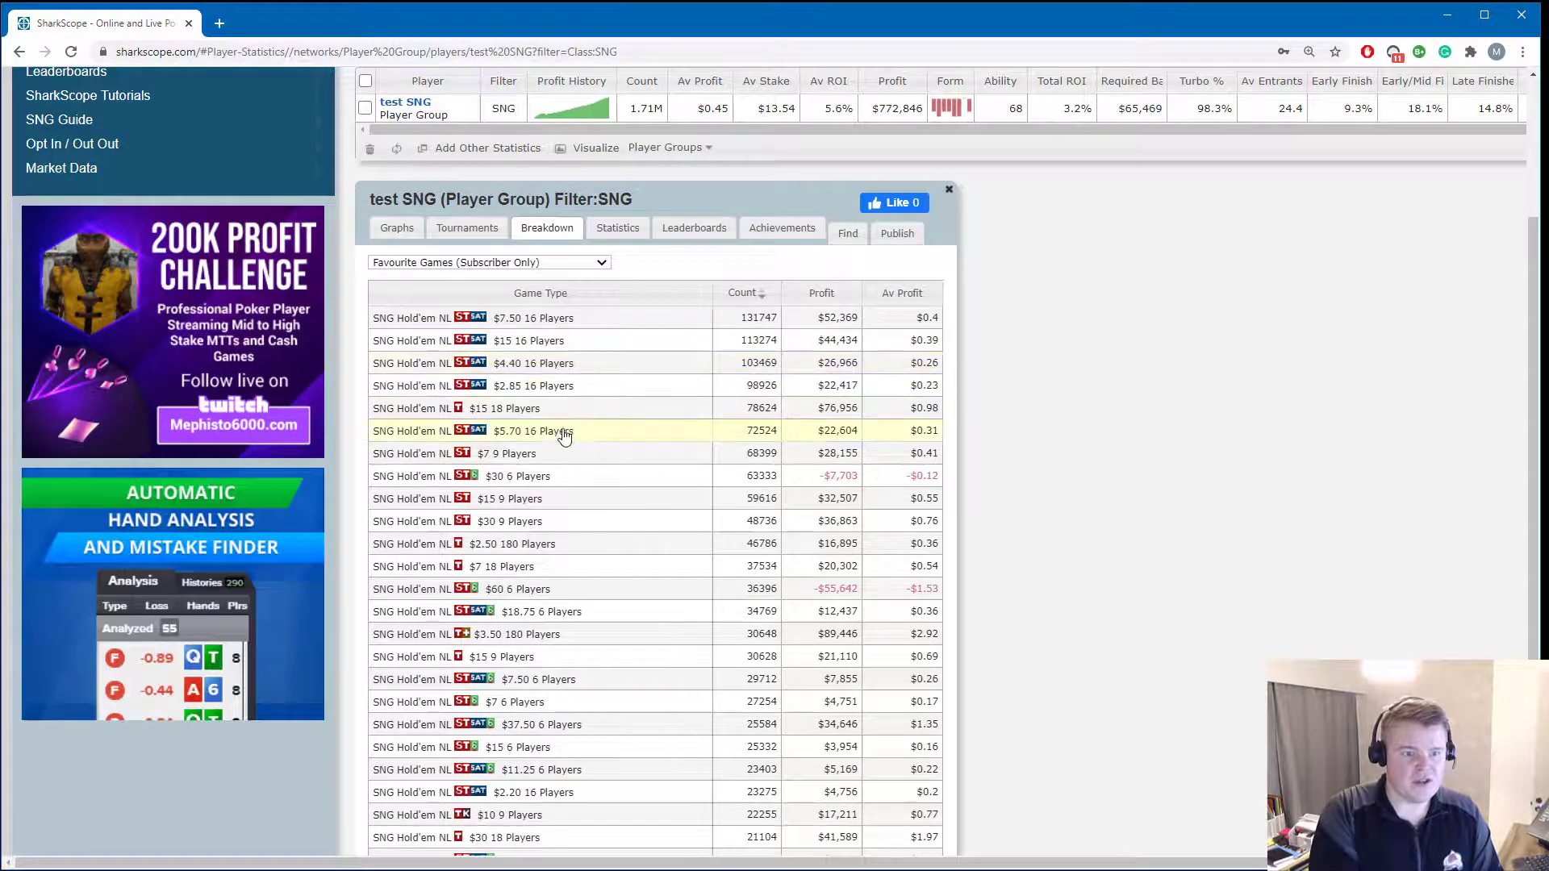
Add the group's $7.50 16-player game results to the statistics list and open their profit history graph.
left_click(555, 321)
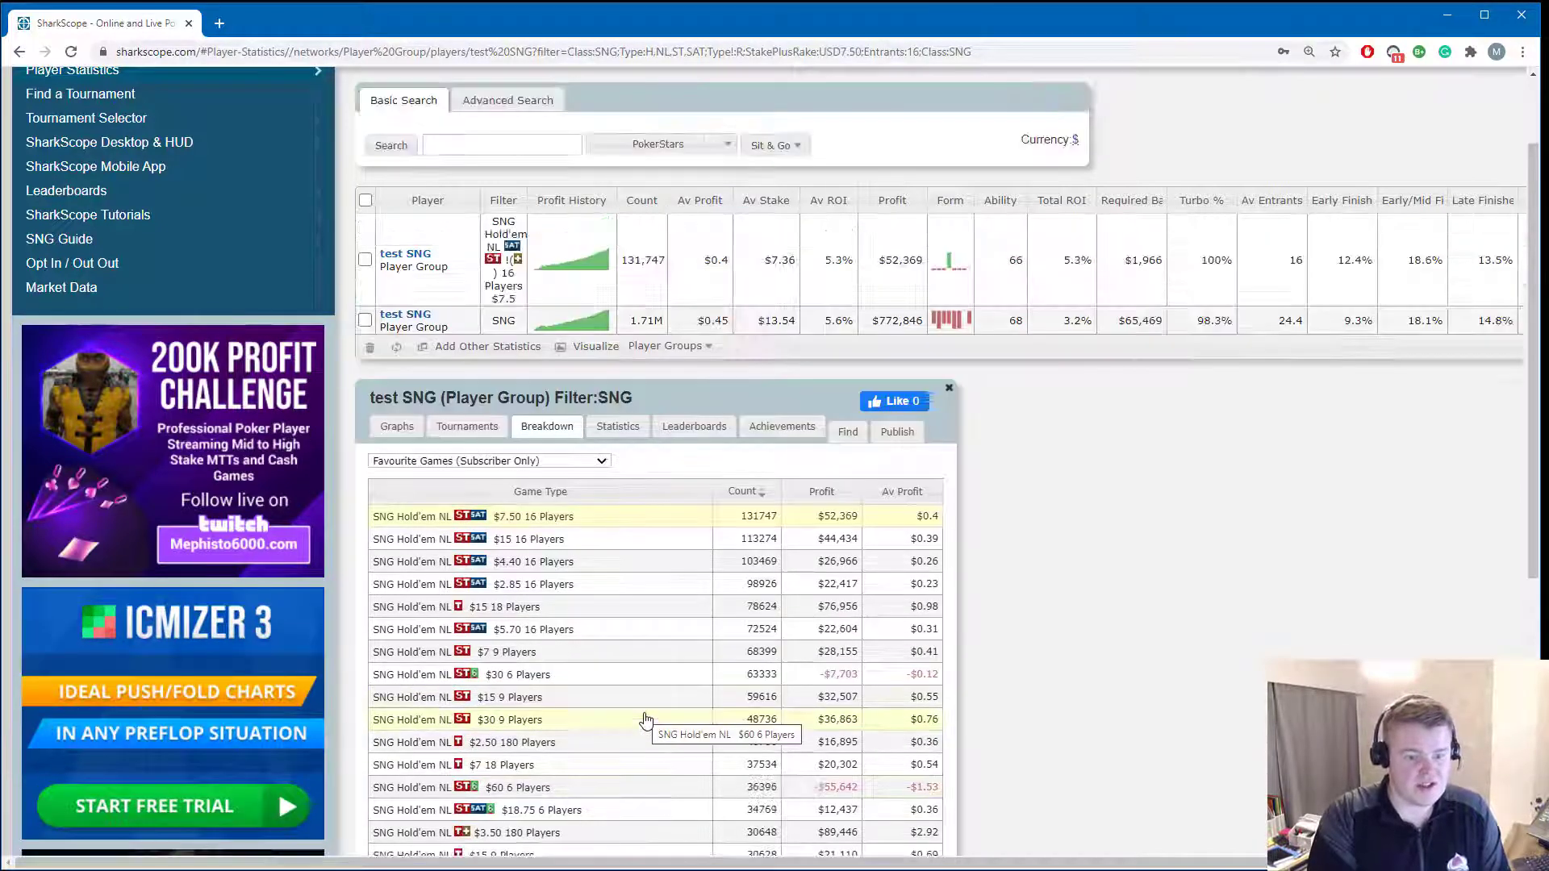
scroll(1165, 645, "down", 3)
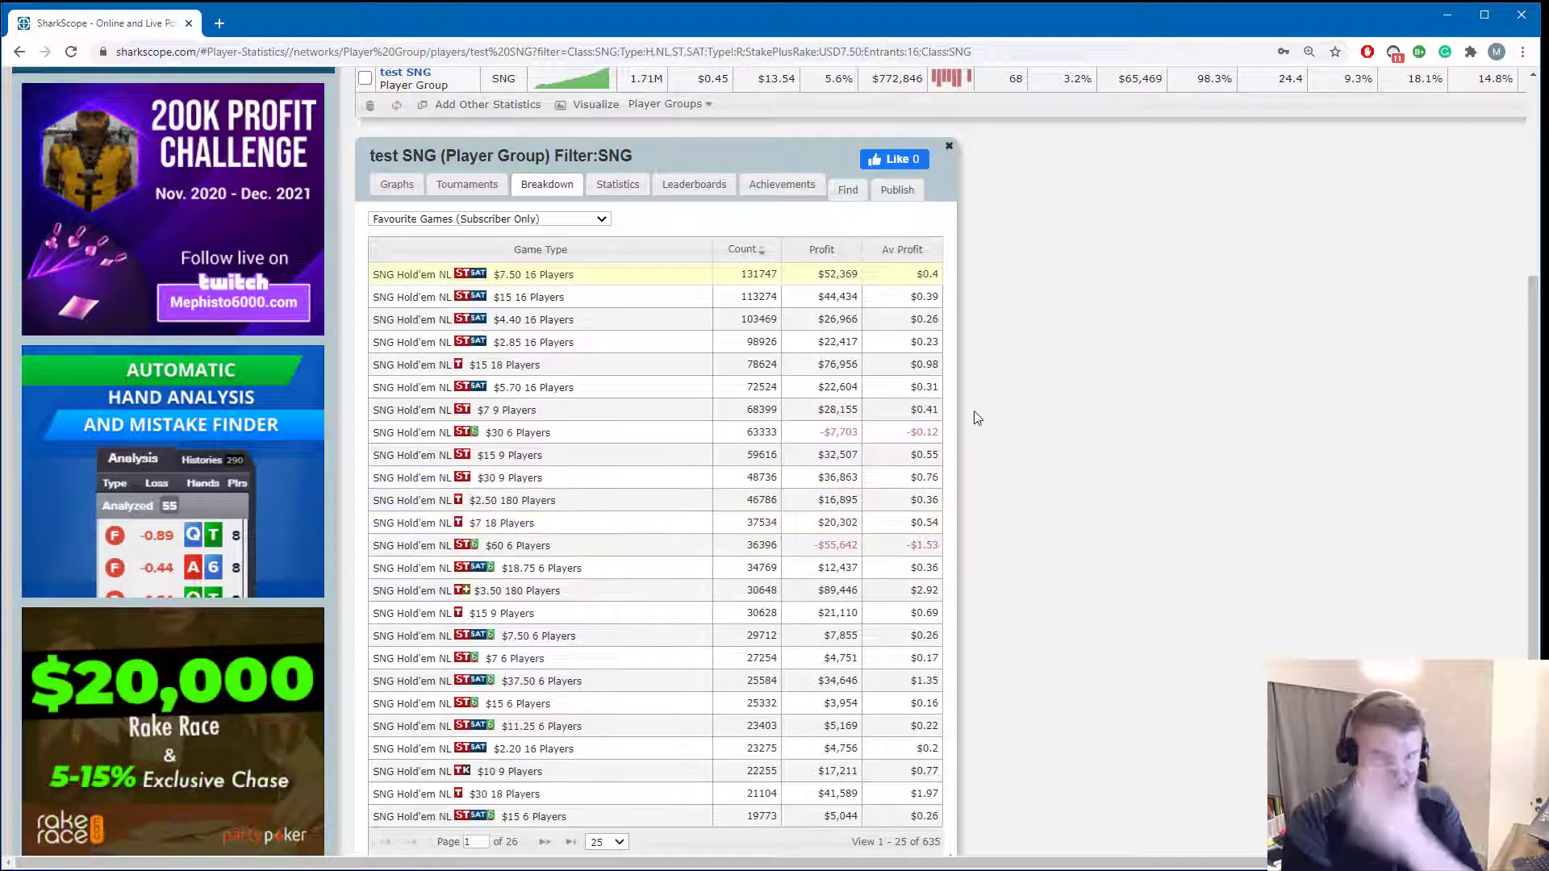
scroll(1019, 235, "up", 3)
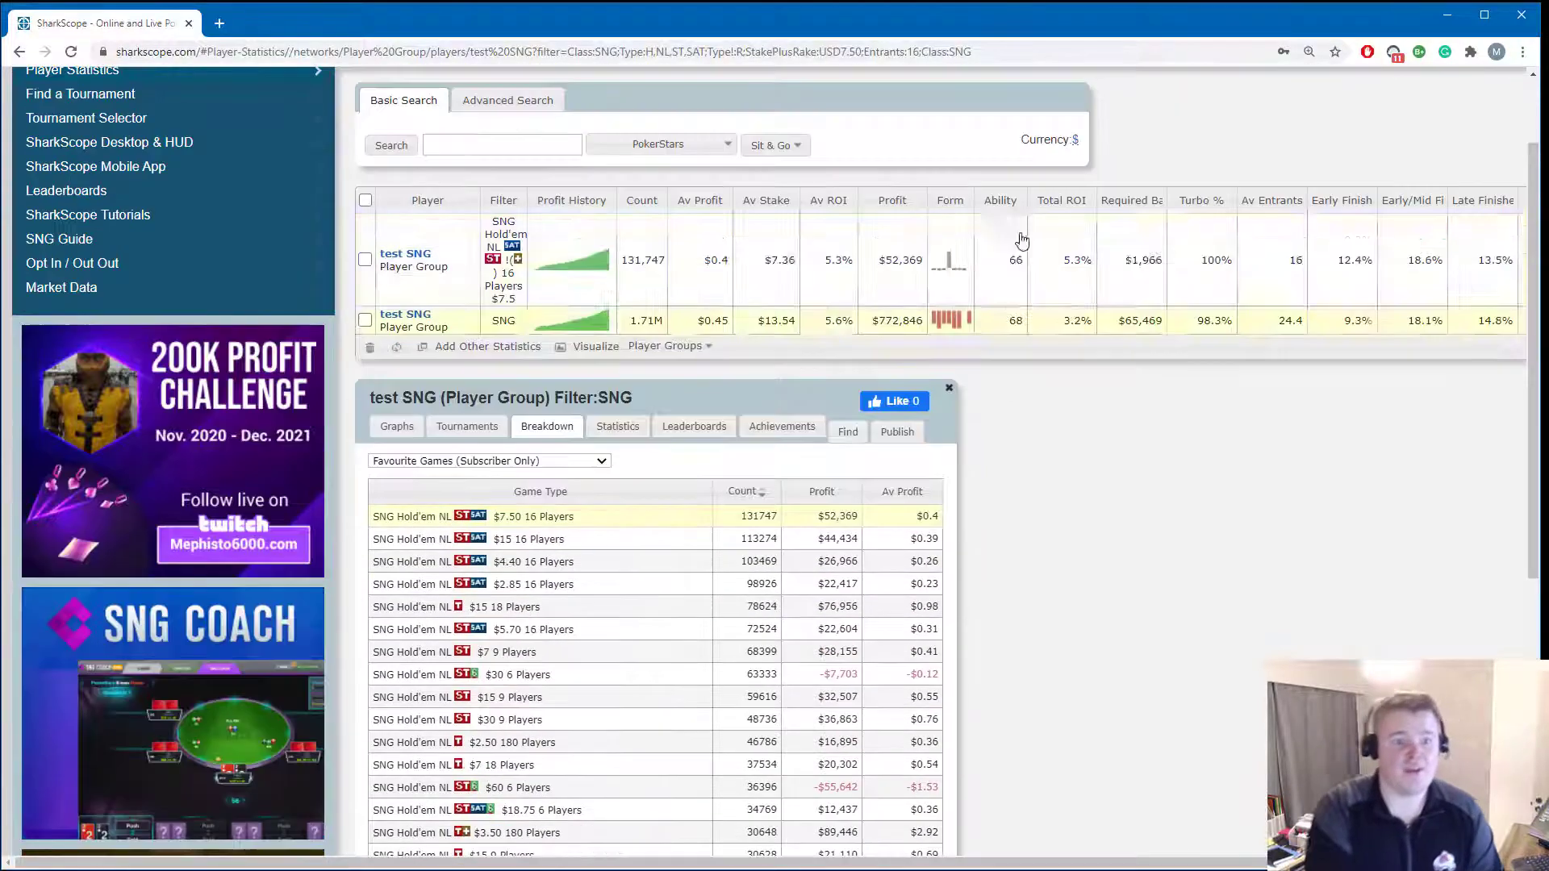
left_click(413, 254)
scroll(1248, 481, "down", 4)
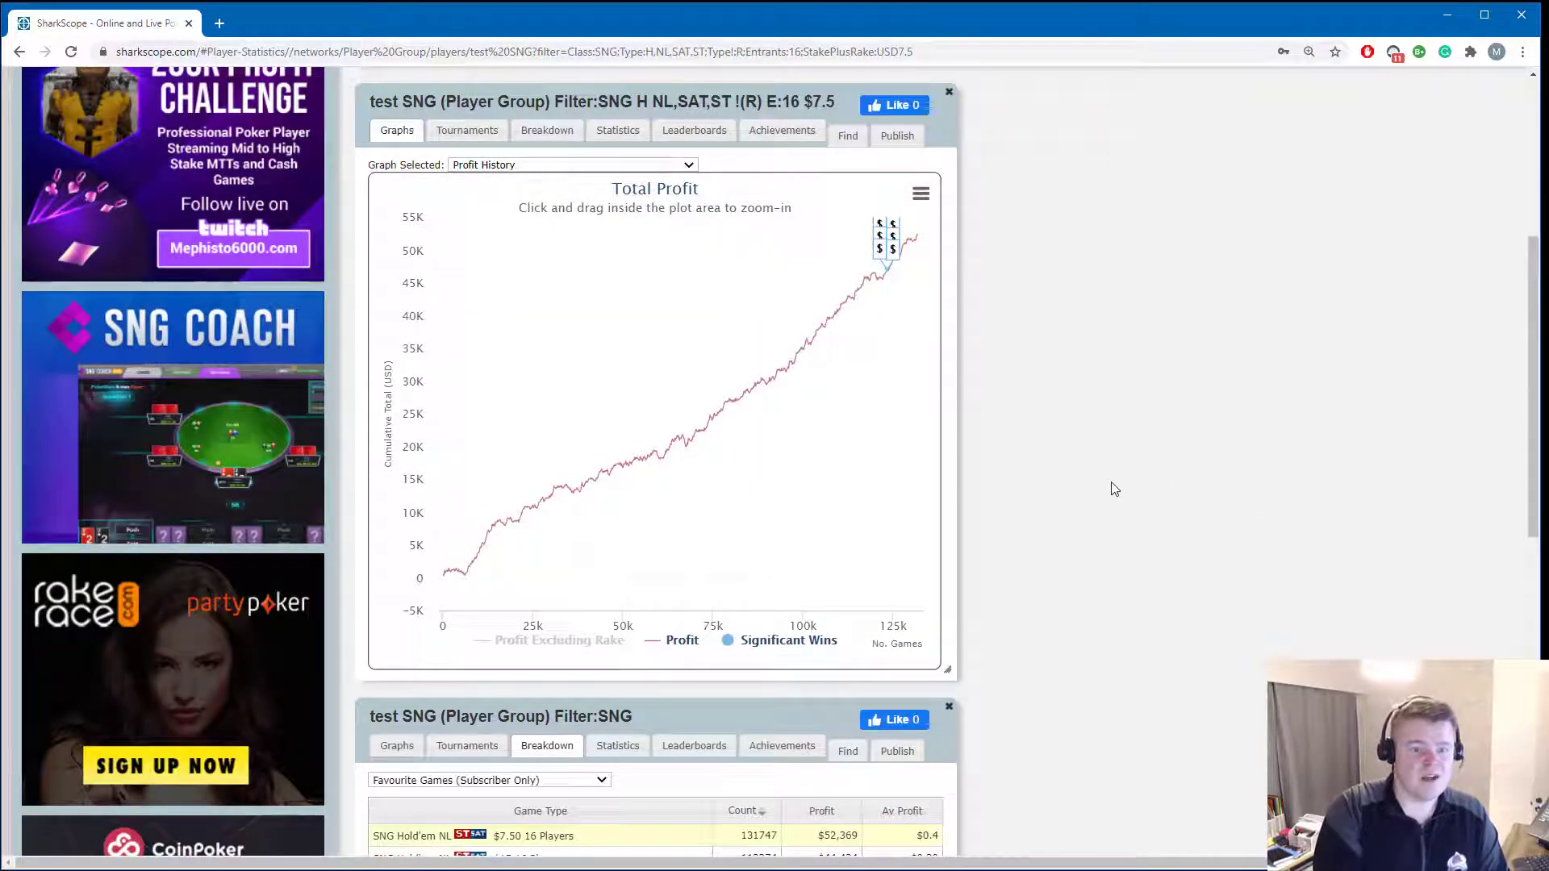
scroll(1113, 482, "up", 4)
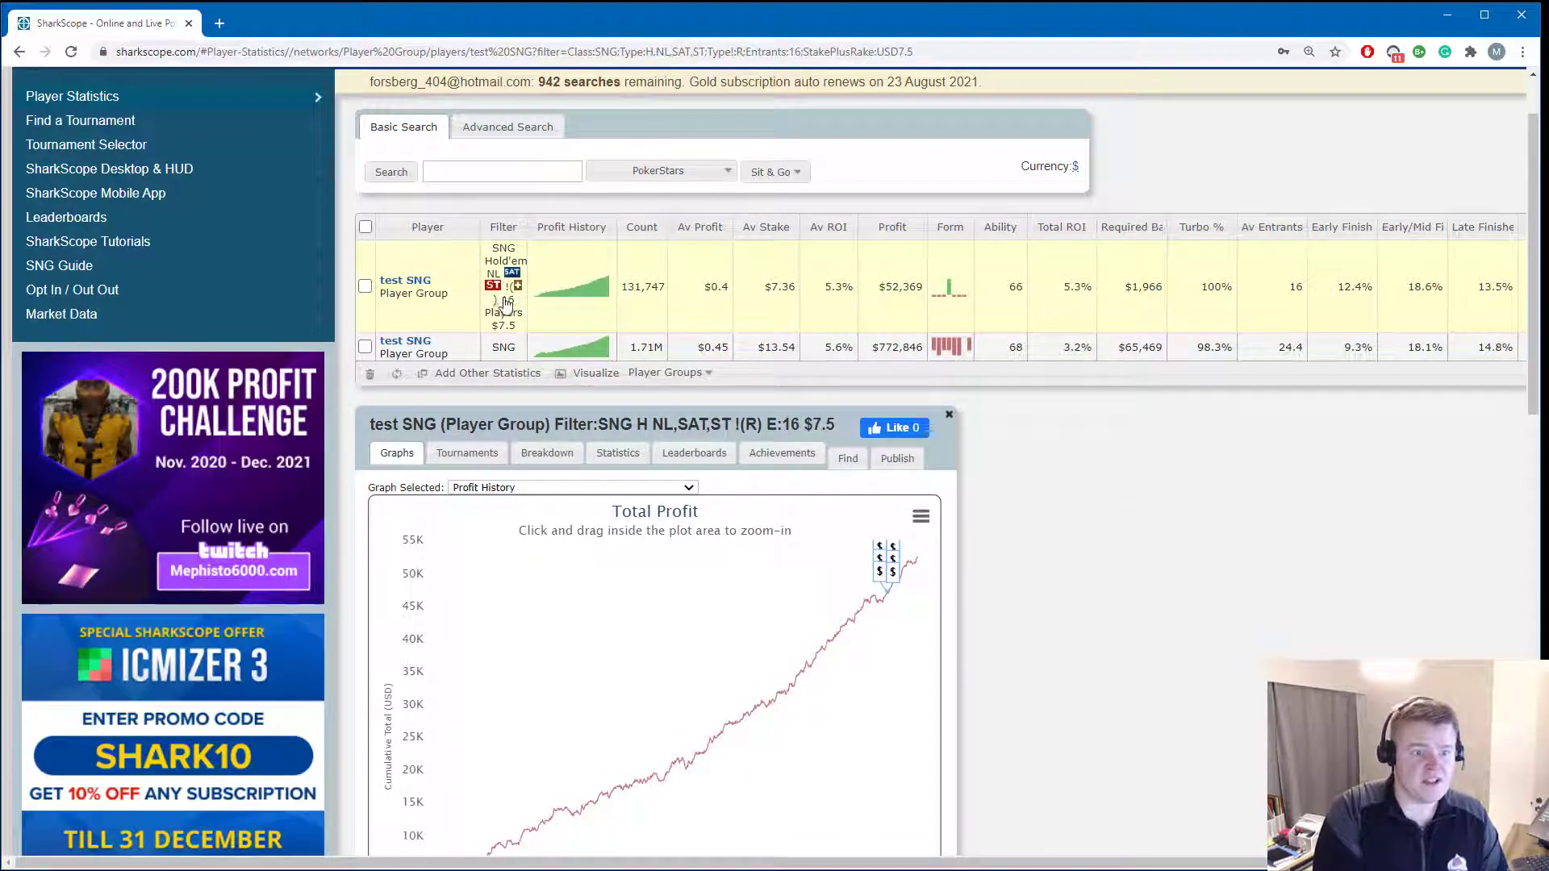
View the detailed statistics of the $7.50 16-player games, highlight the total rake and return to the graph.
scroll(875, 500, "down", 1)
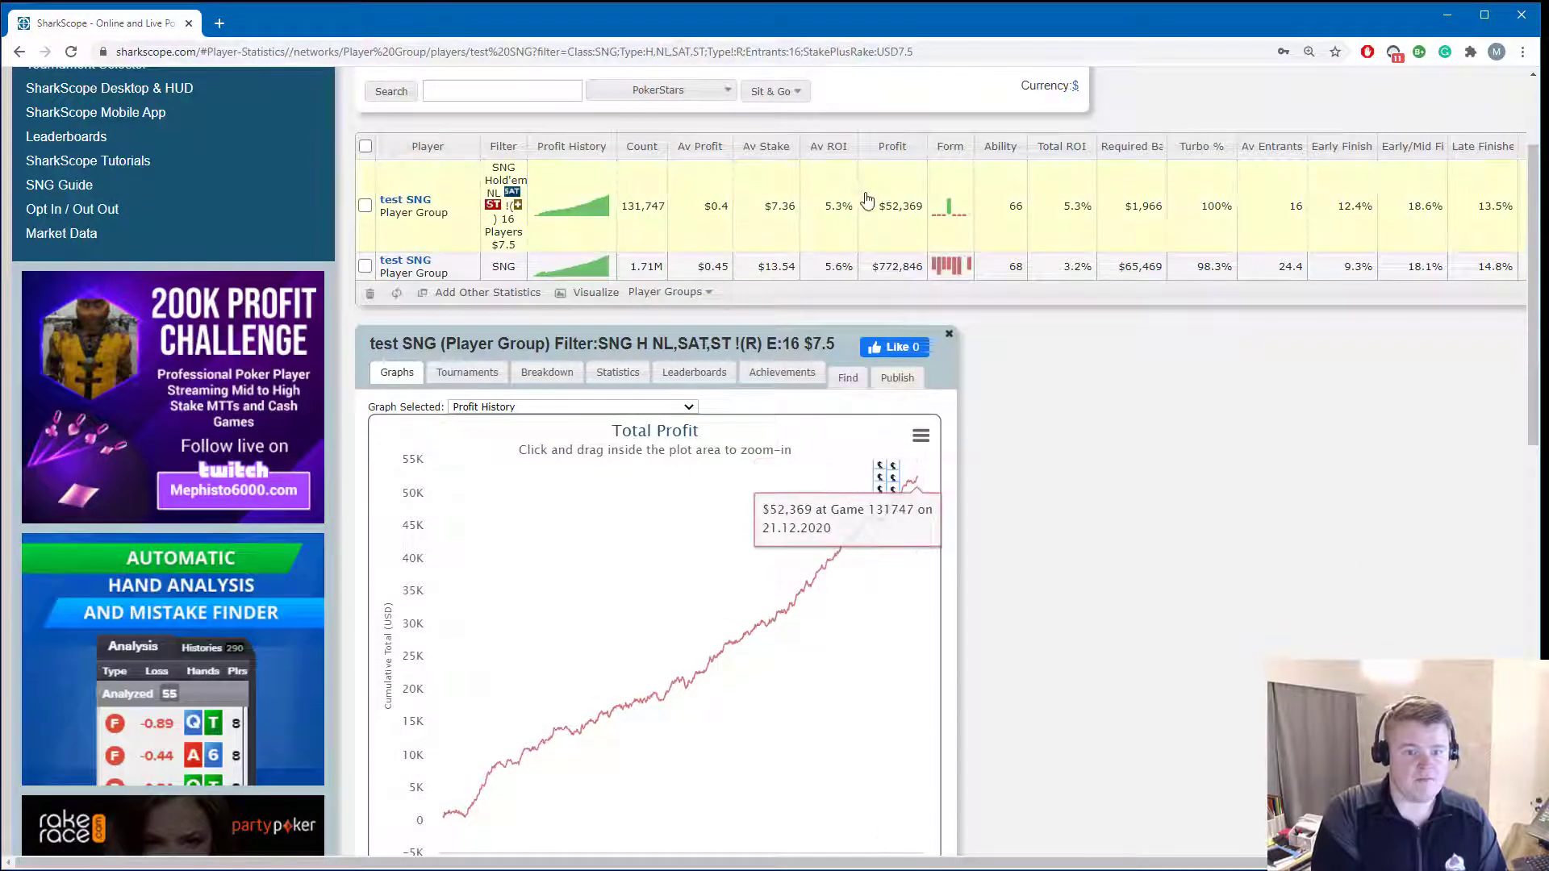
left_click(617, 373)
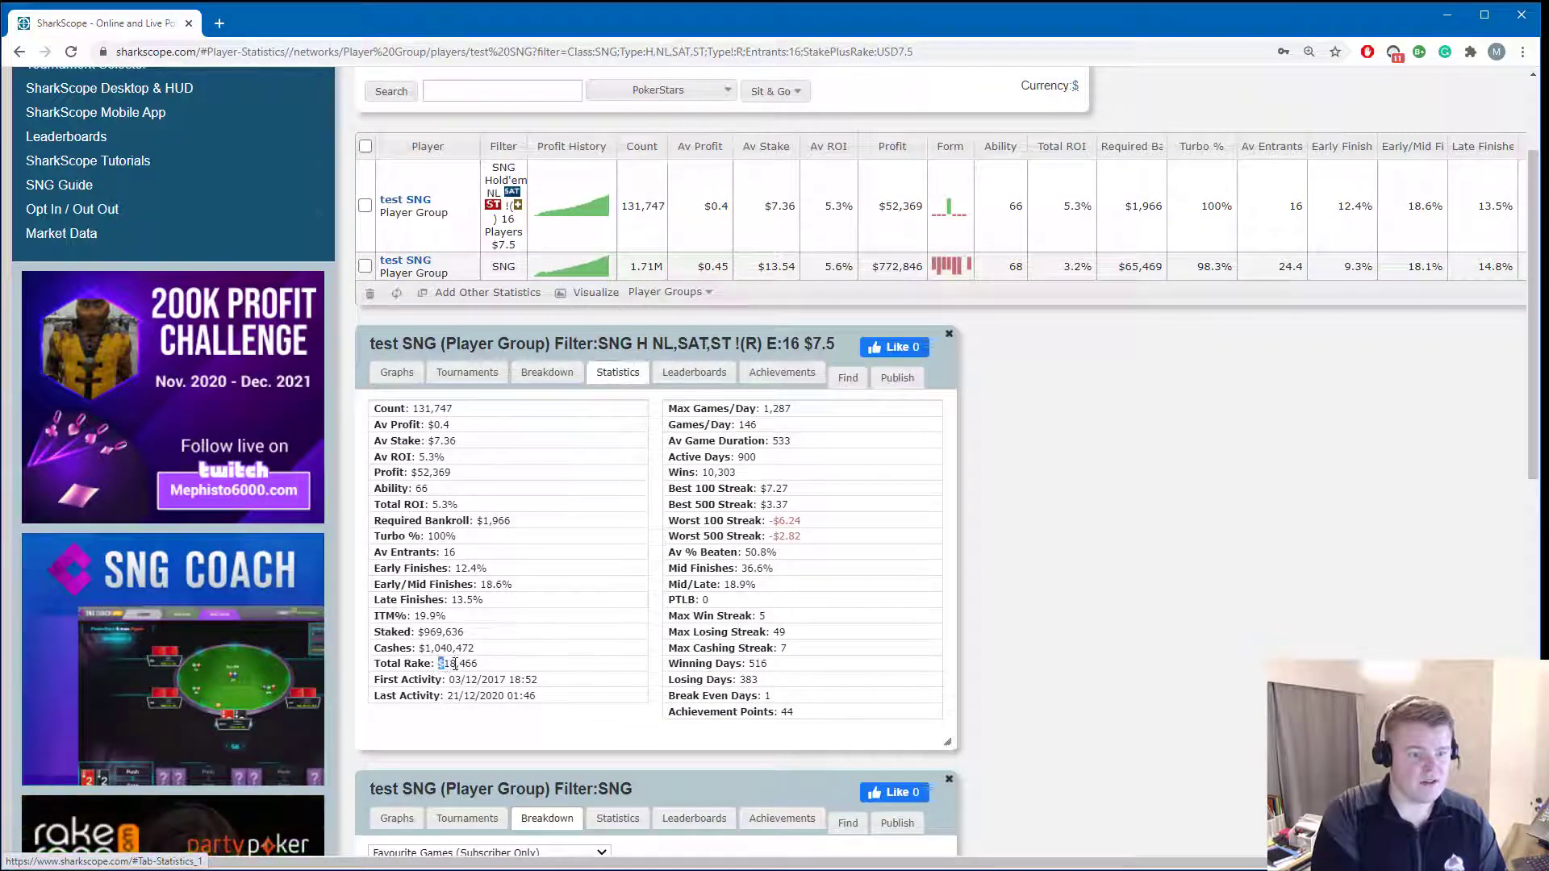
left_click_drag(438, 663, 506, 670)
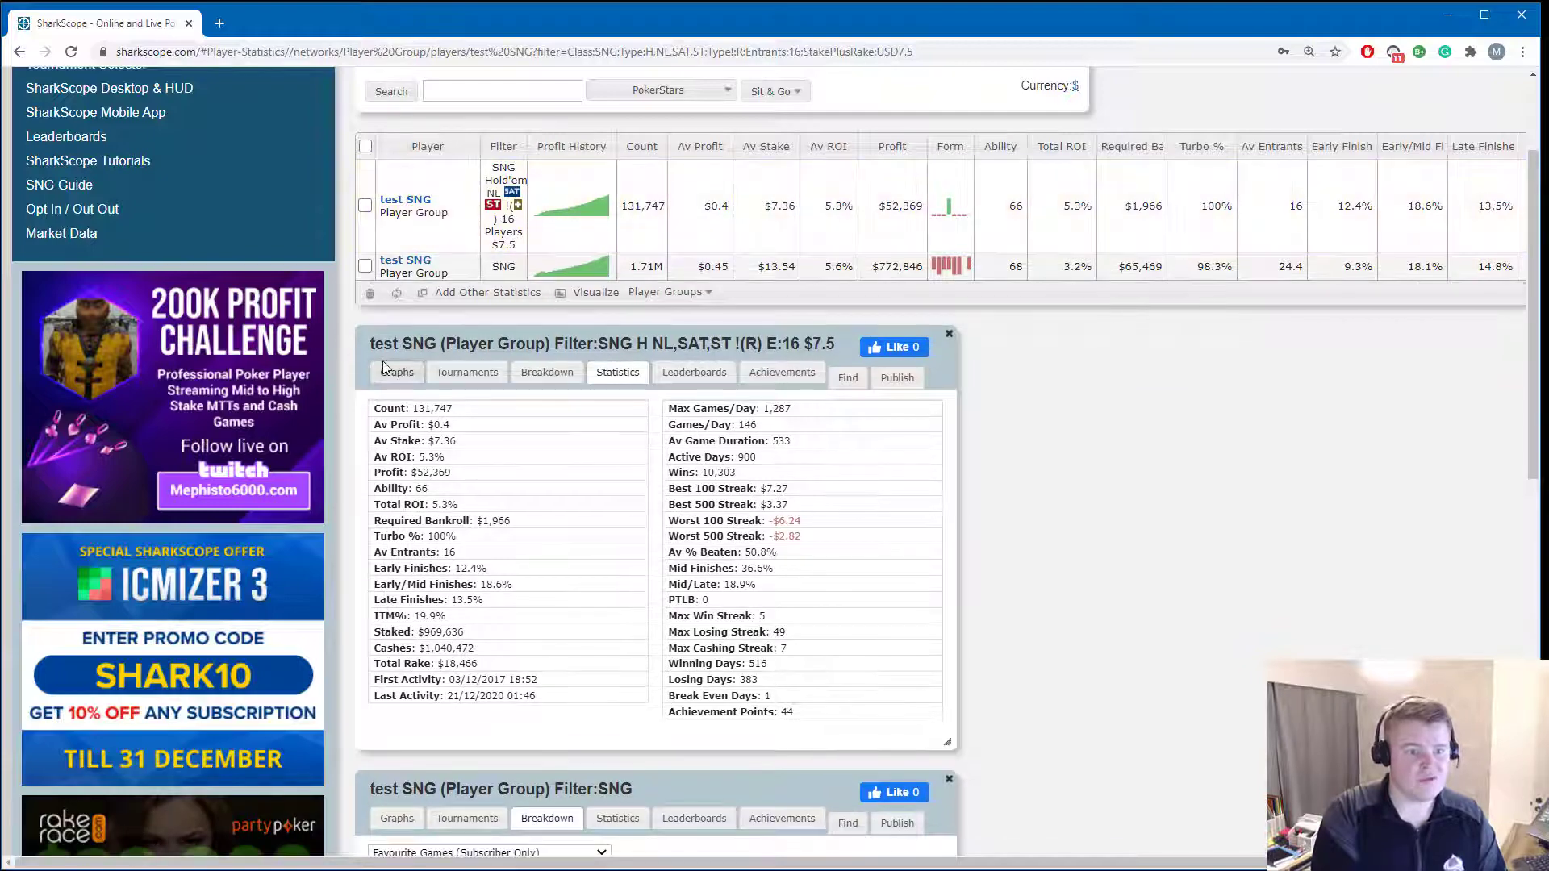
Add the group's losing $30 and $60 6-player games from the favourite games breakdown to the statistics list.
scroll(1093, 562, "down", 9)
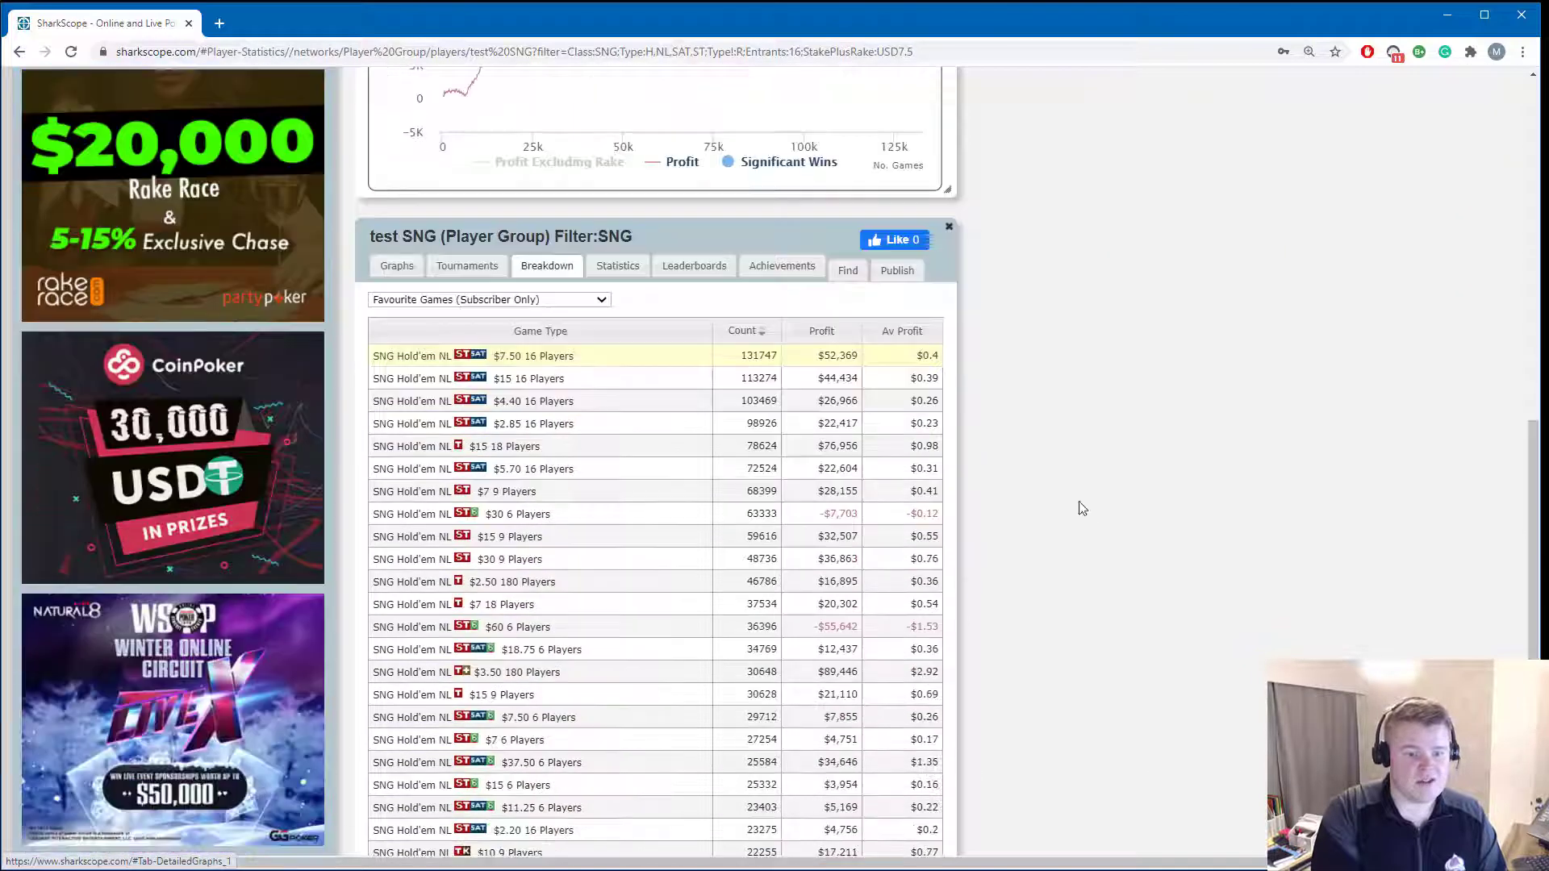
left_click(910, 514)
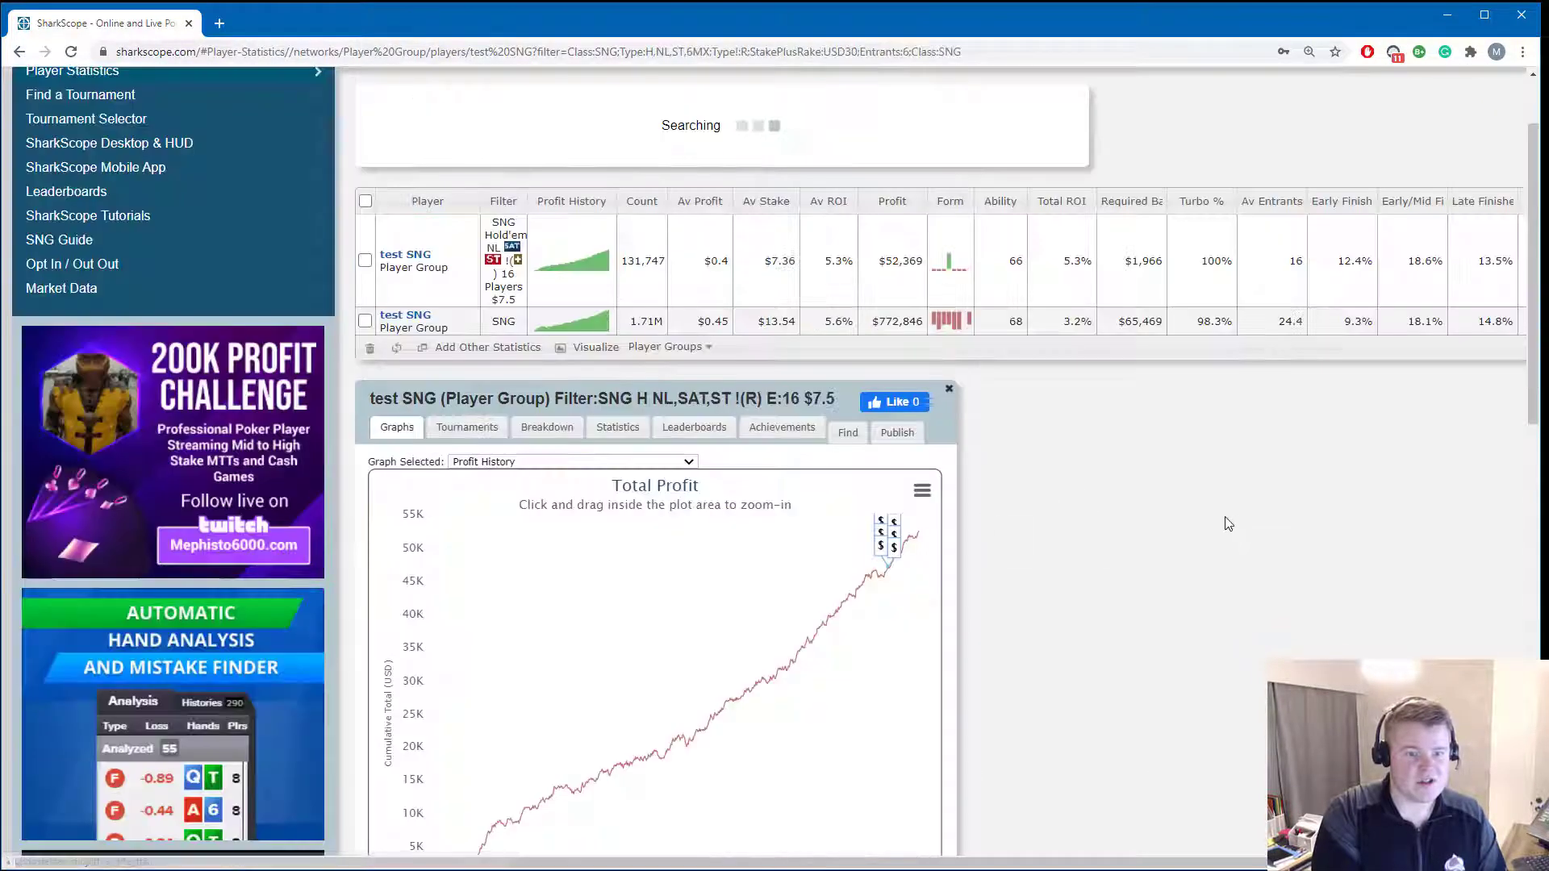
scroll(1130, 500, "down", 9)
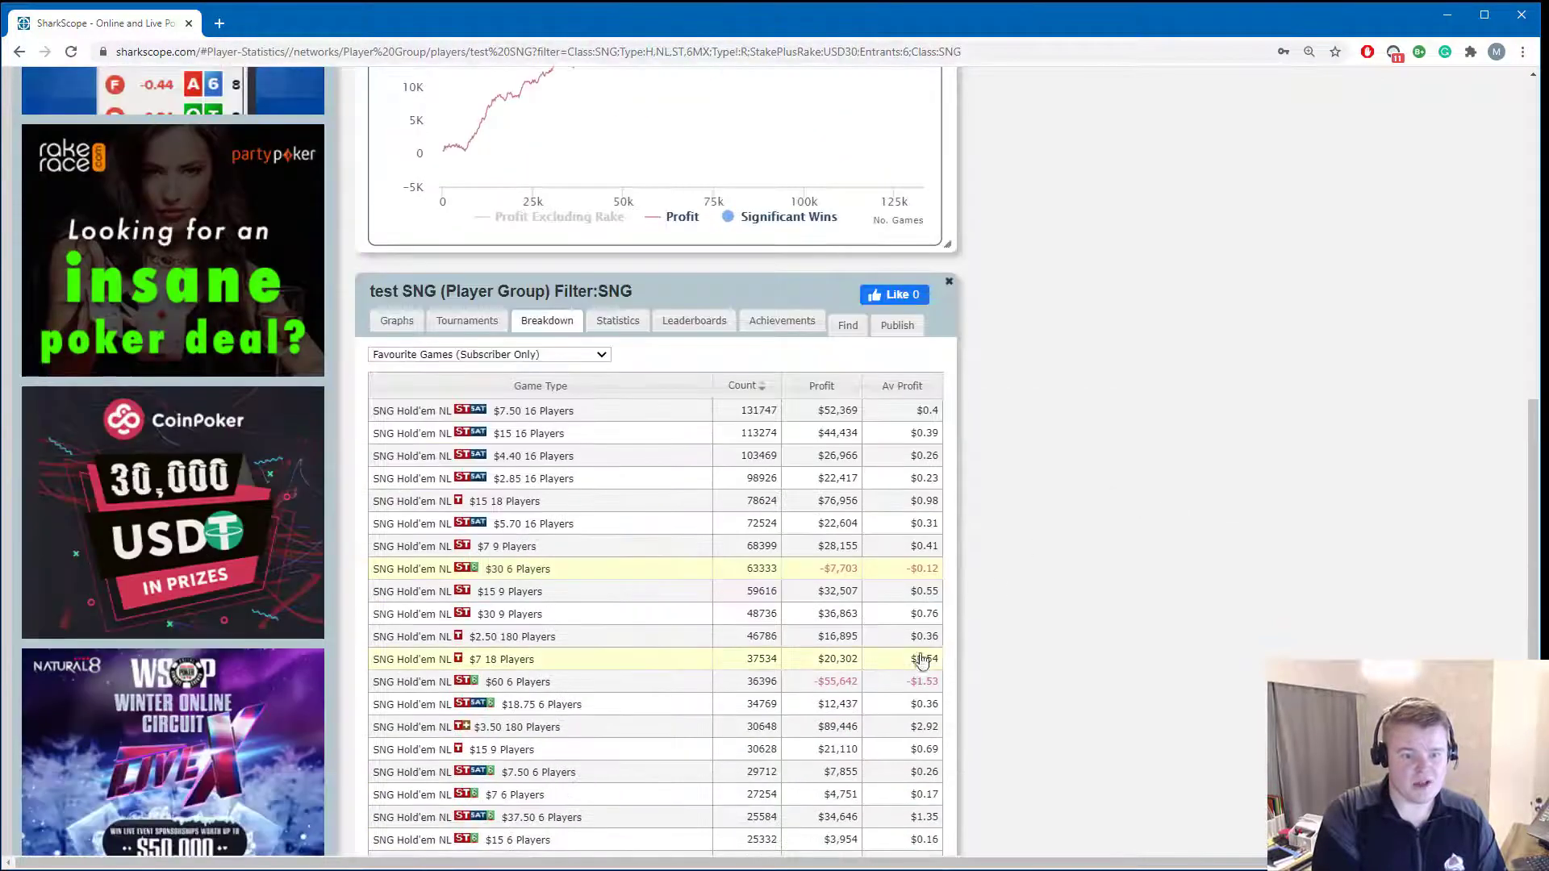
left_click(903, 682)
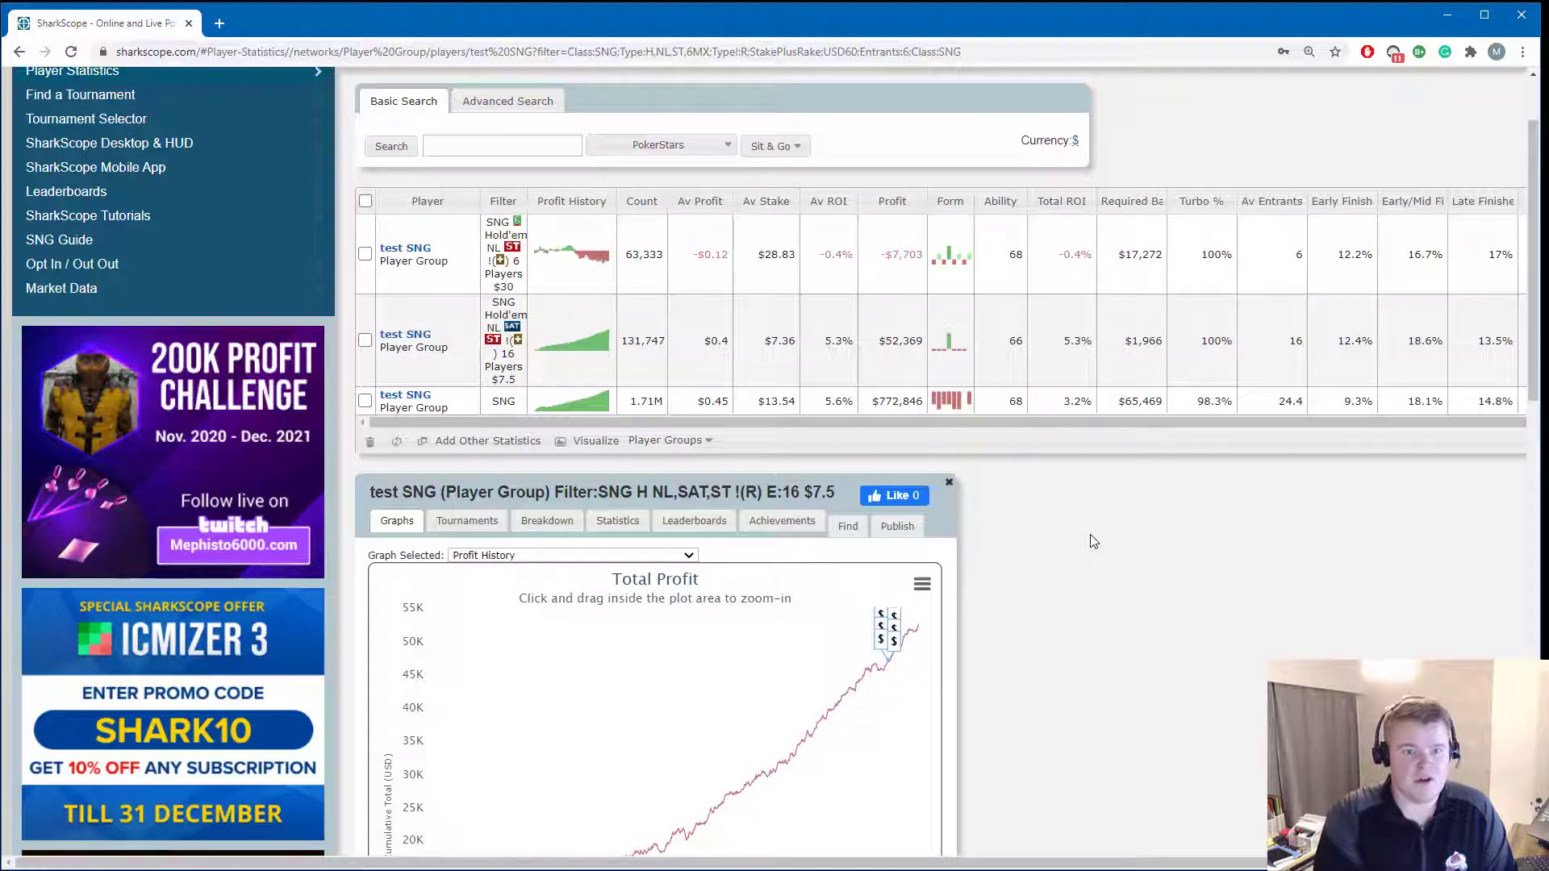
Open the profit history graphs of the $30 and $60 6-player games from the statistics list.
left_click(414, 251)
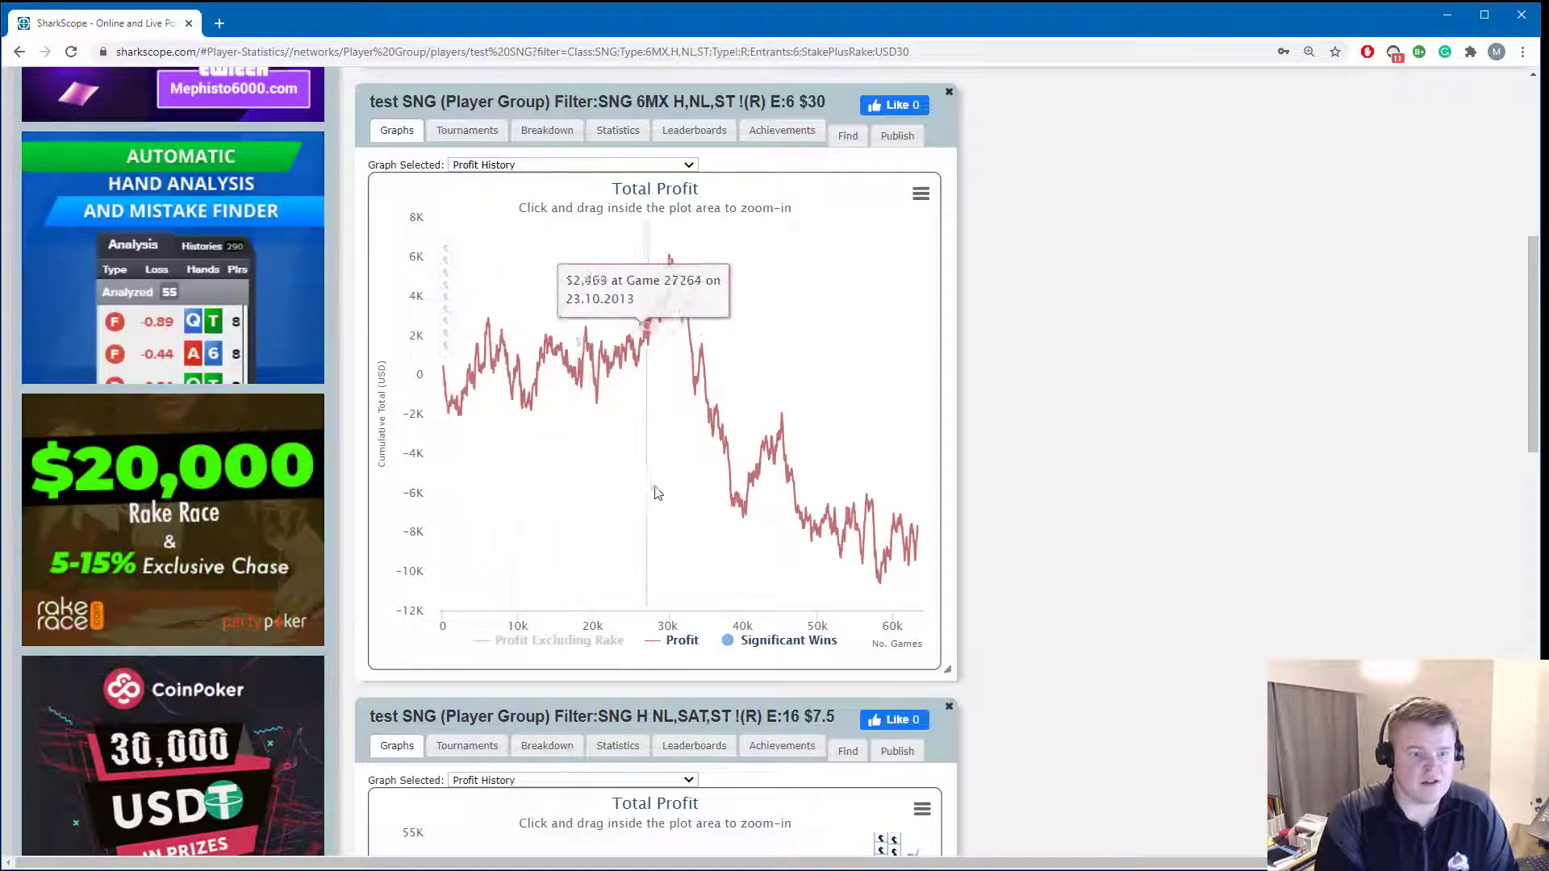
scroll(925, 587, "up", 5)
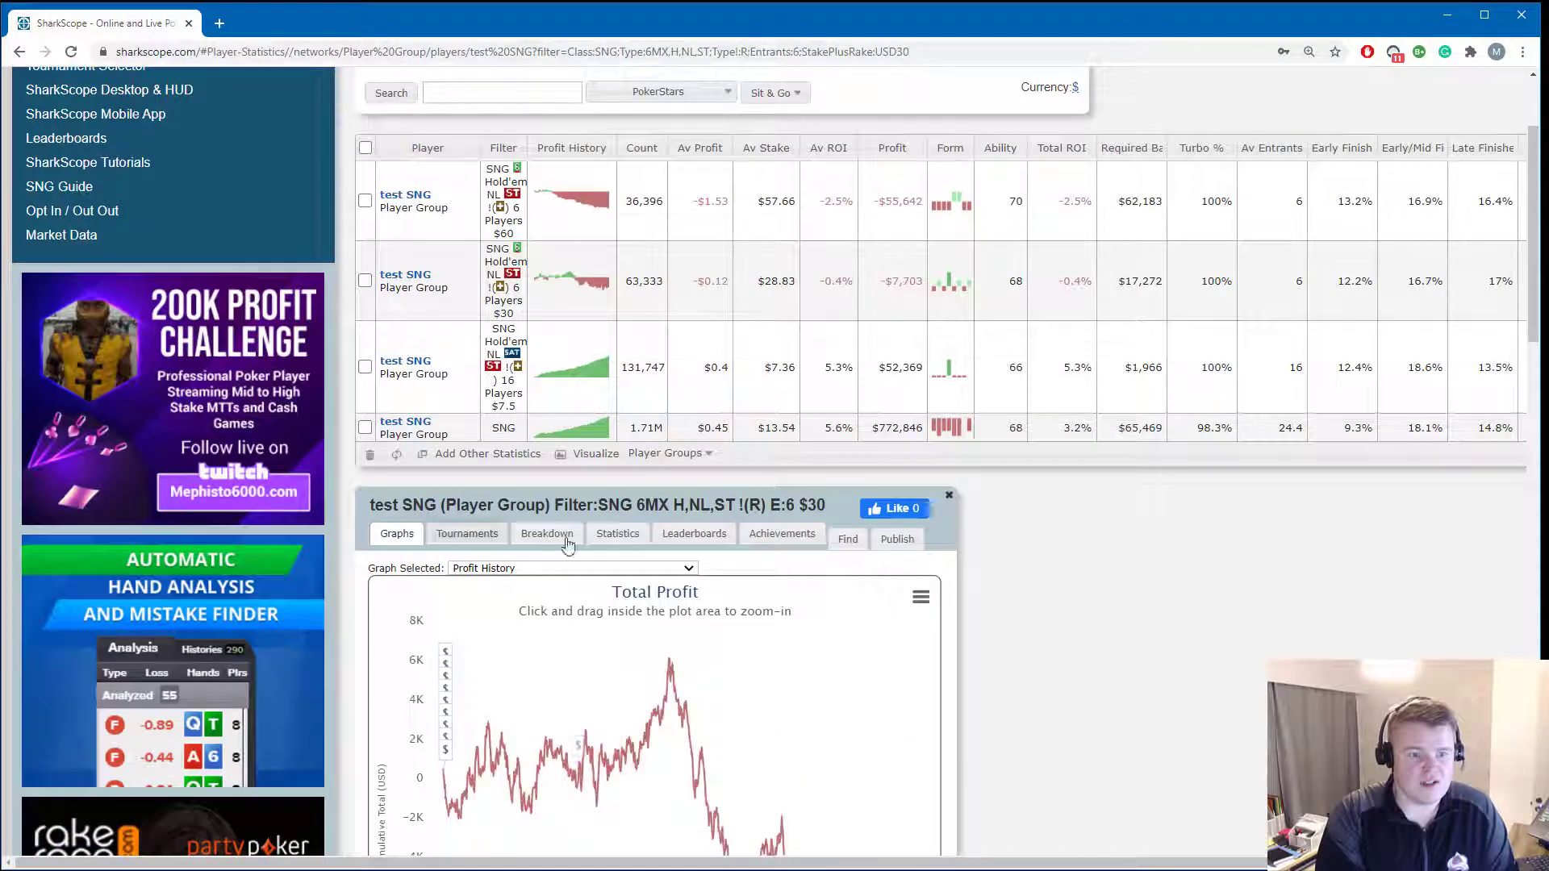
scroll(974, 537, "down", 11)
scroll(972, 524, "down", 9)
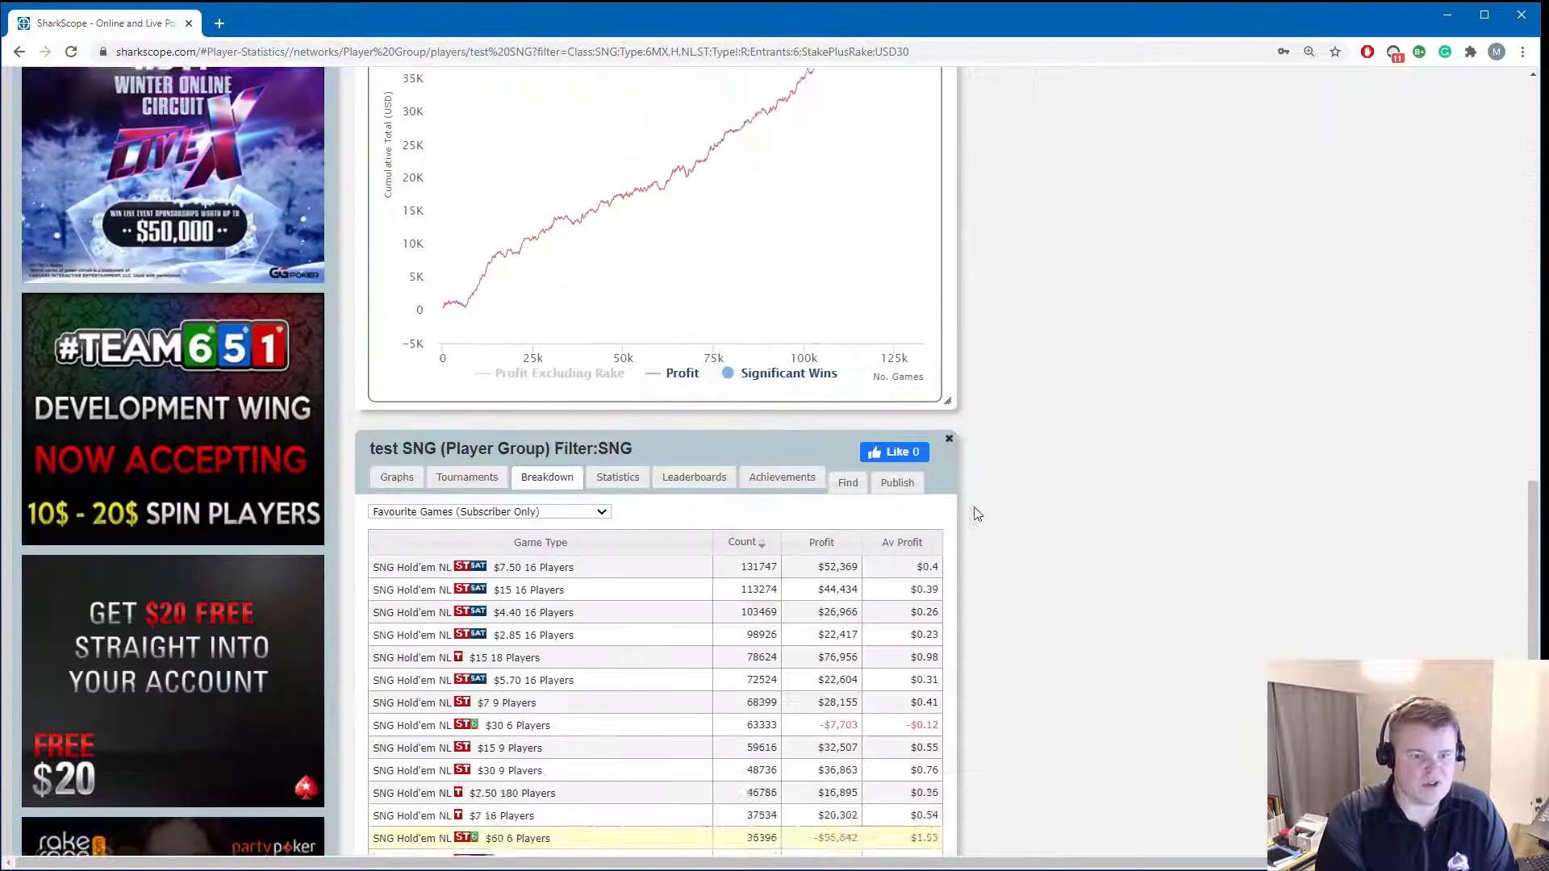
left_click(831, 518)
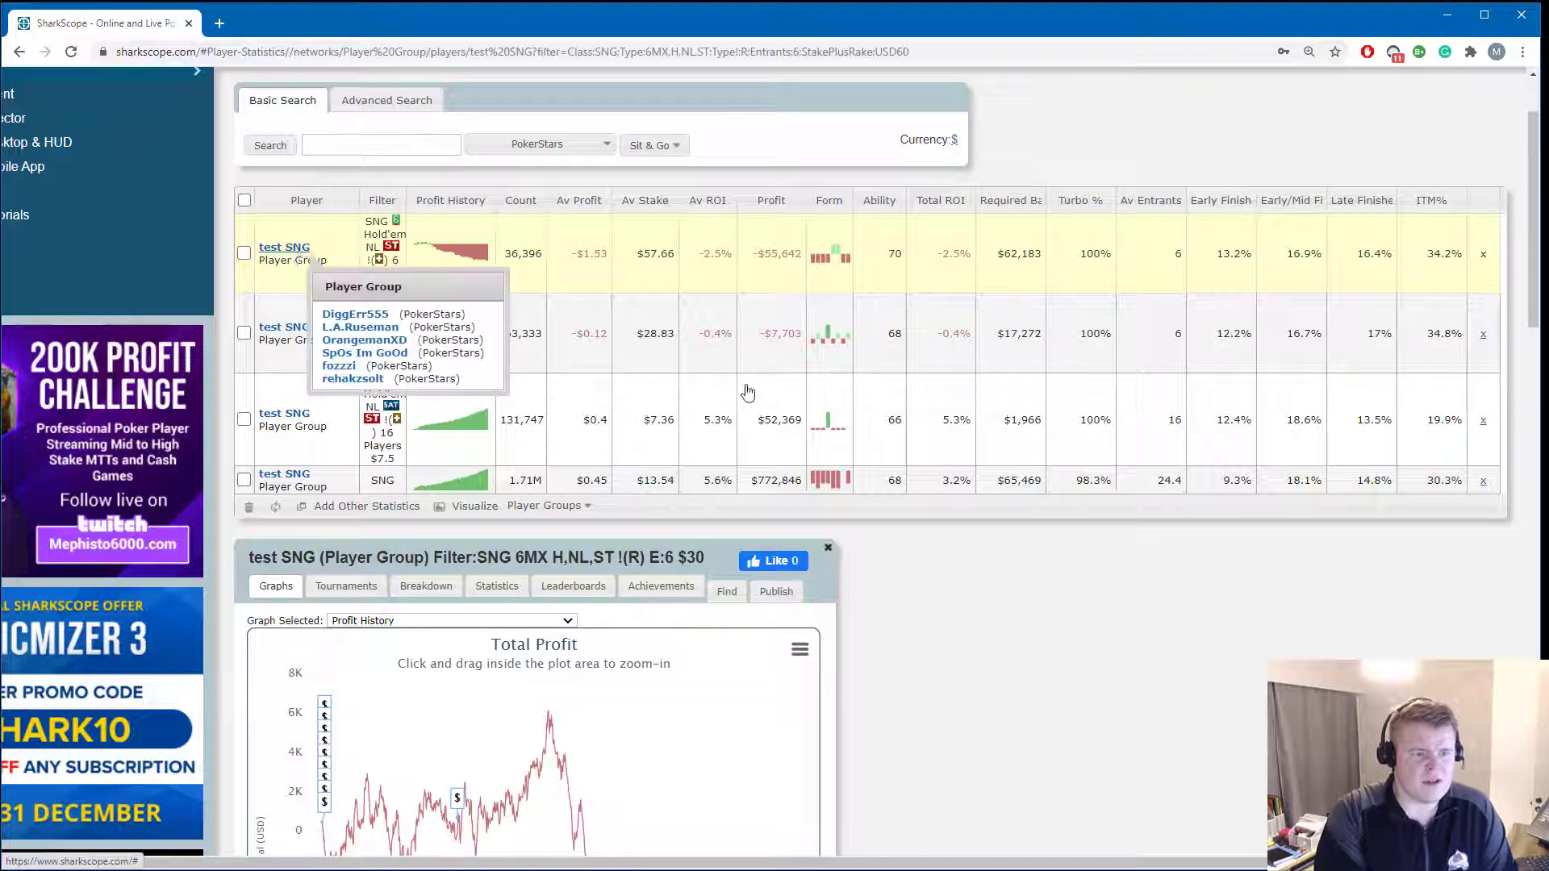
left_click(292, 256)
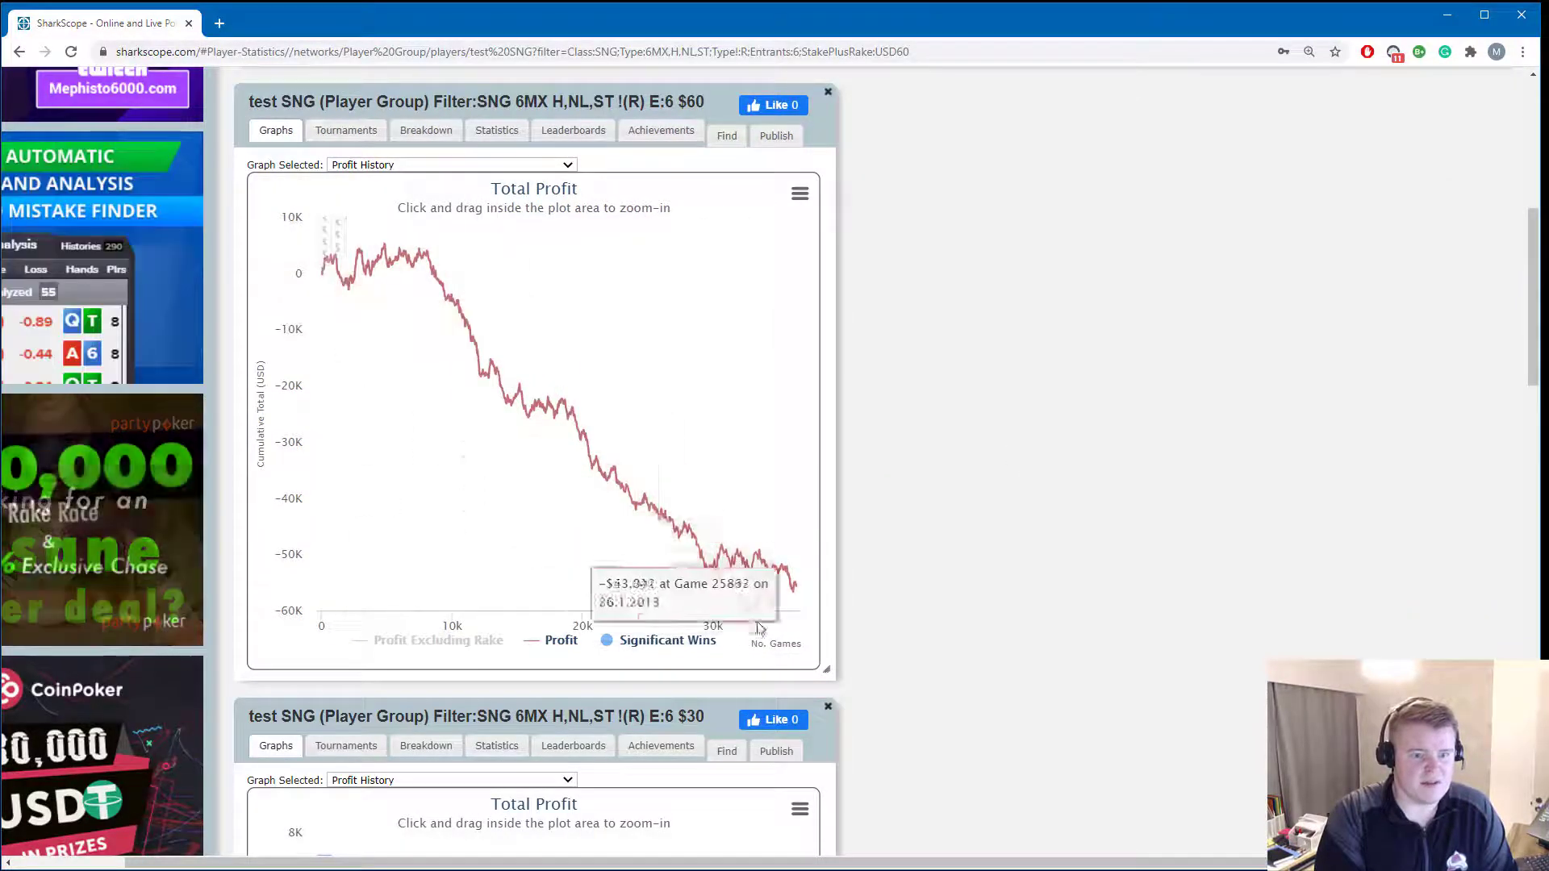
Compare the statistics rows and profit graphs of the $60 6-player, $30 6-player and $7.50 16-player games.
scroll(794, 606, "up", 7)
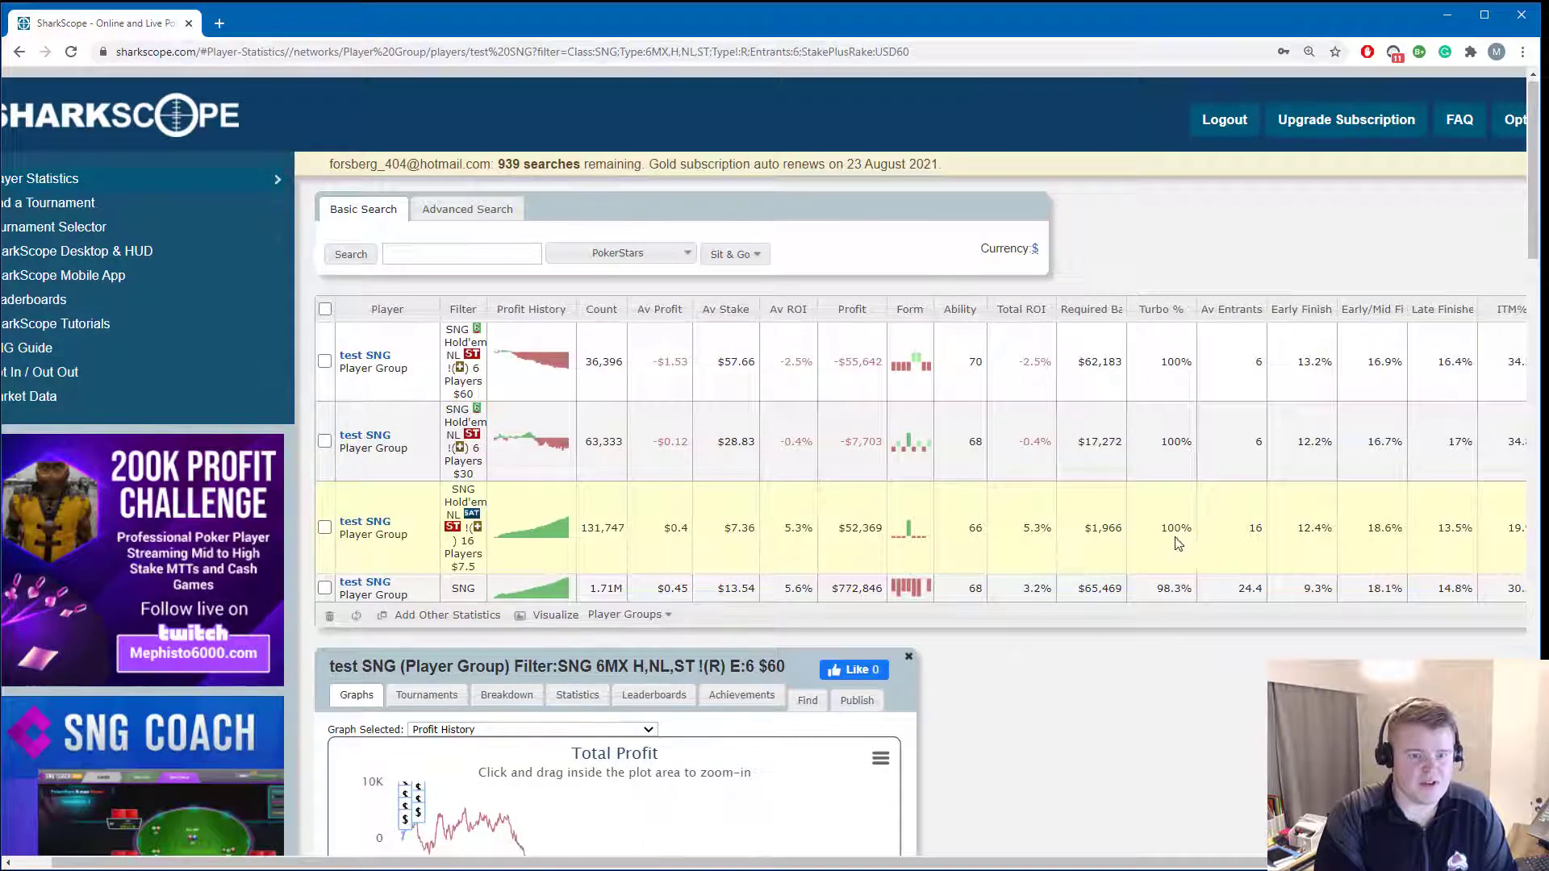
scroll(1170, 543, "down", 5)
scroll(707, 508, "down", 4)
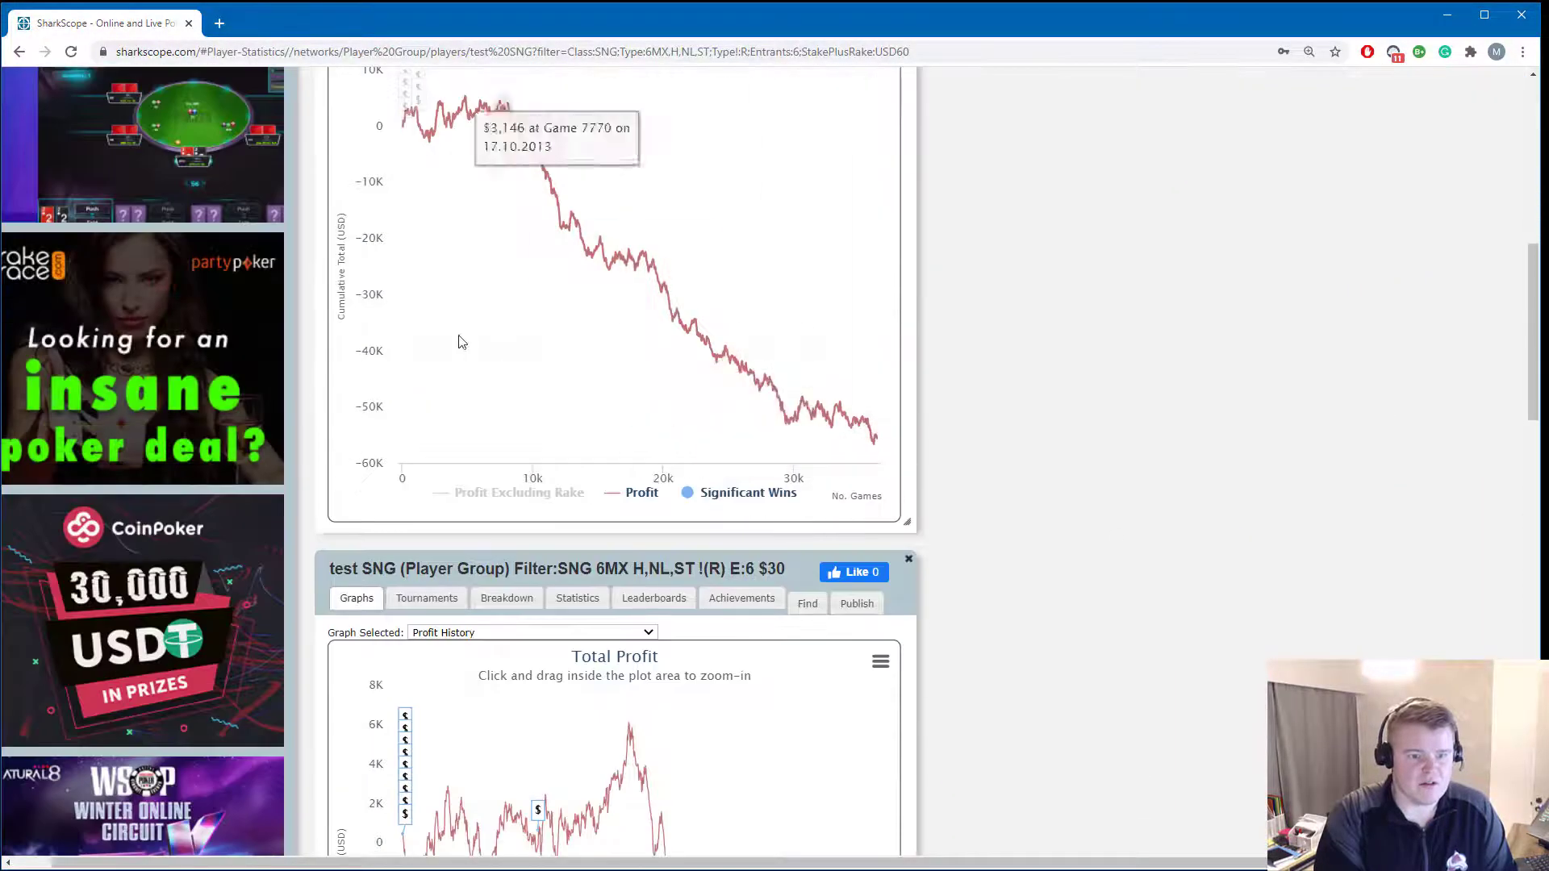
scroll(920, 516, "down", 5)
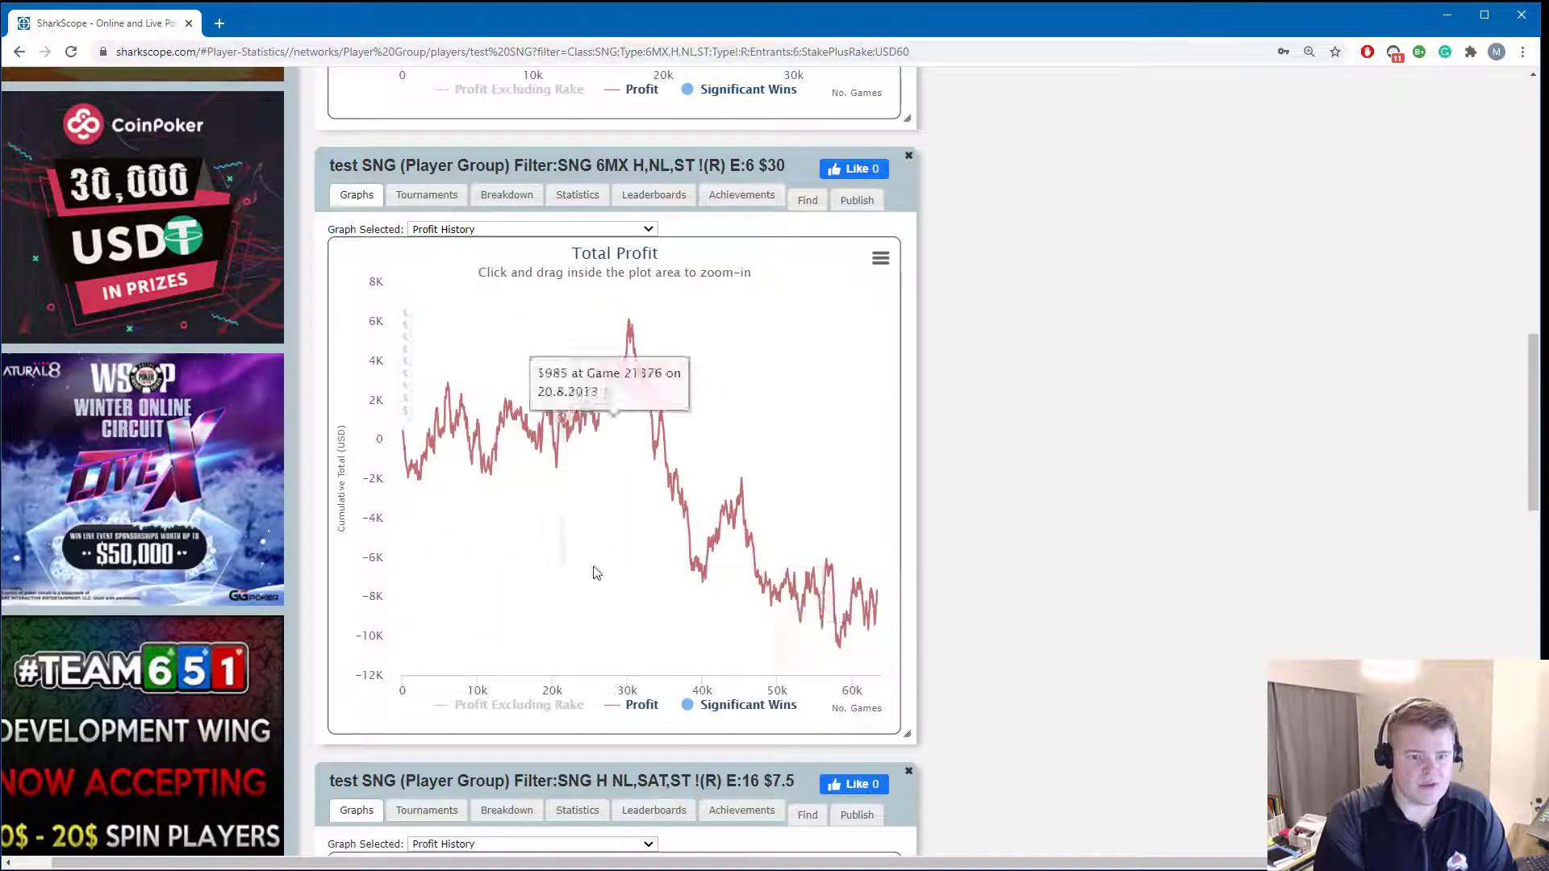
scroll(833, 597, "down", 7)
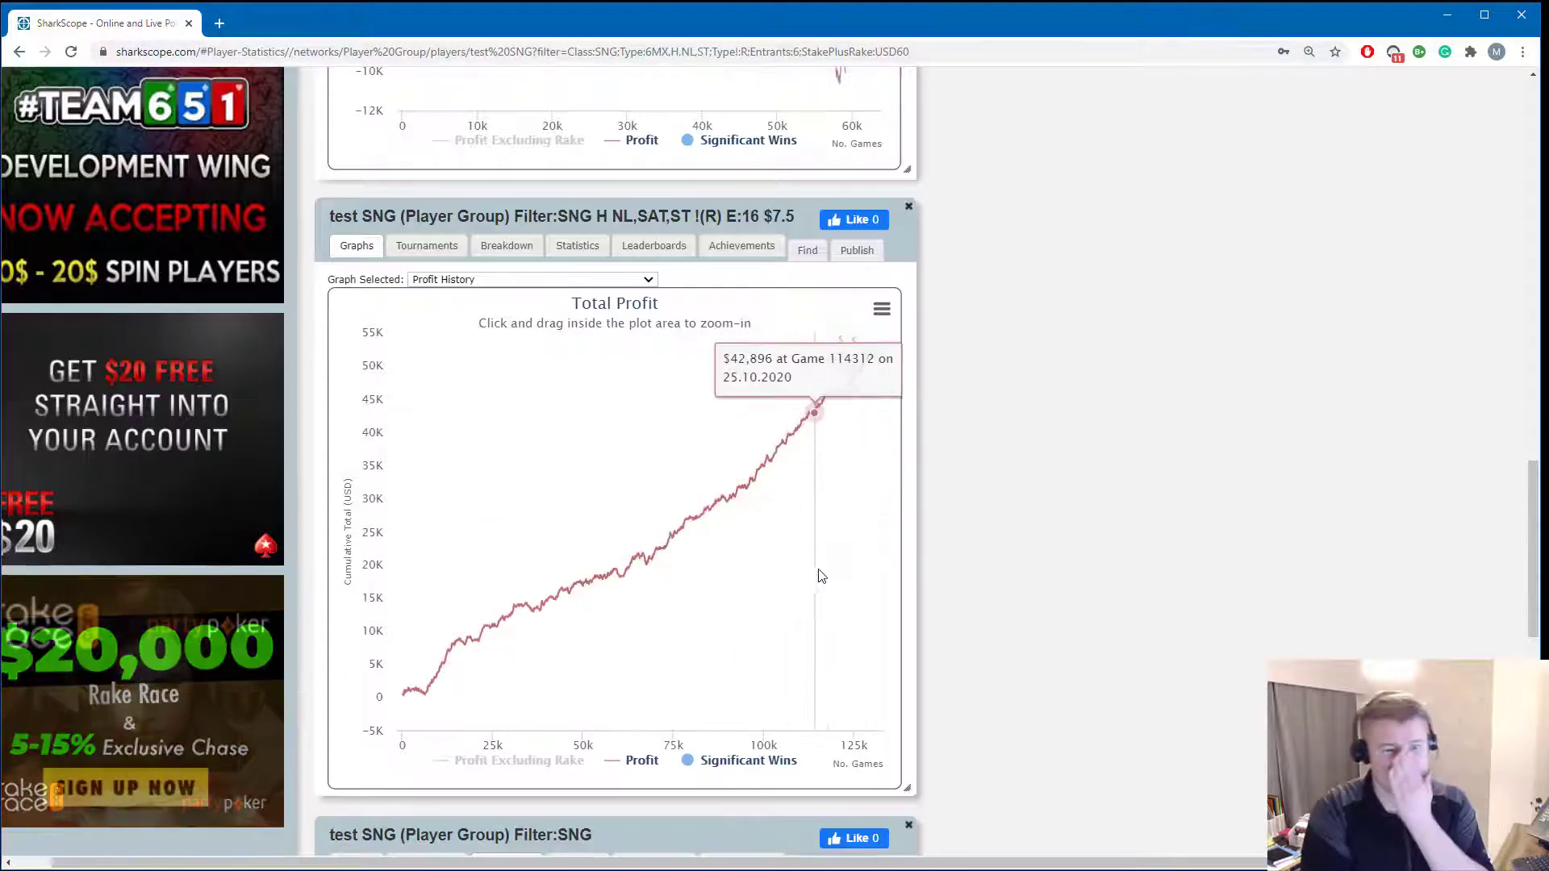
scroll(960, 500, "up", 11)
scroll(1065, 508, "up", 5)
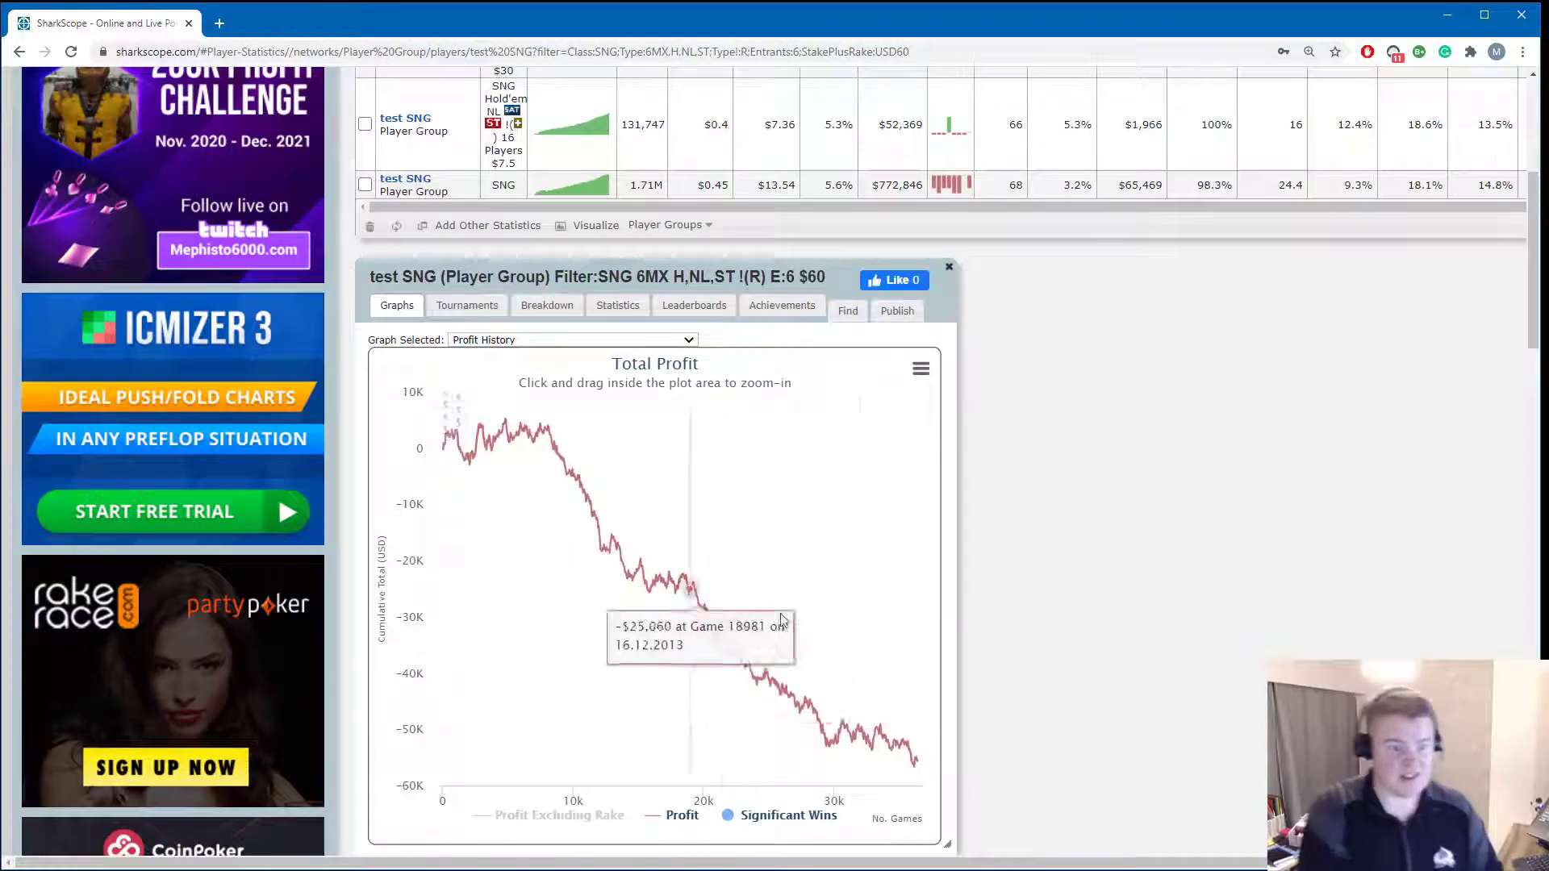
scroll(877, 720, "up", 5)
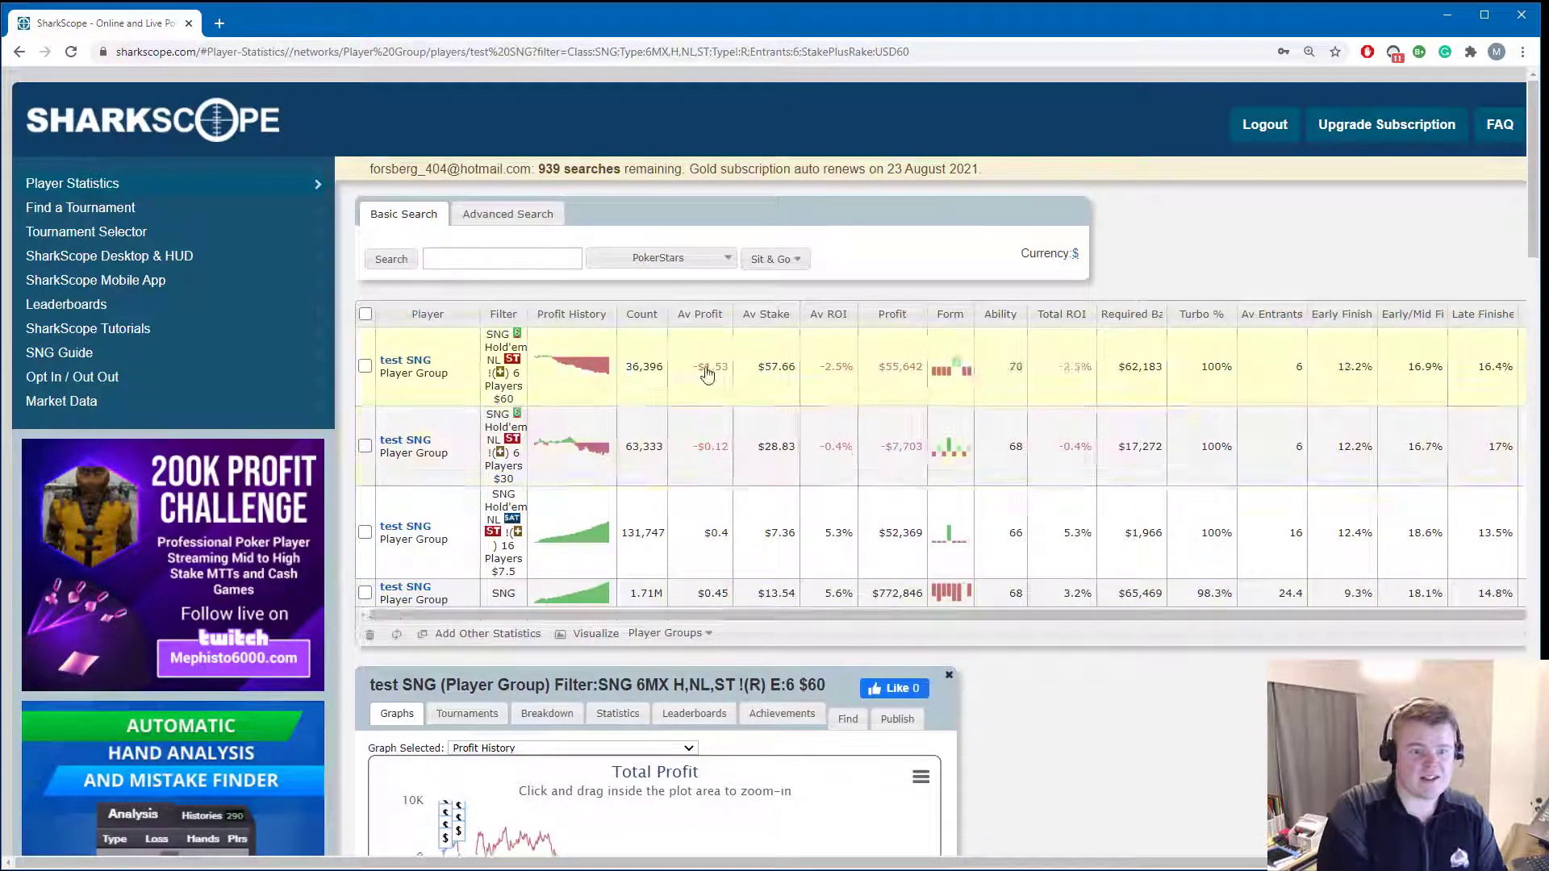
scroll(855, 468, "down", 6)
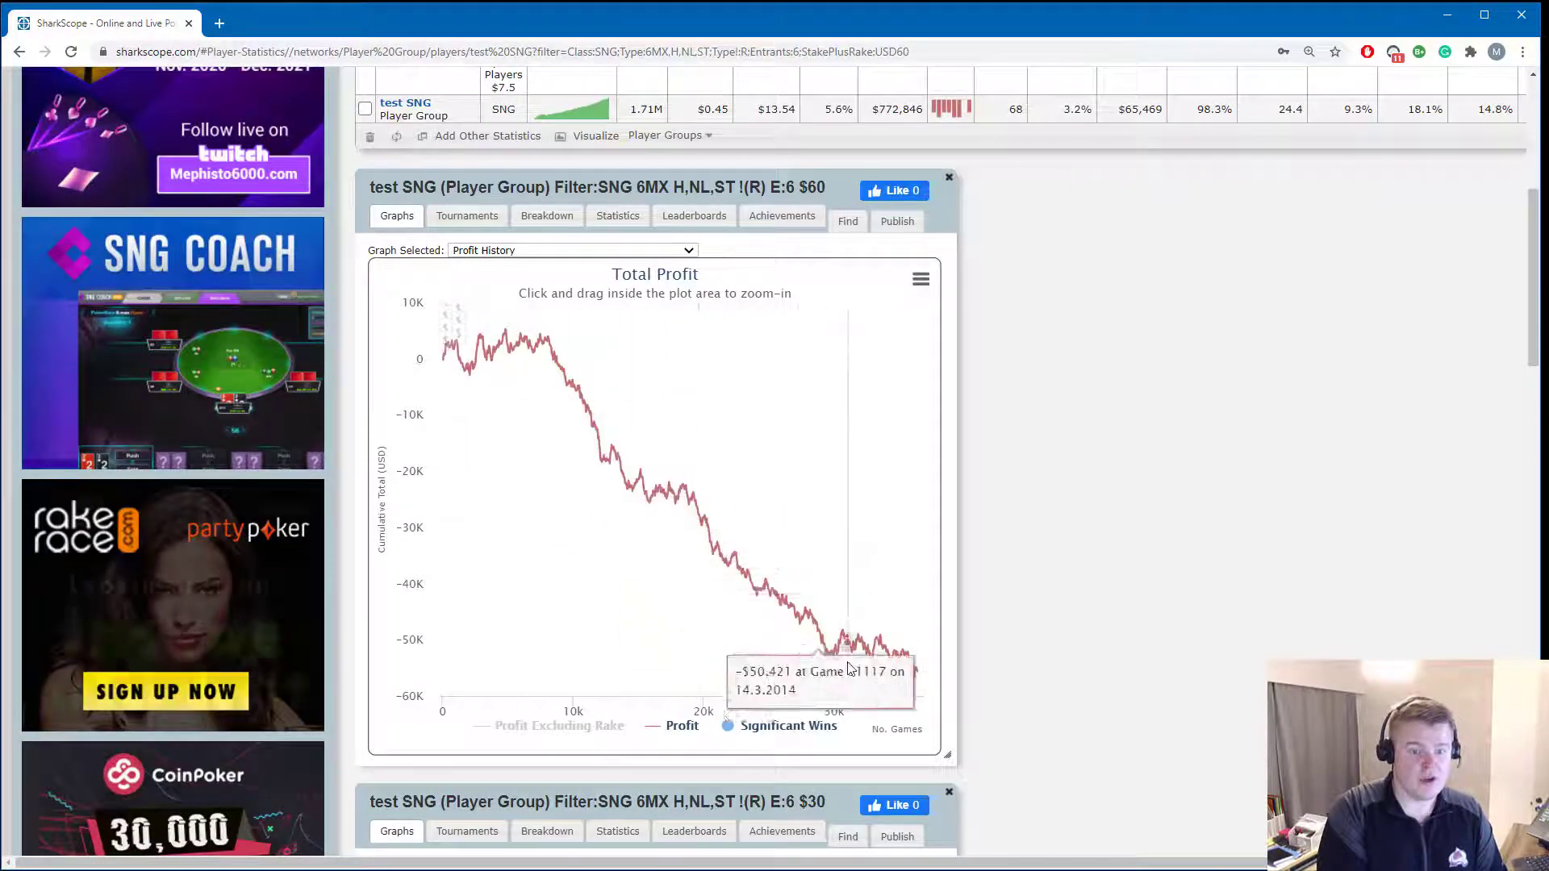
scroll(540, 585, "down", 7)
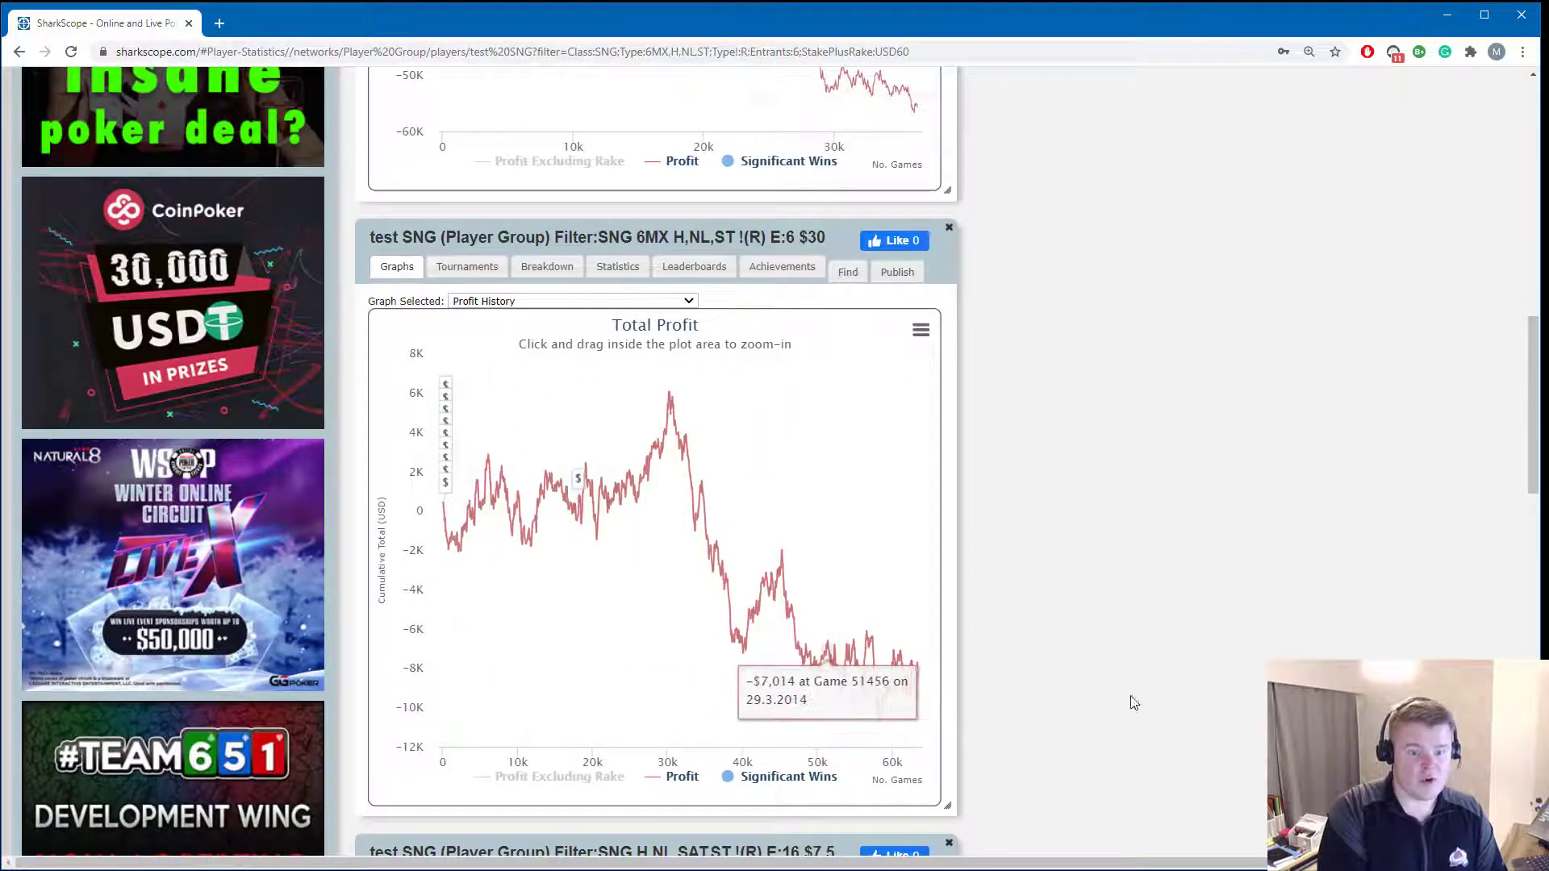
Review the profit graphs of the $30 6-player and $7.50 16-player games and return to the statistics list.
scroll(1063, 601, "down", 3)
scroll(1063, 597, "down", 6)
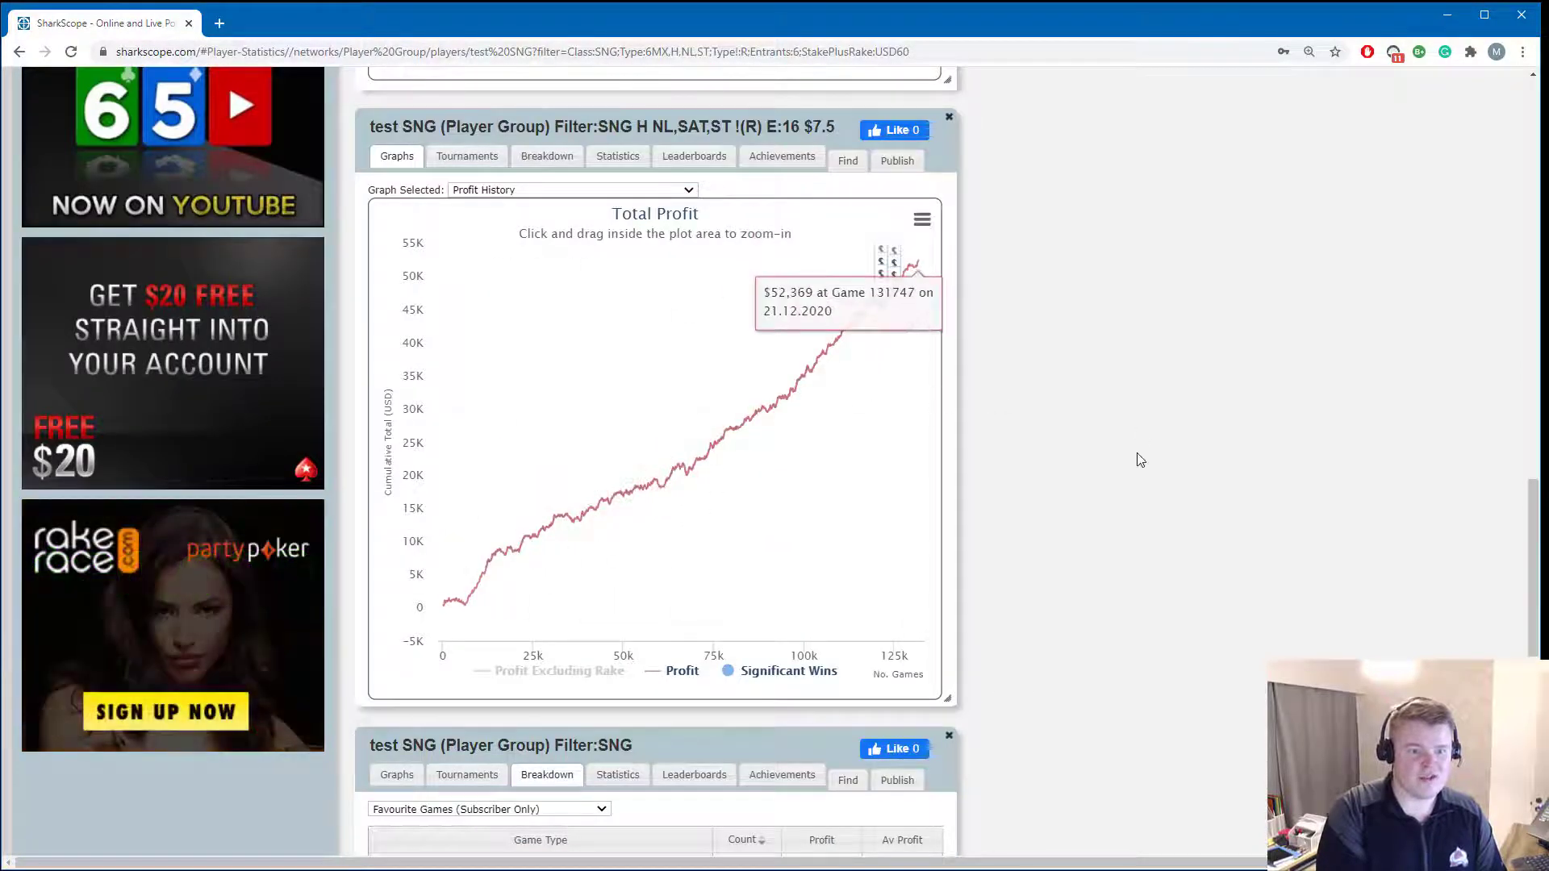
scroll(1136, 460, "down", 5)
scroll(1135, 466, "down", 3)
scroll(1123, 484, "up", 20)
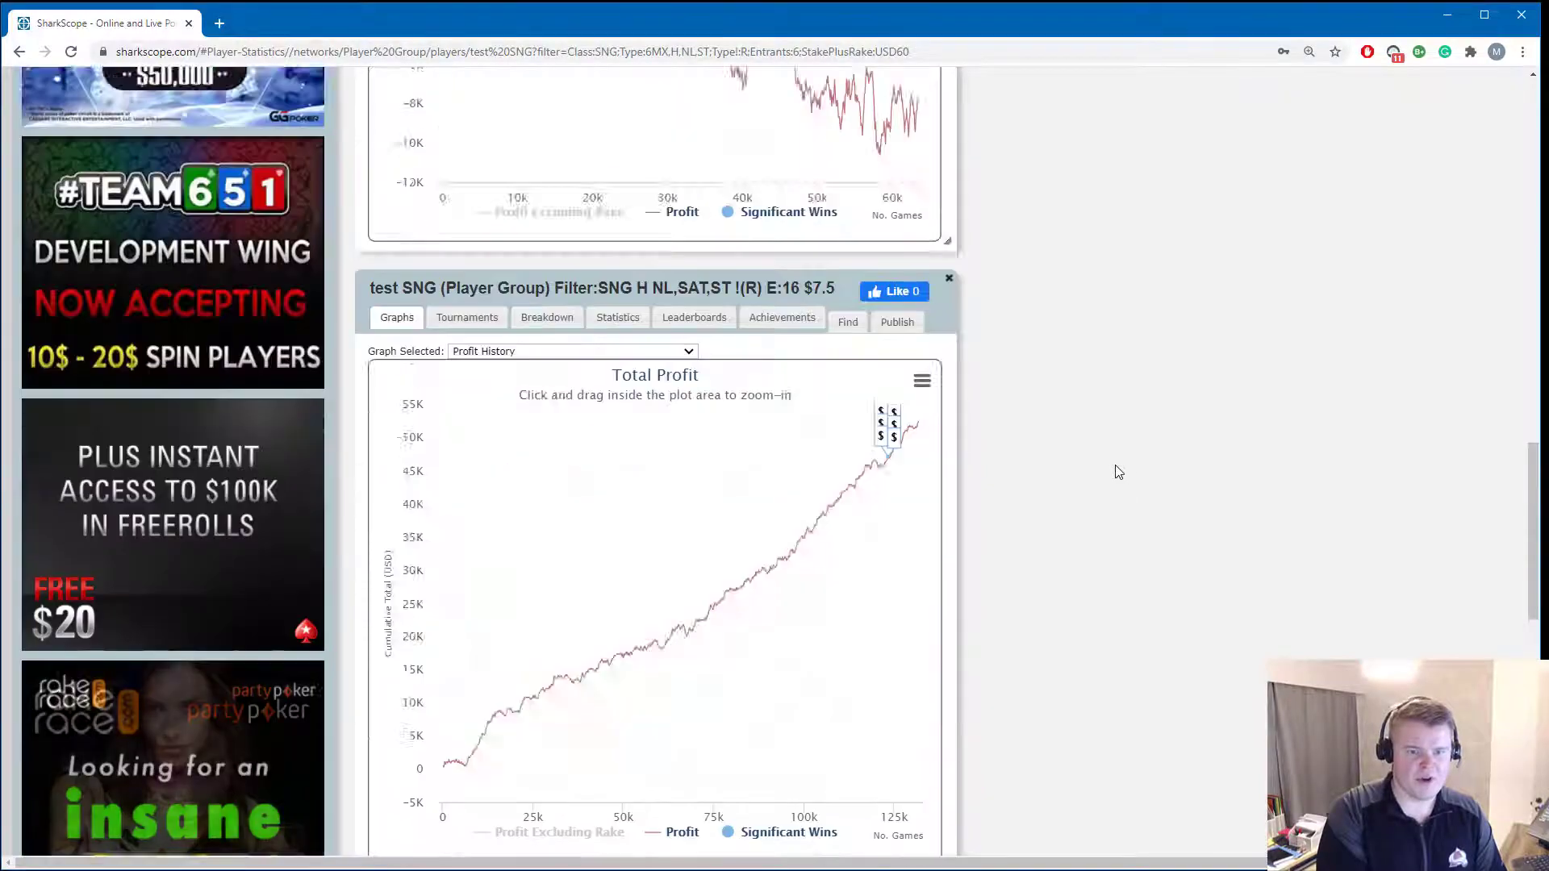
scroll(1104, 460, "up", 2)
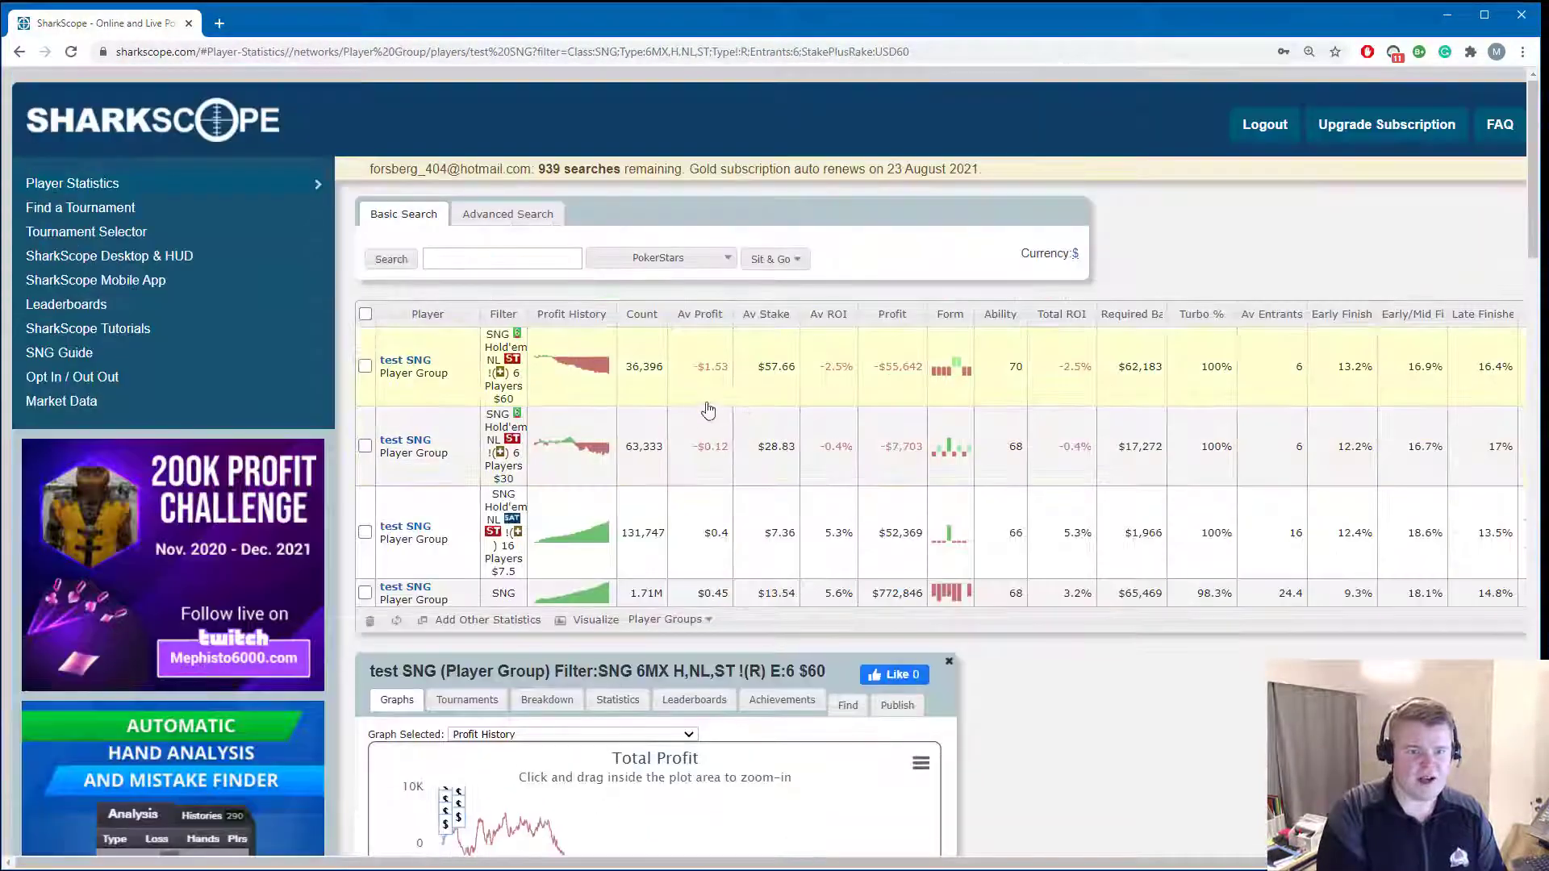
View the detailed statistics of the $60 6-player games, highlight the total rake and return to the profit graph.
scroll(726, 407, "down", 5)
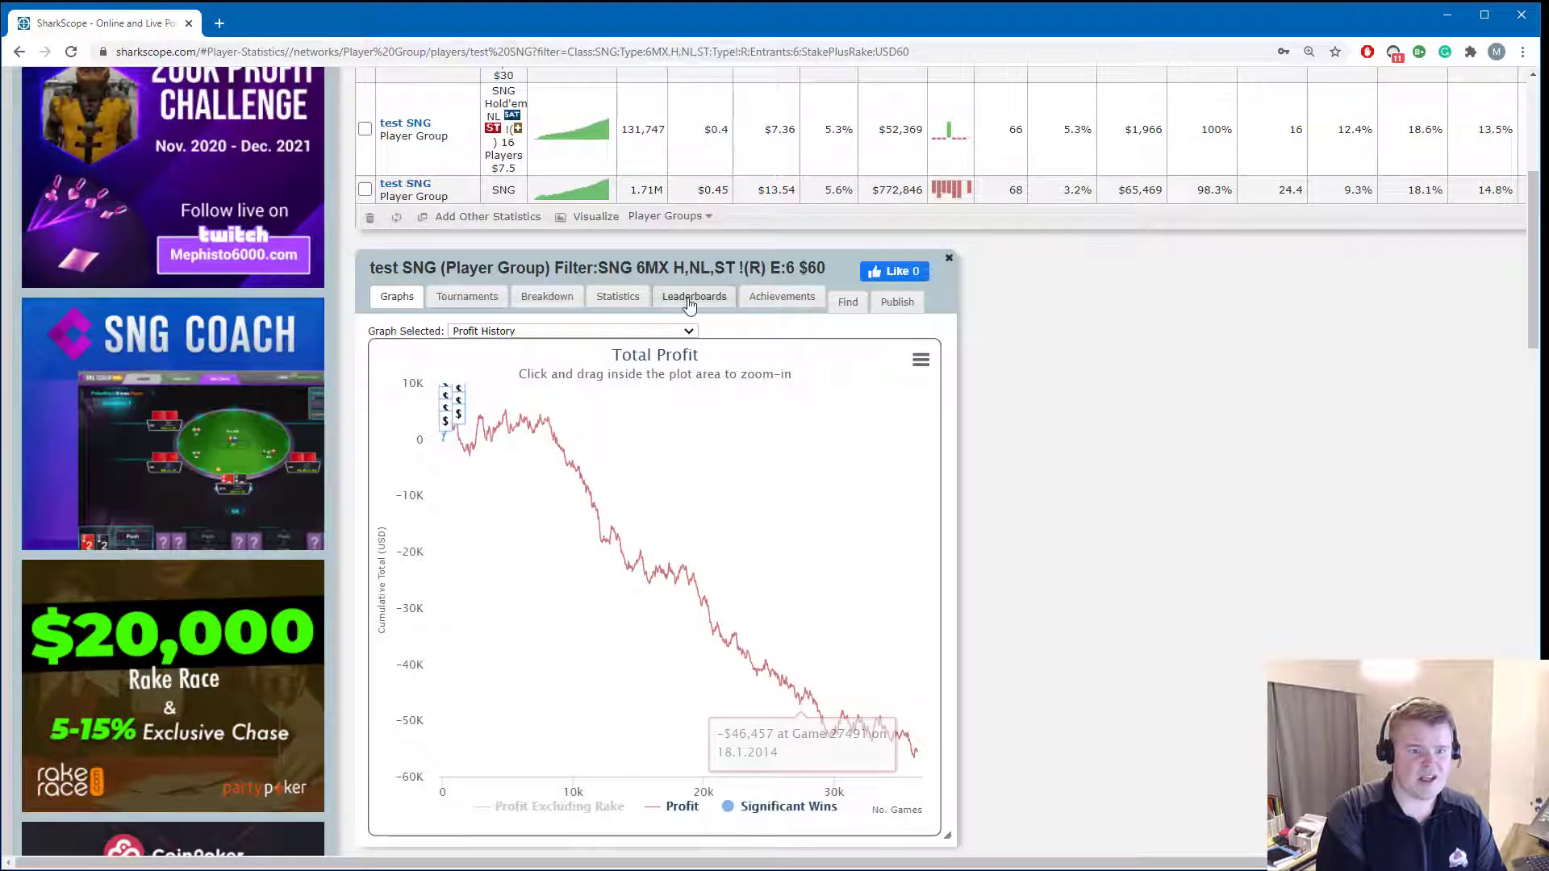
left_click(617, 296)
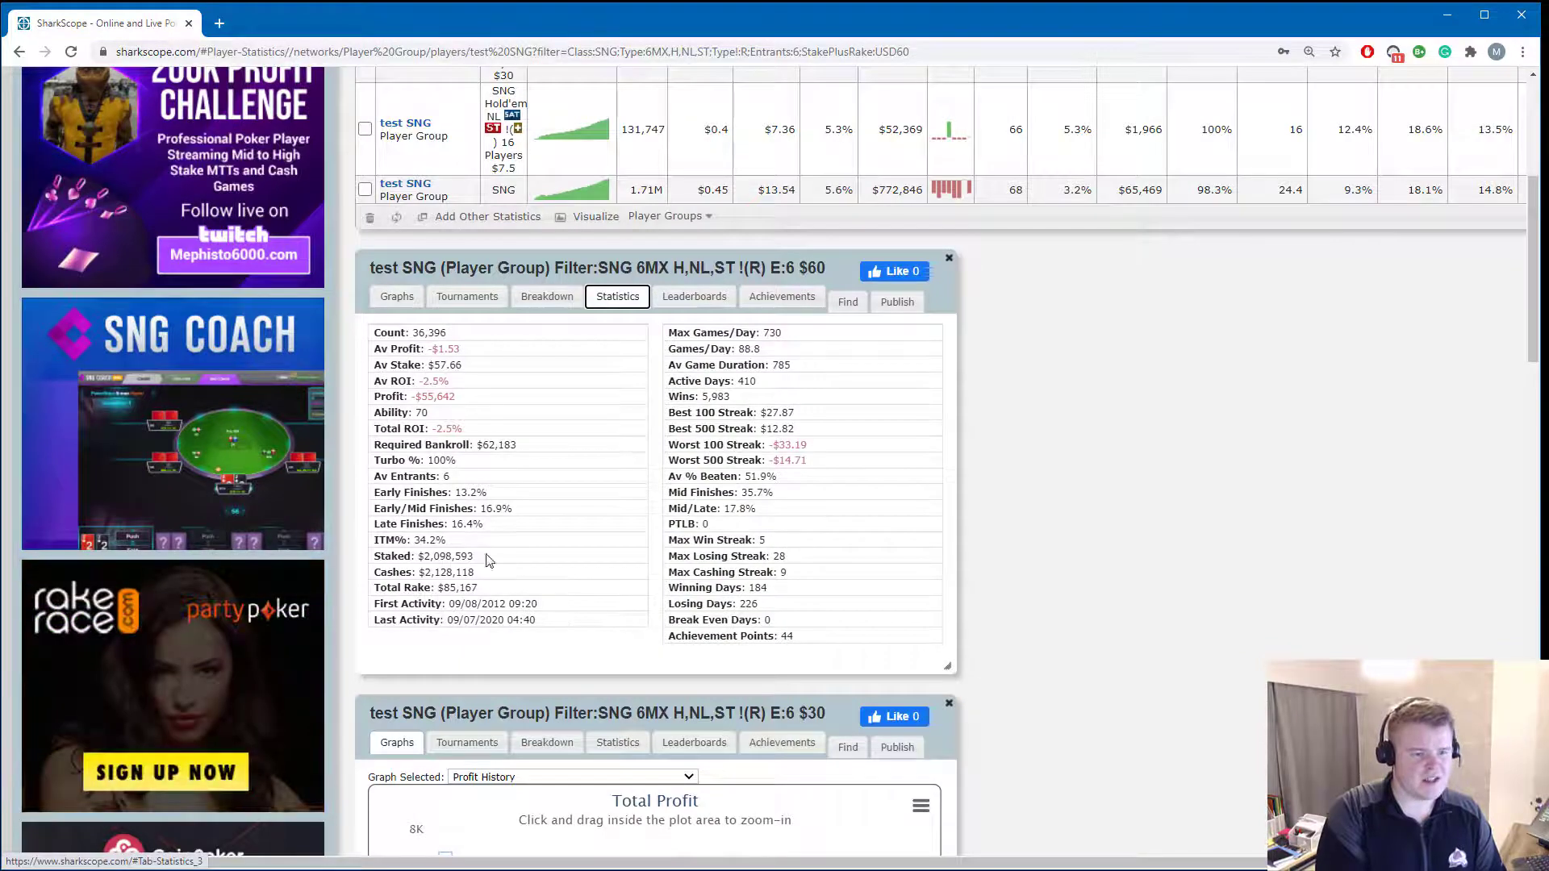
left_click_drag(478, 589, 440, 589)
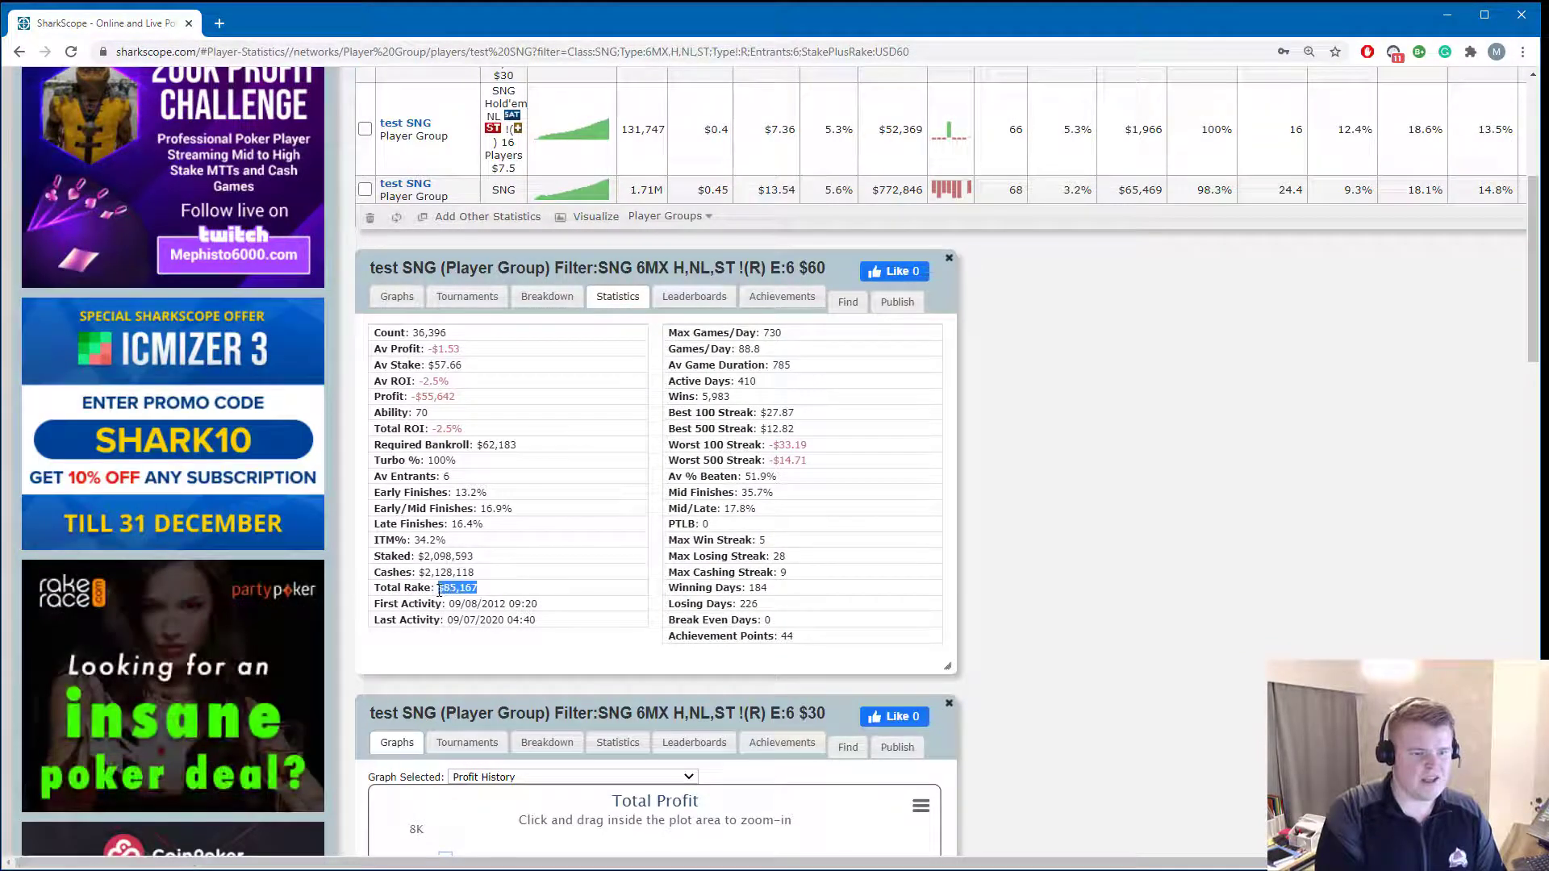
scroll(539, 582, "up", 2)
left_click(395, 457)
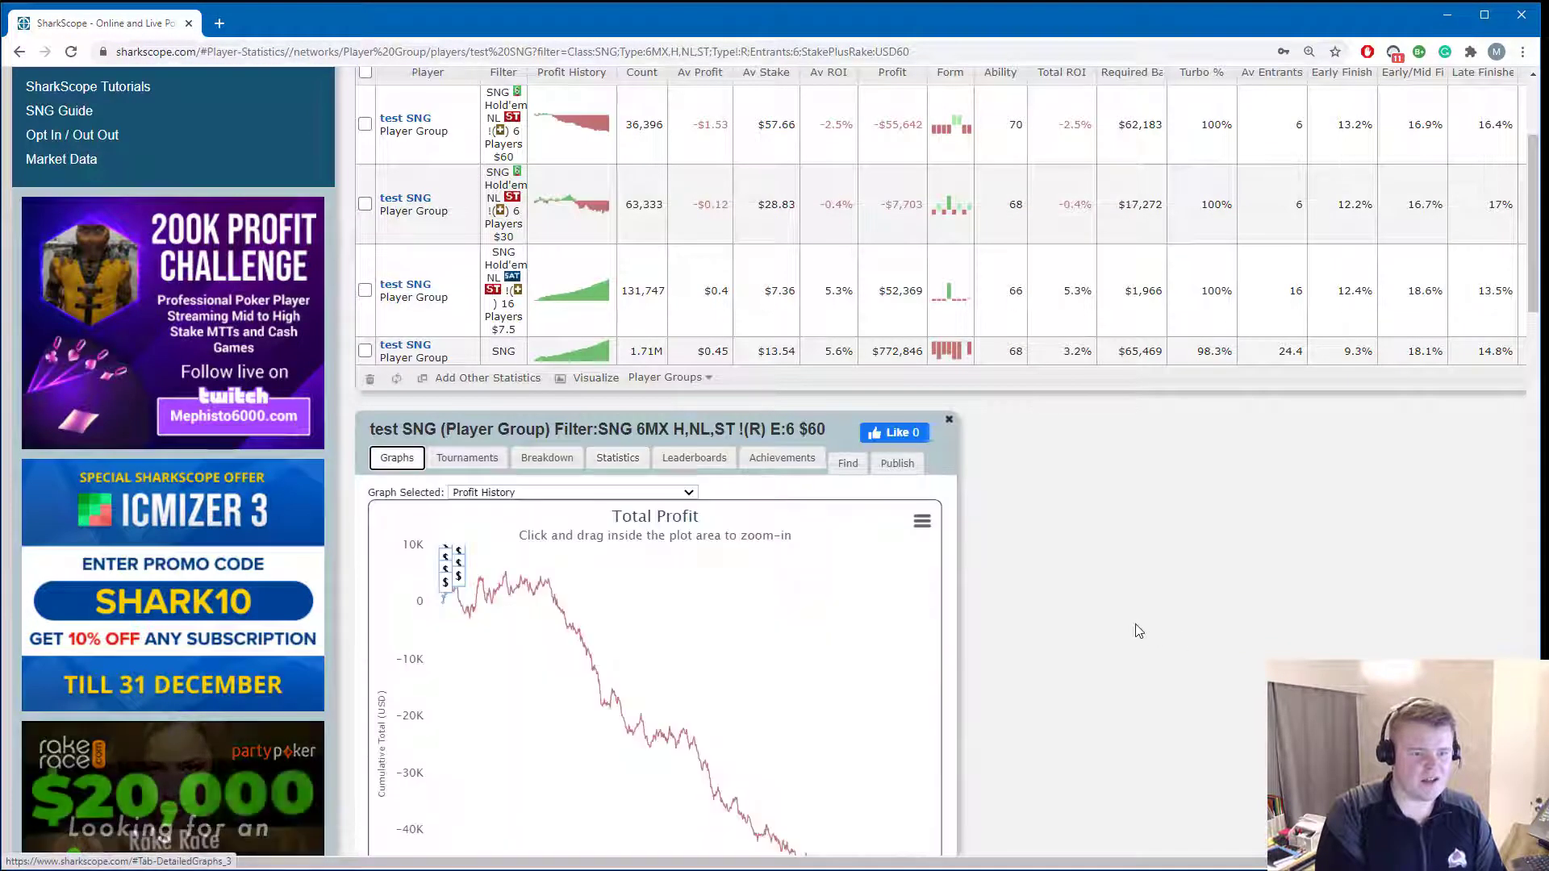
Examine the $60 6-player profit graph against the group's statistics rows and check the player group's members.
scroll(992, 661, "down", 3)
scroll(1000, 658, "up", 6)
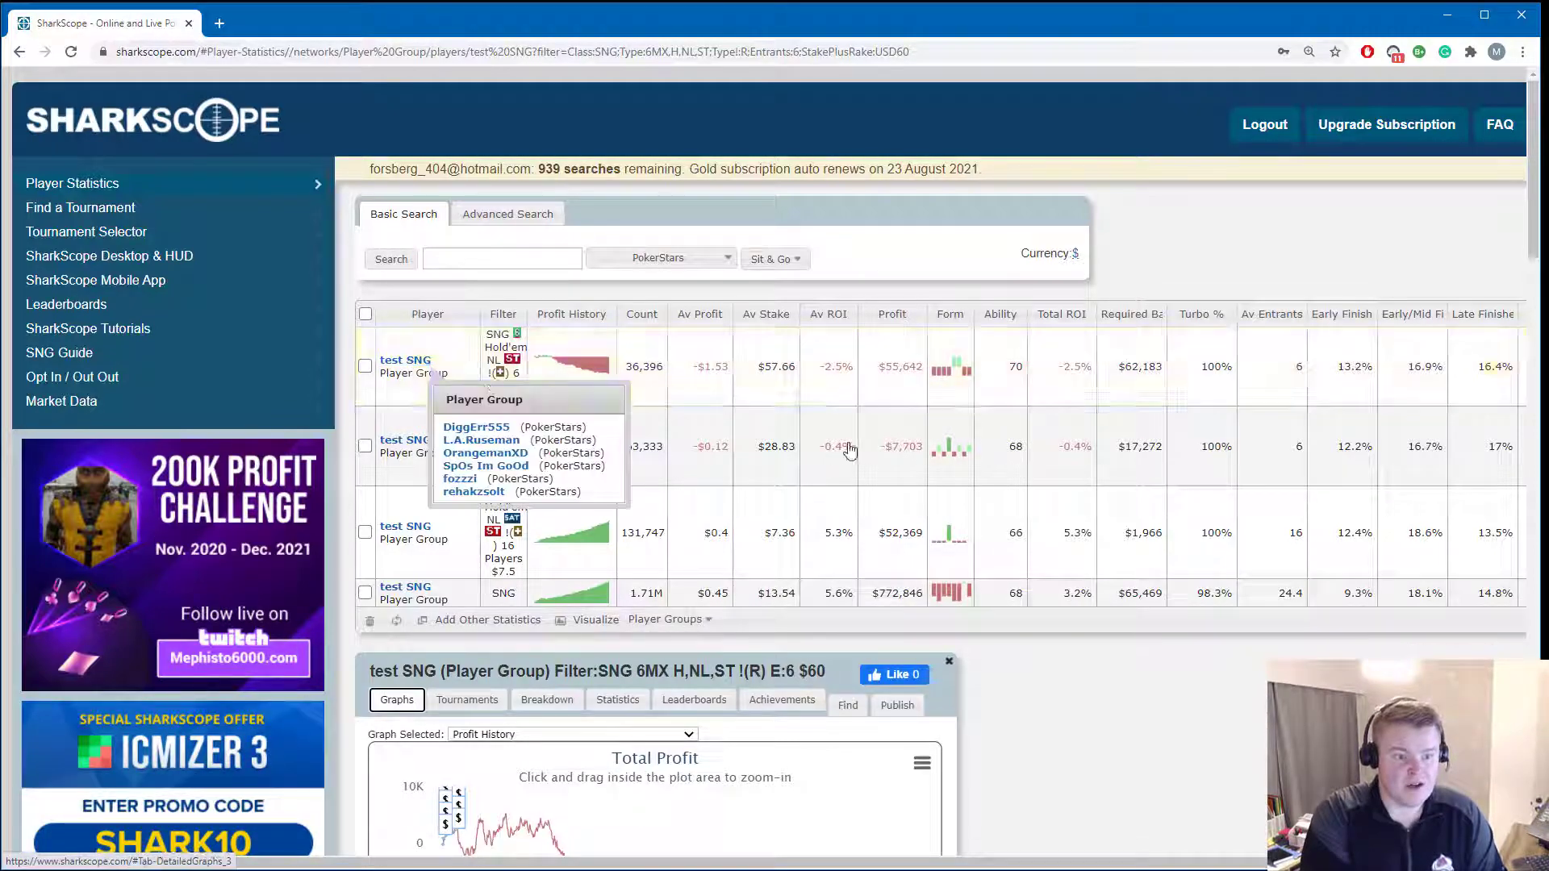
scroll(483, 363, "down", 8)
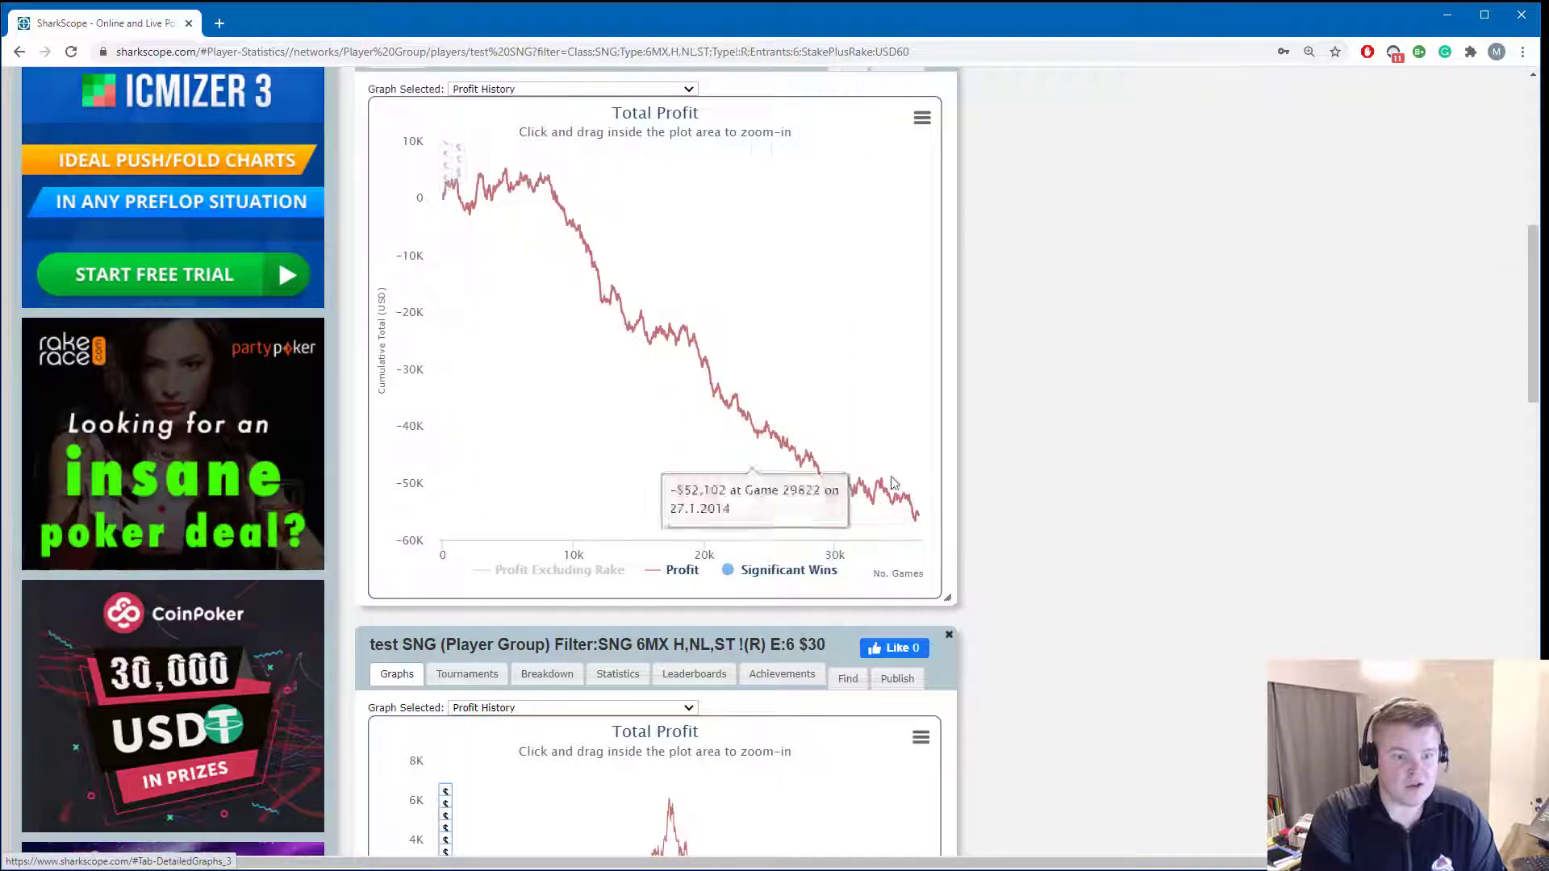
scroll(888, 508, "up", 4)
scroll(777, 473, "down", 2)
scroll(876, 501, "up", 3)
scroll(875, 500, "up", 3)
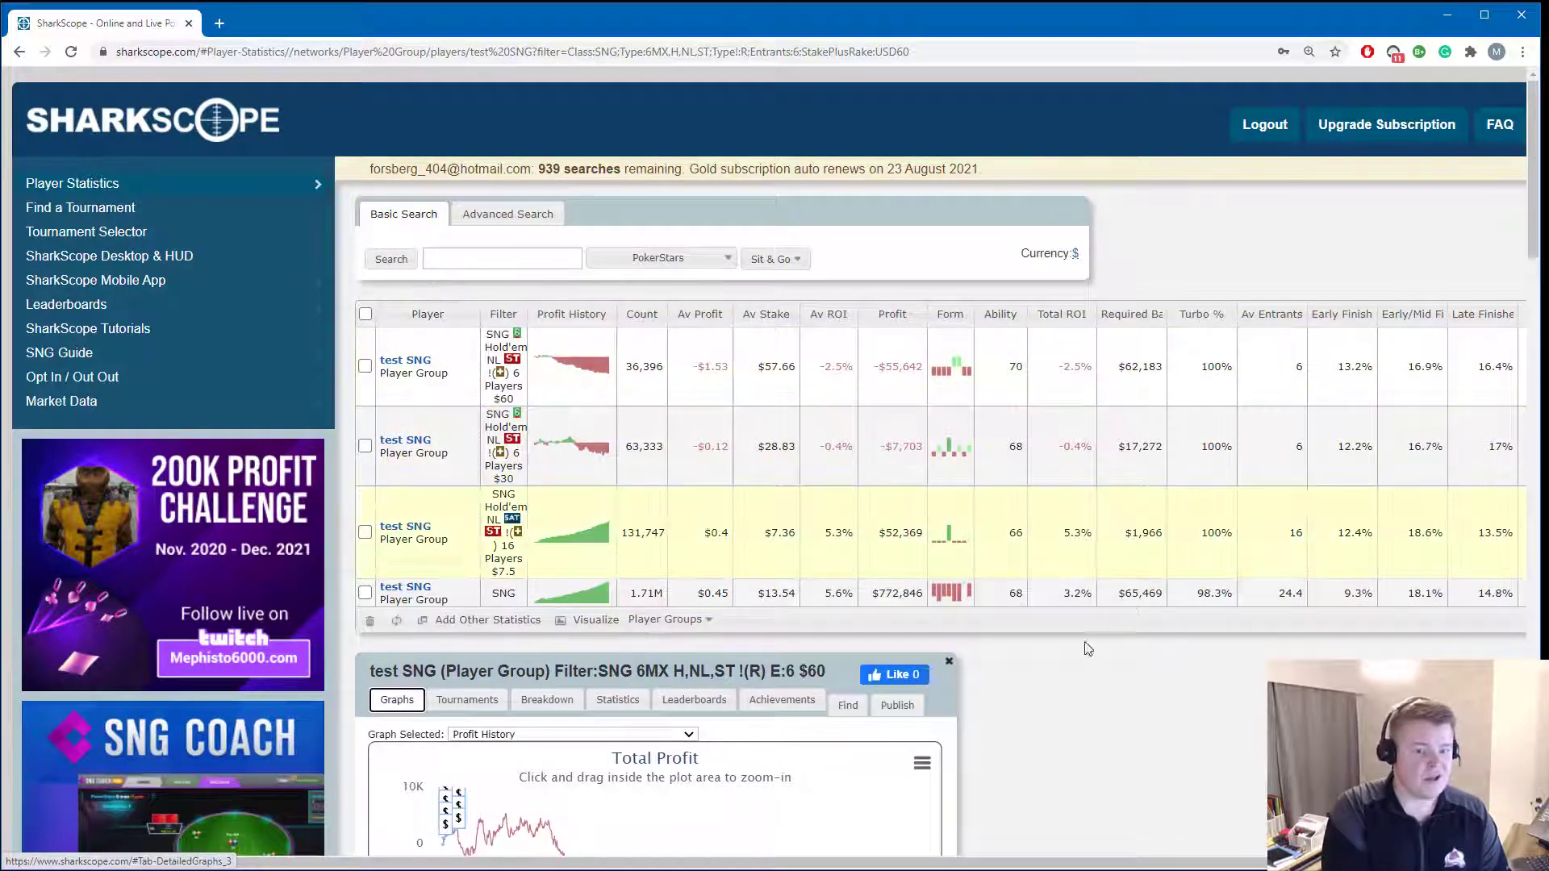
Check the breakdown of the $60 6-player games, restore its graph and go to the whole group's favourite games breakdown.
scroll(712, 329, "down", 3)
scroll(611, 393, "down", 1)
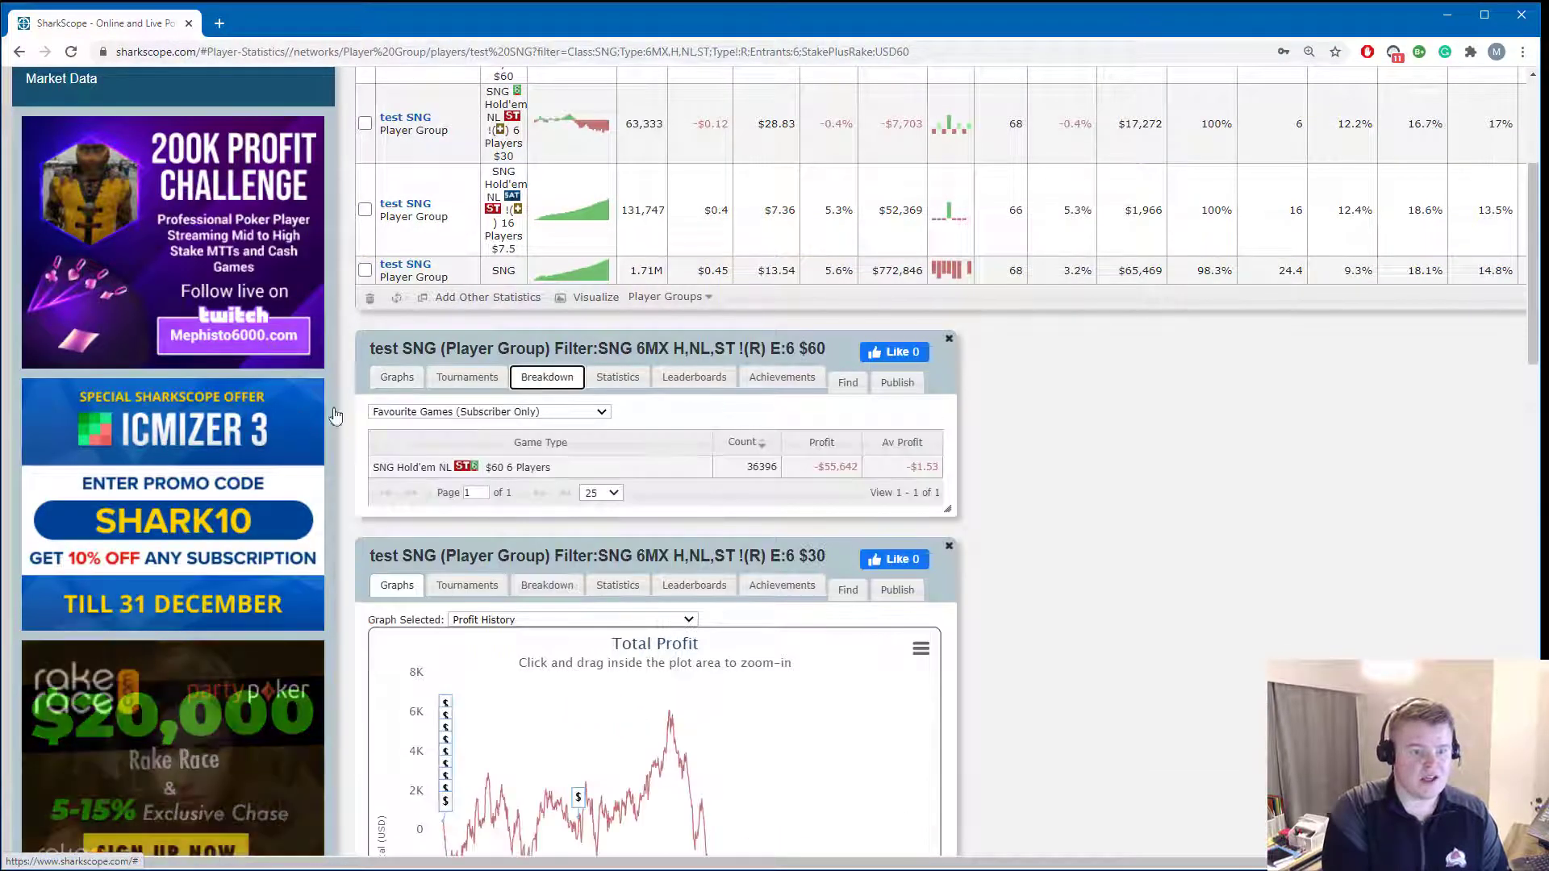
scroll(786, 462, "down", 4)
scroll(787, 462, "down", 13)
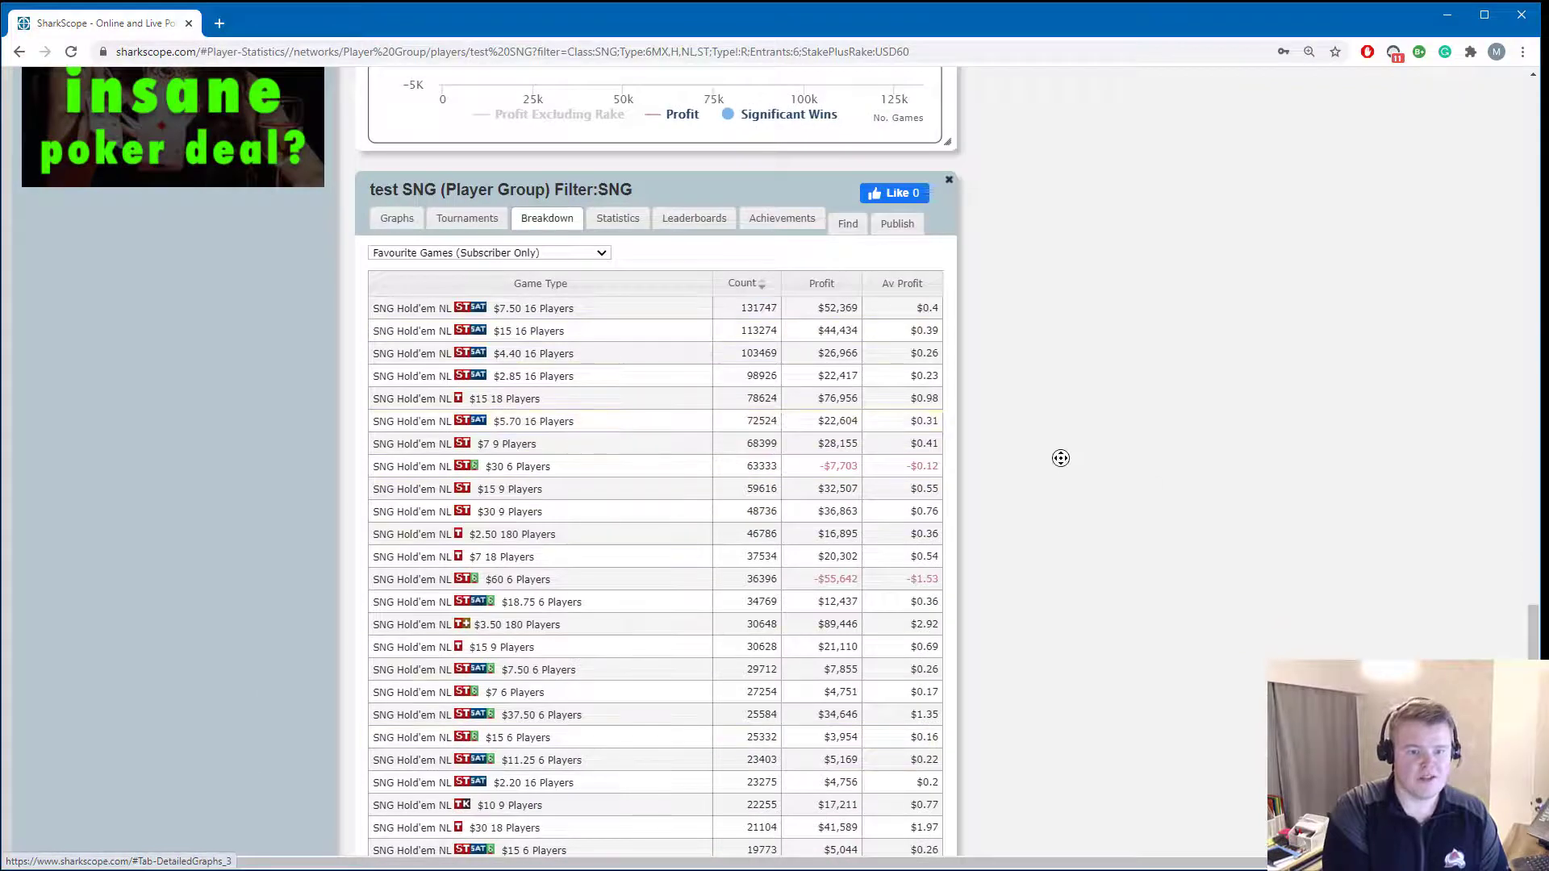
scroll(1060, 458, "down", 2)
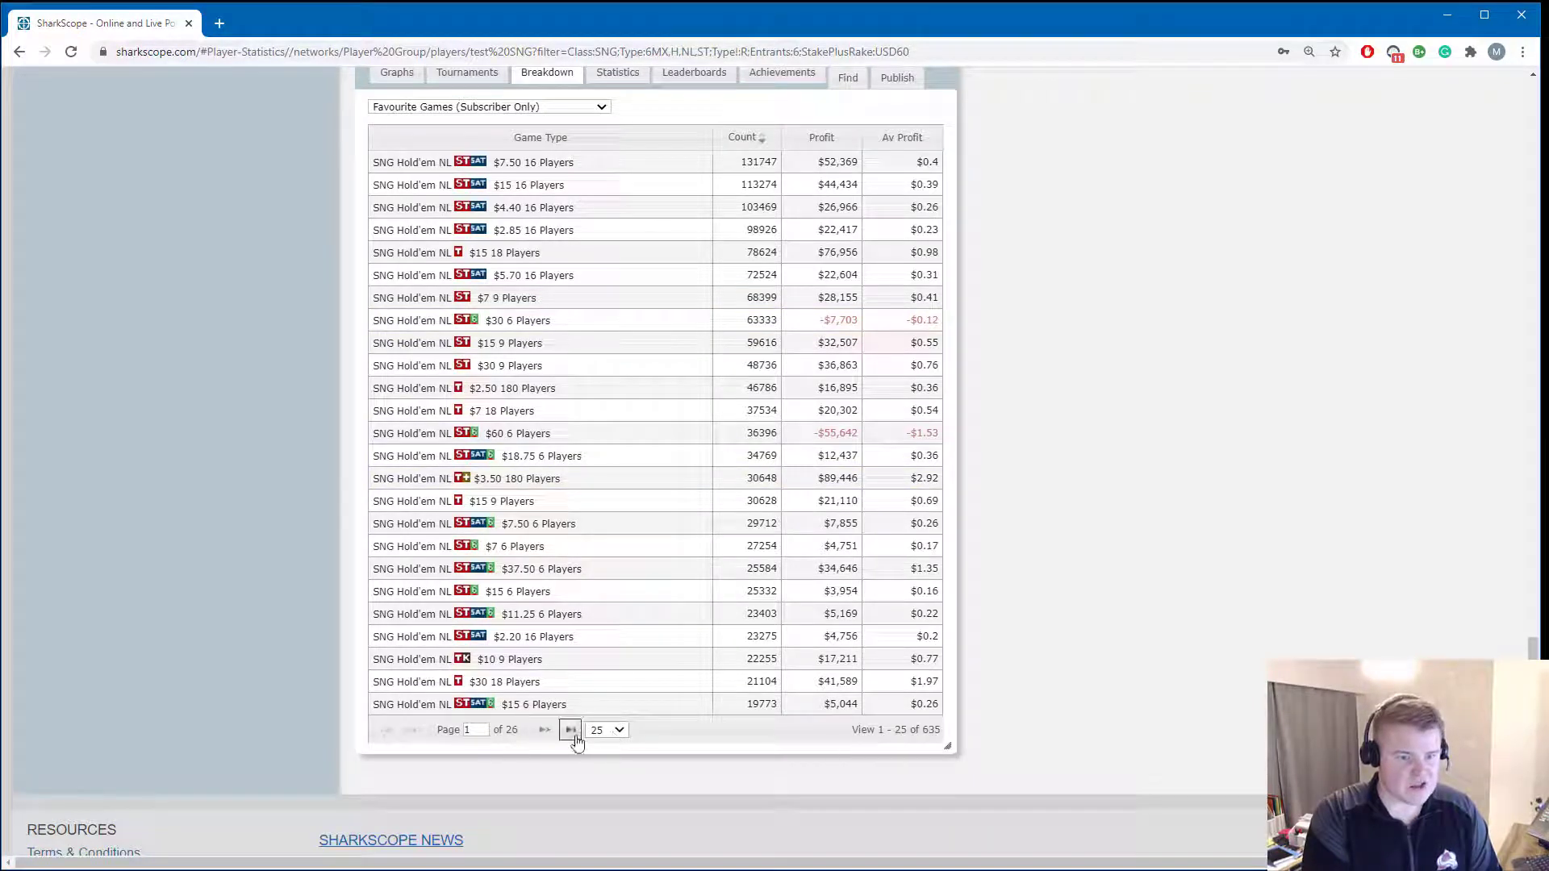
Look through page 2 of the group's favourite games for losing formats, then return to page 1 and check the average profits.
left_click(544, 730)
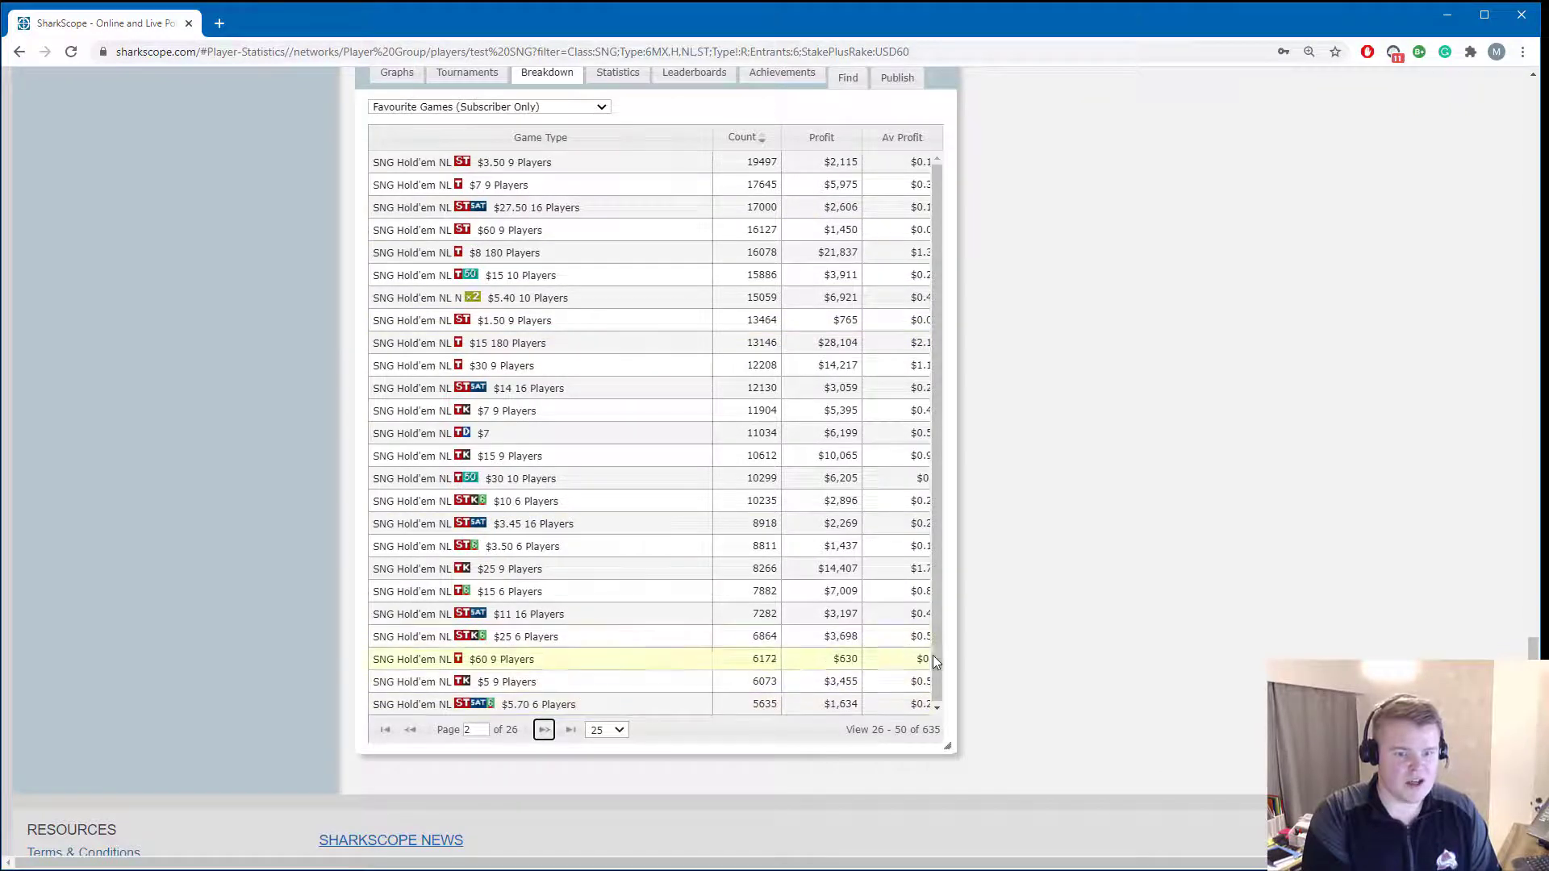
left_click(545, 730)
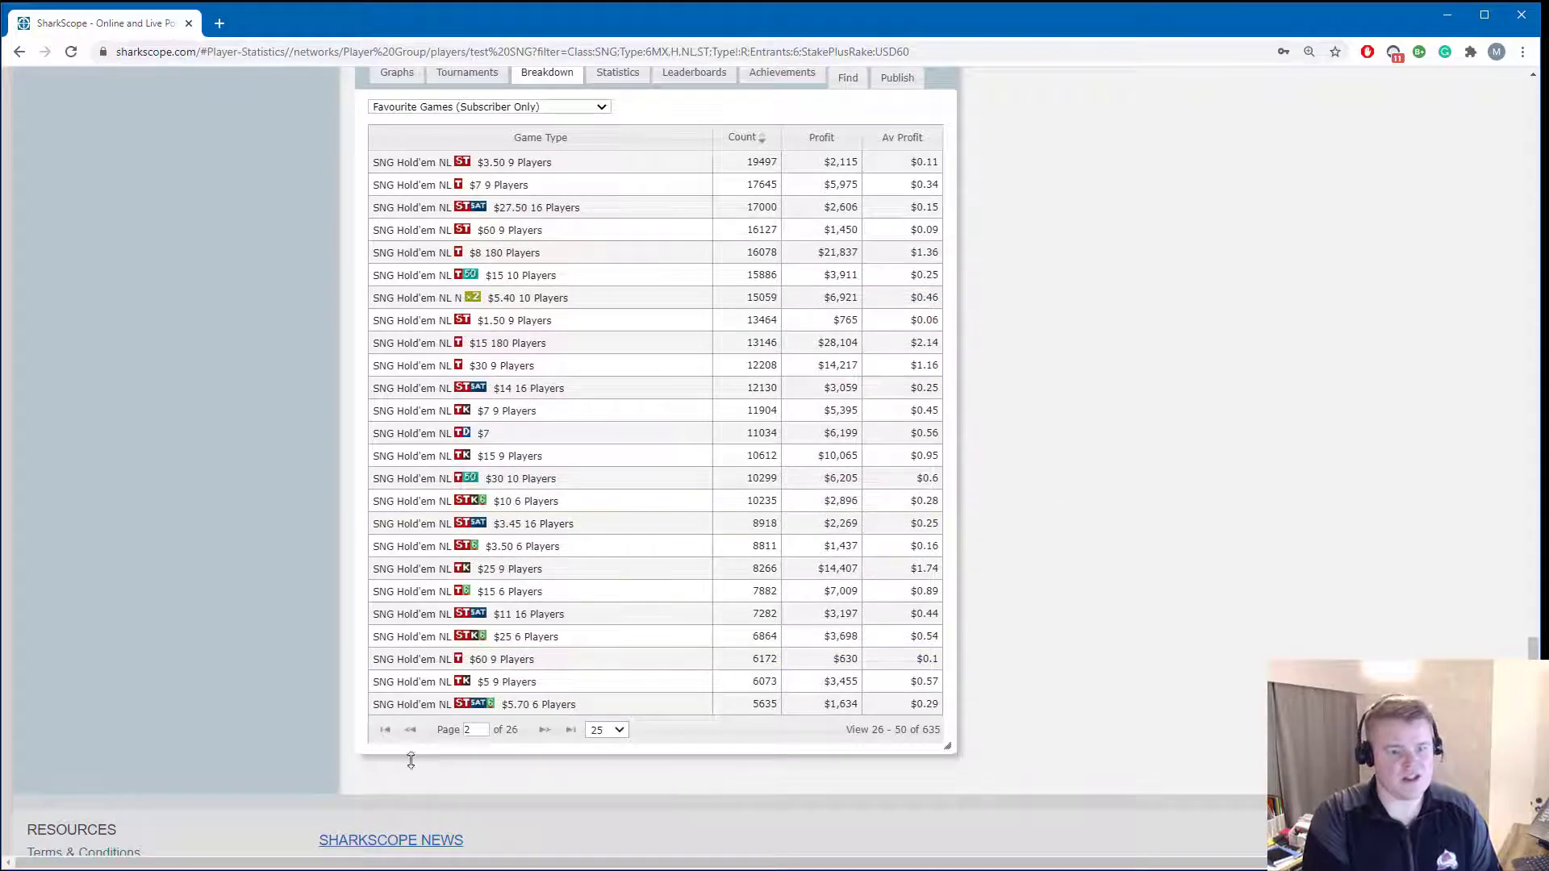
left_click(410, 730)
scroll(924, 471, "up", 2)
scroll(924, 471, "down", 2)
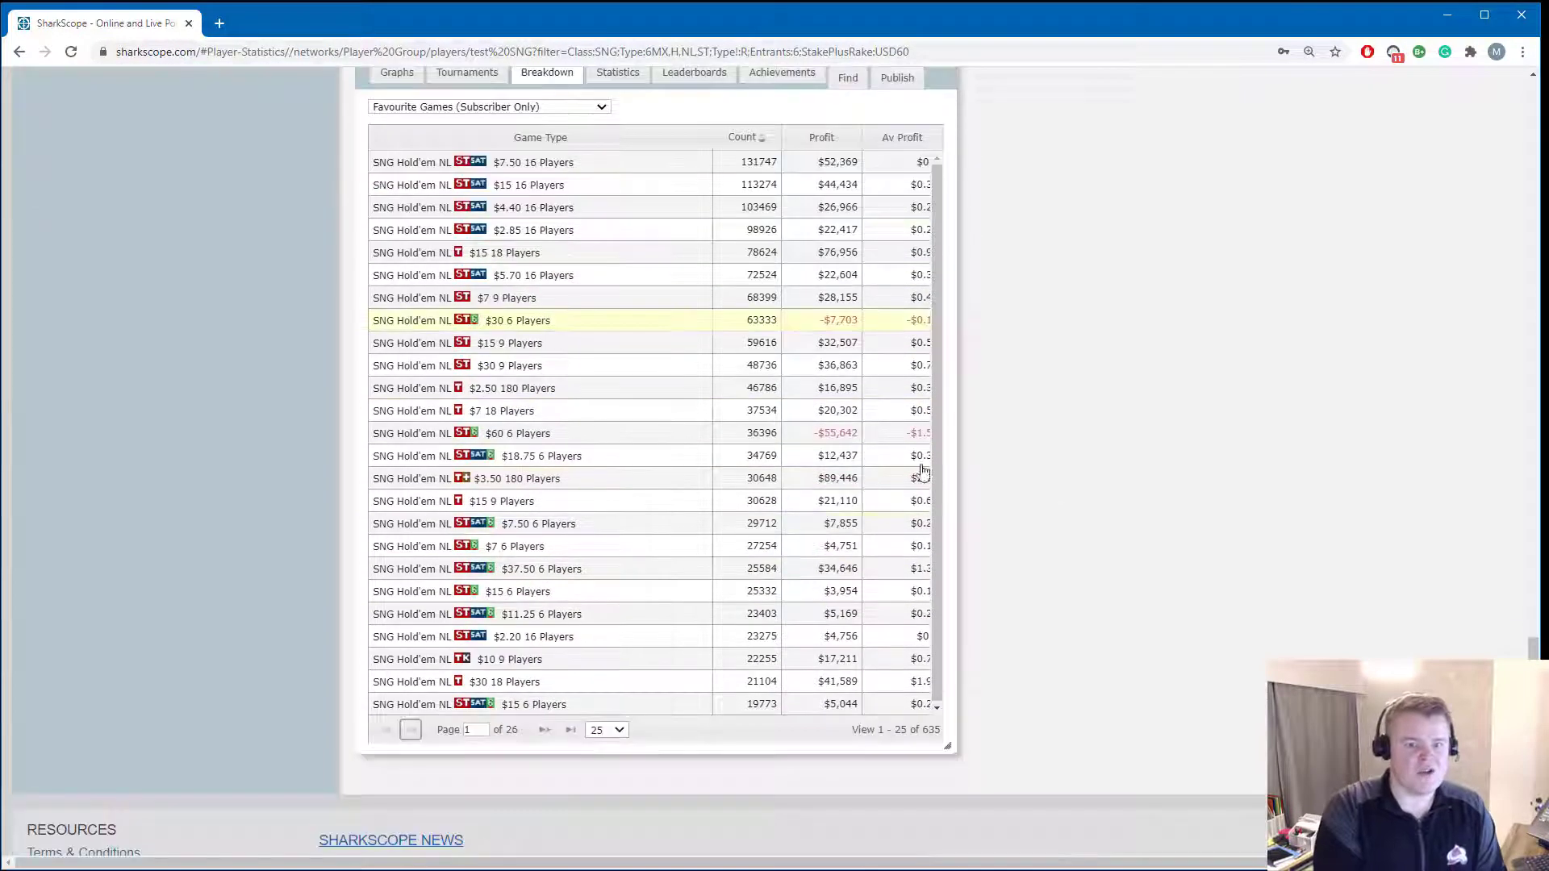
scroll(684, 539, "right", 1)
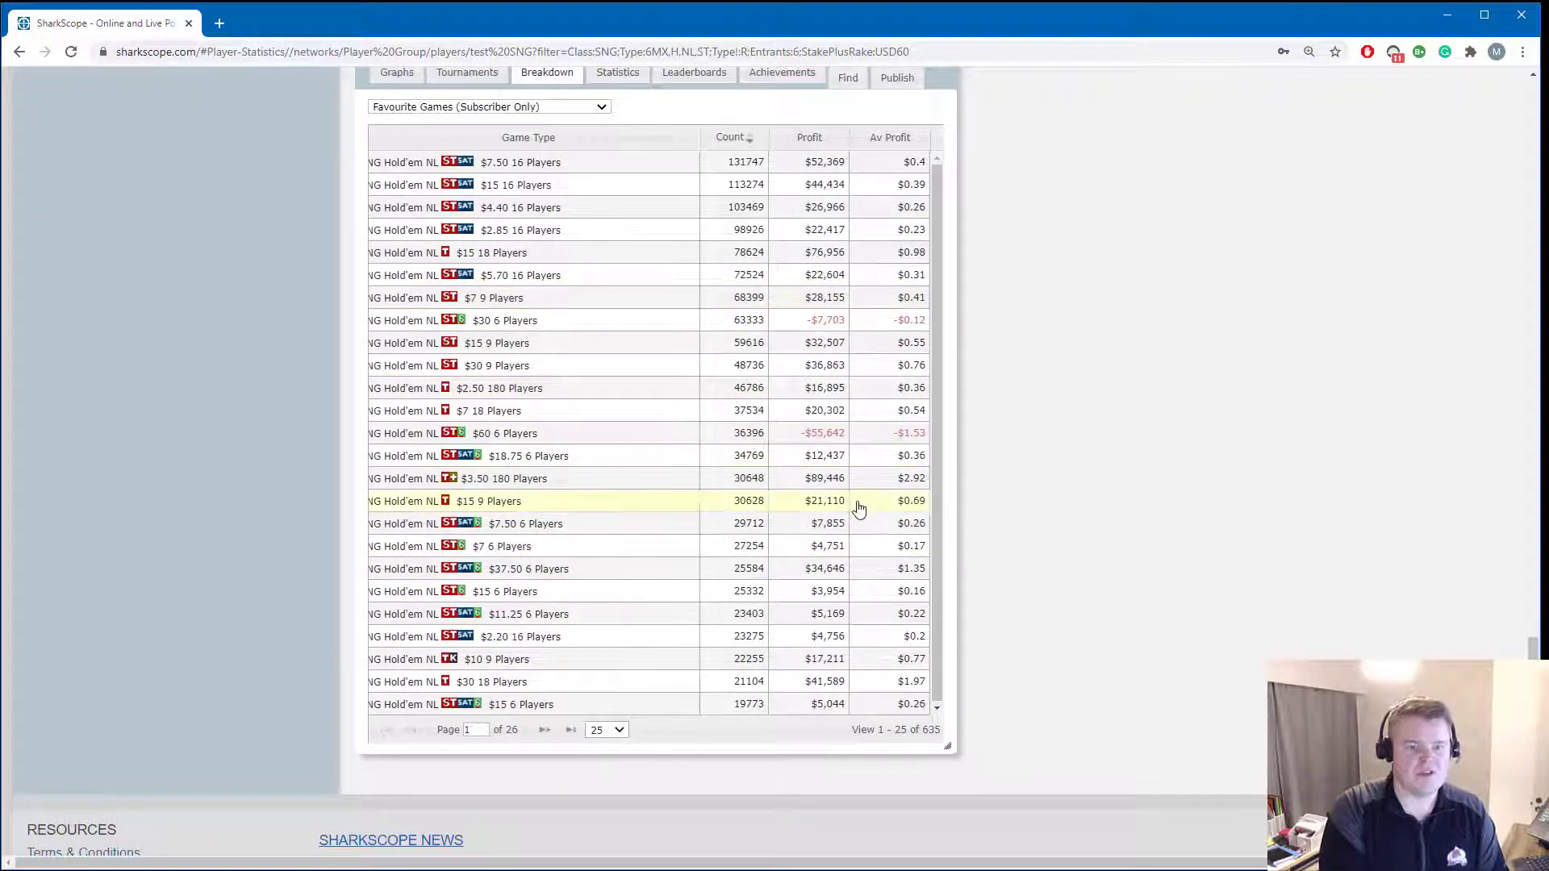
Return to the statistics list and view its remaining columns through ITM%.
scroll(868, 508, "up", 9)
scroll(880, 517, "up", 20)
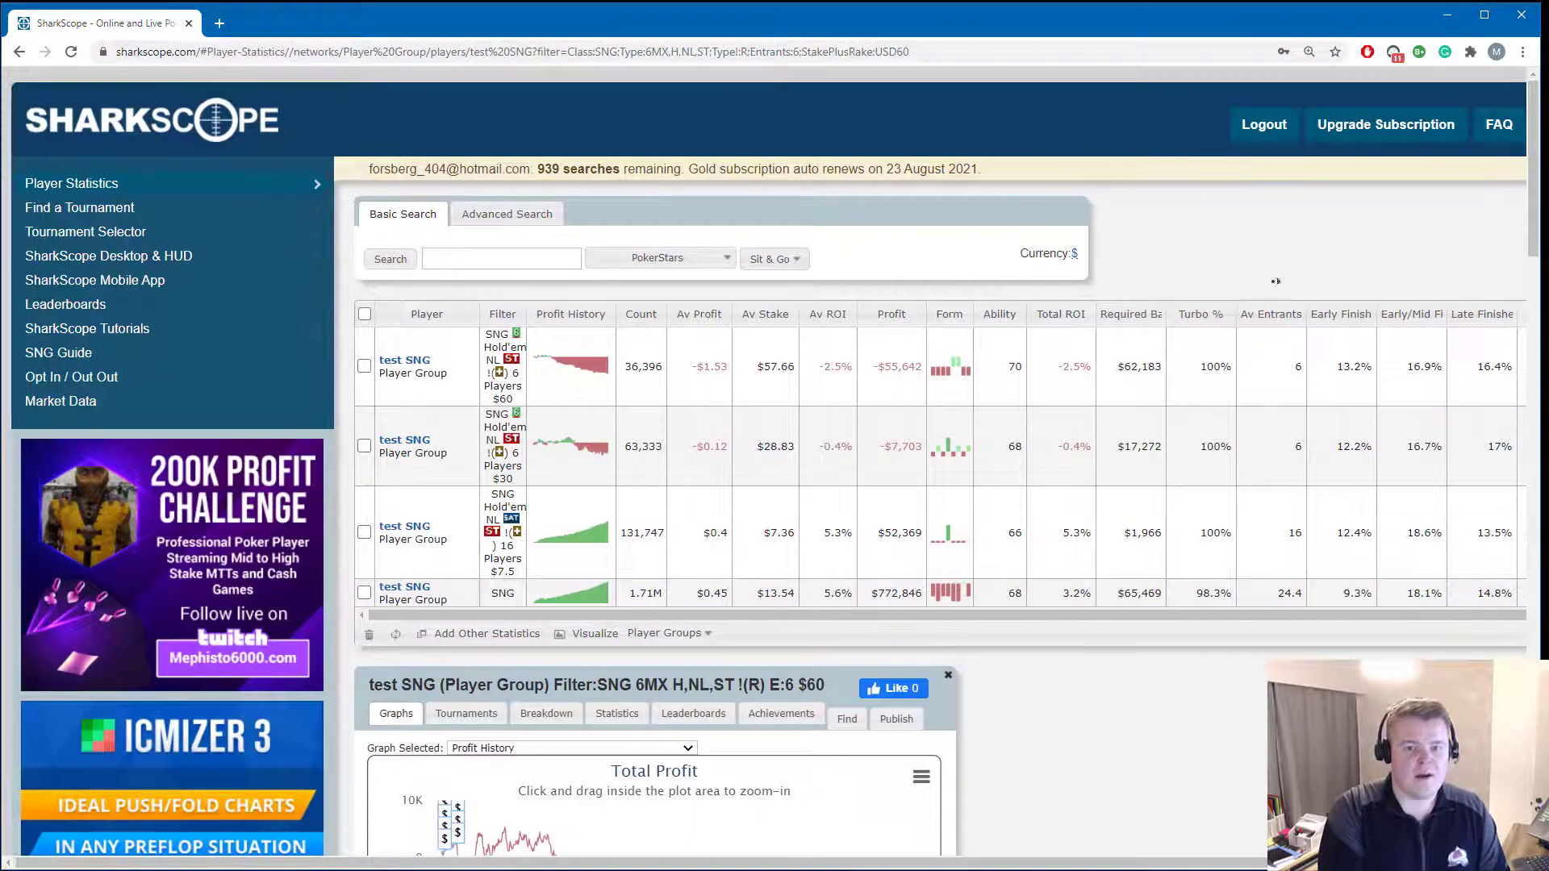
scroll(1274, 281, "right", 3)
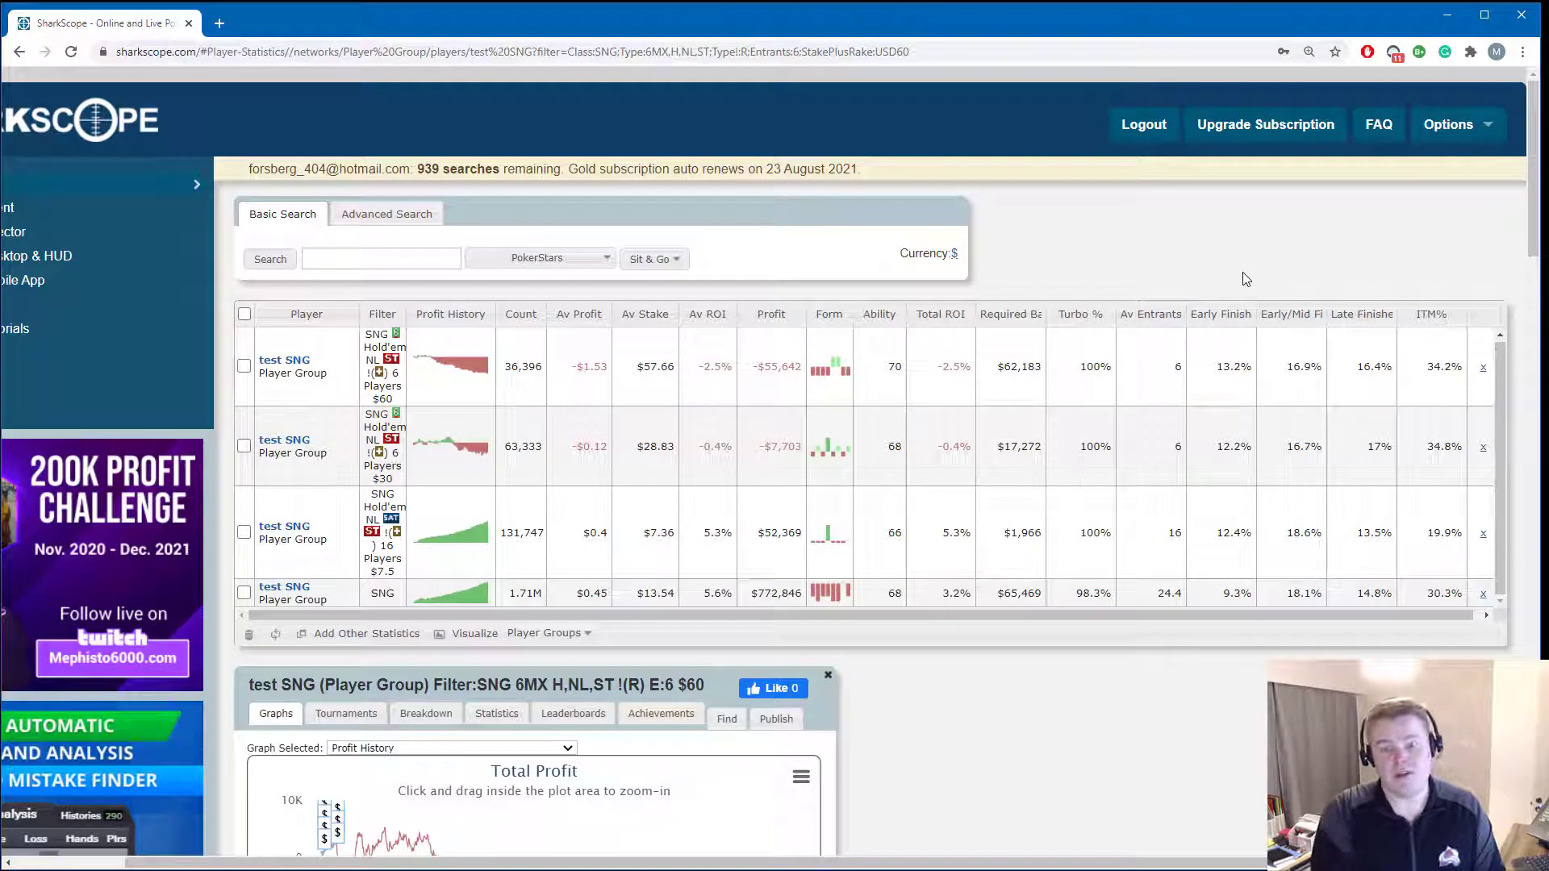